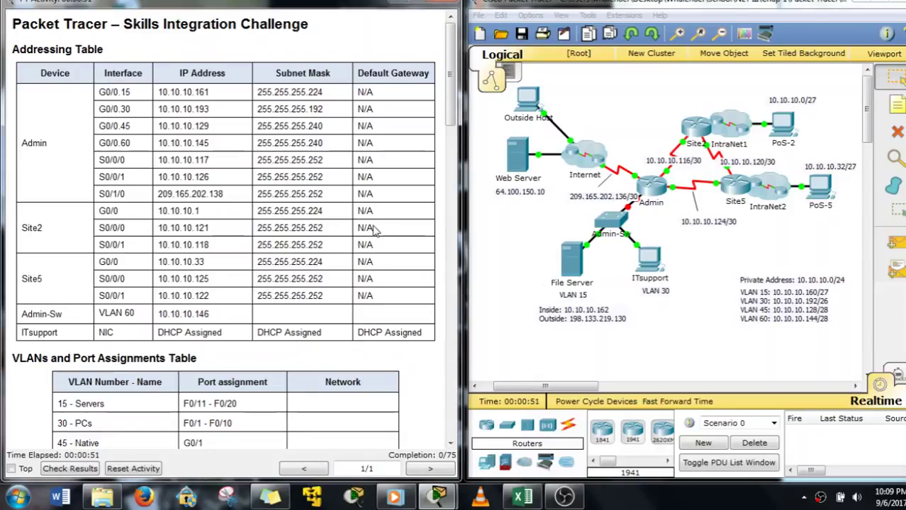
Scroll through the activity instructions to review the task requirements
scroll(367, 225, "down", 5)
scroll(367, 225, "down", 3)
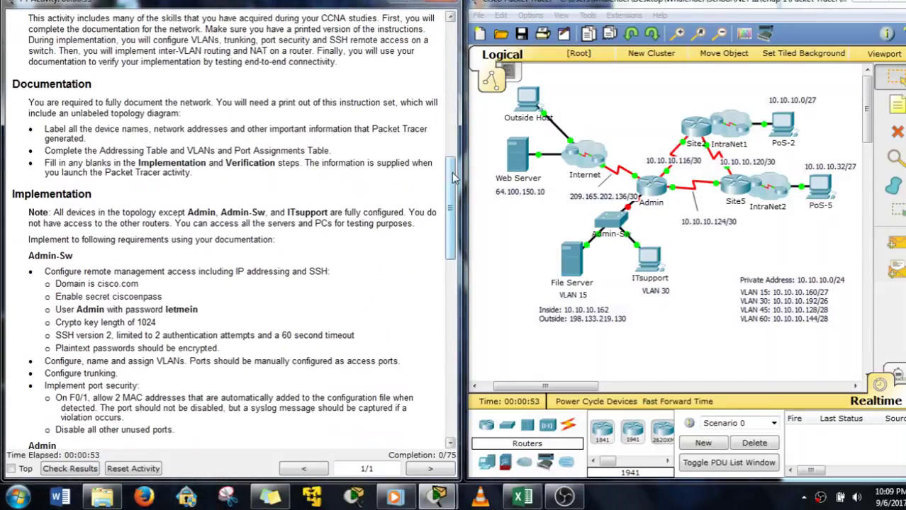
left_click_drag(452, 176, 457, 242)
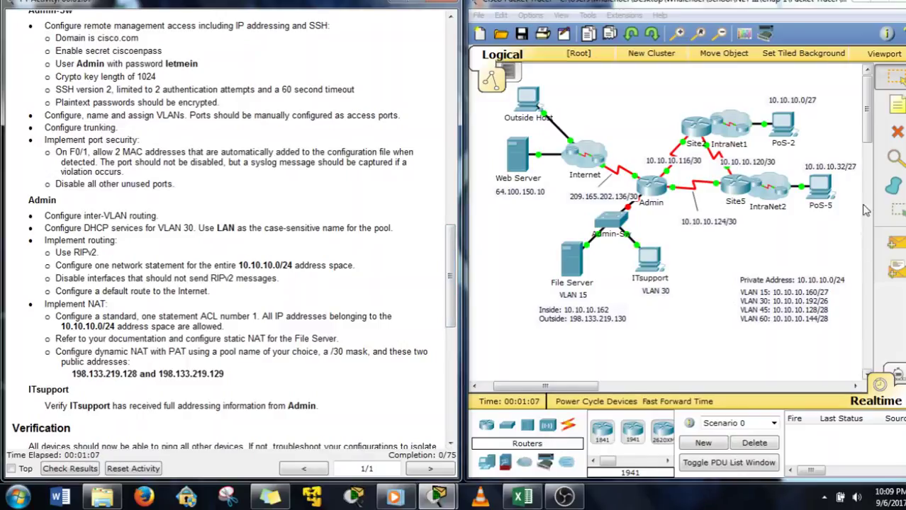
Open the Admin-Sw switch from the topology and show its CLI
left_click(866, 125)
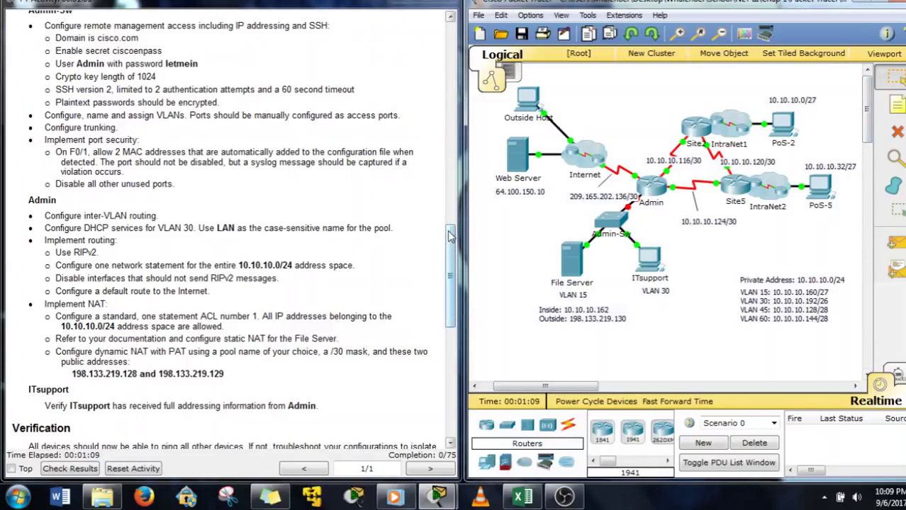
left_click_drag(454, 239, 454, 236)
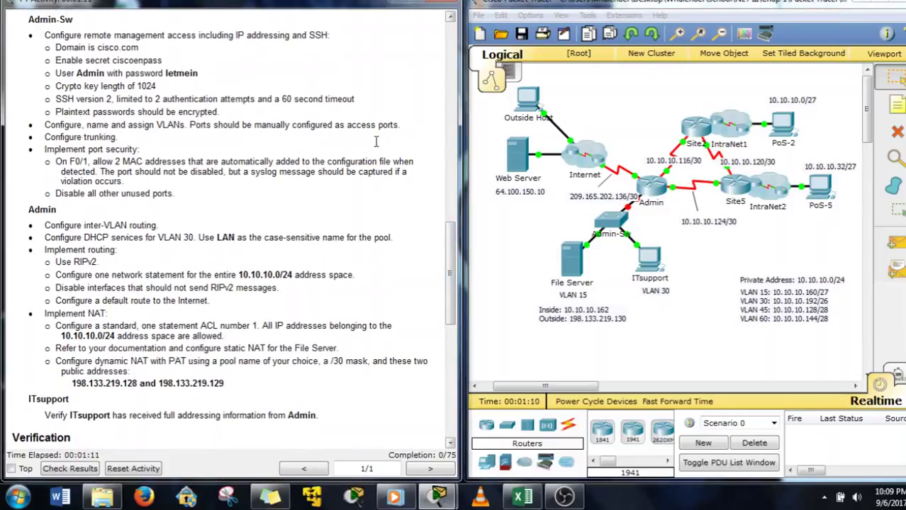
left_click(615, 224)
left_click_drag(424, 83, 566, 18)
left_click(508, 46)
Enter privileged mode with 'en' and global configuration with 'conf t' on Admin-Sw
key("Return")
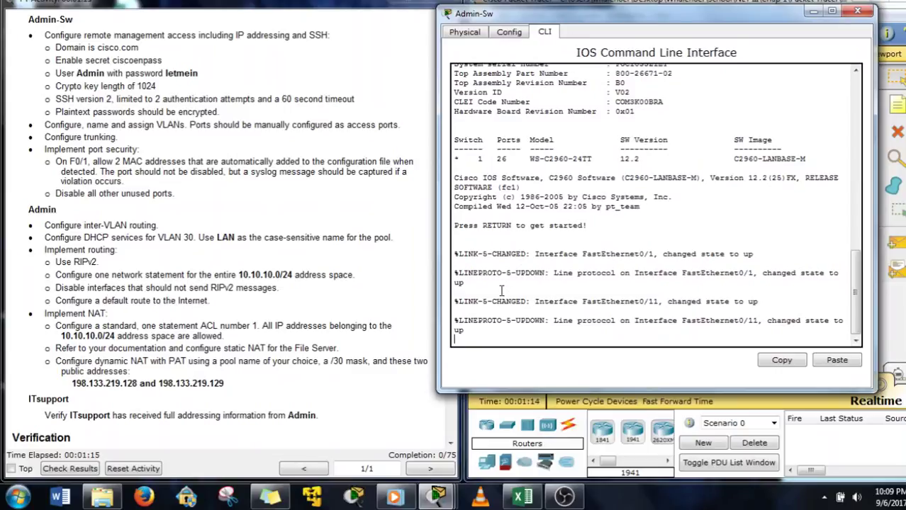
type("en")
key("Return")
type("conf t")
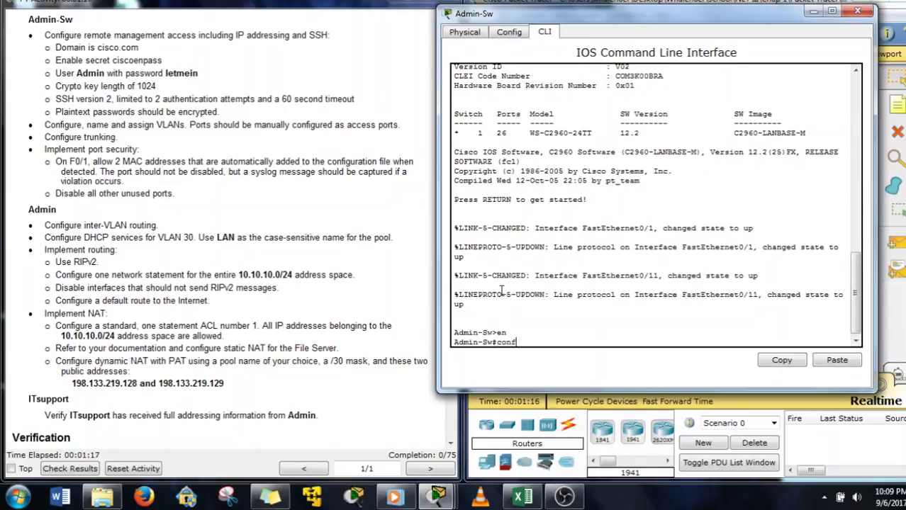
key("Return")
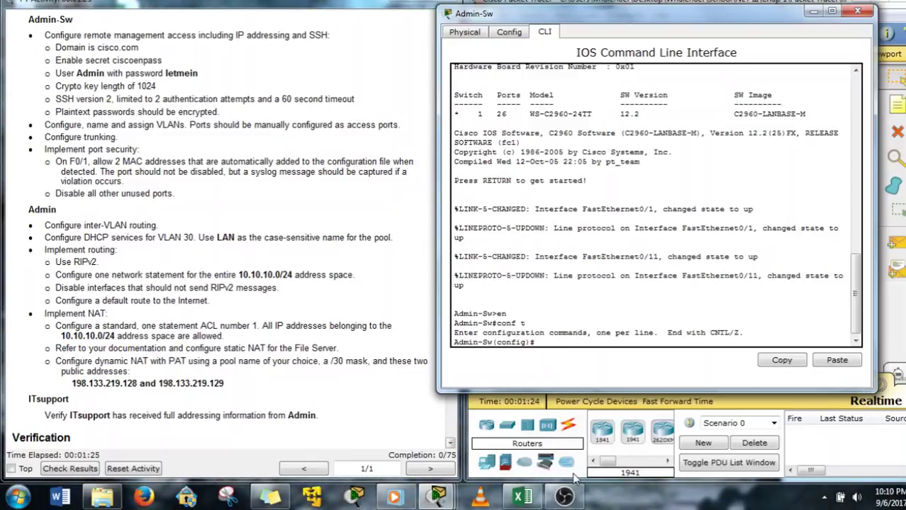
Set Admin-Sw's default gateway to 10.10.10.145, Admin's G0/0.60 address from the task table
type("ip d")
key("Tab")
type("e")
key("Tab")
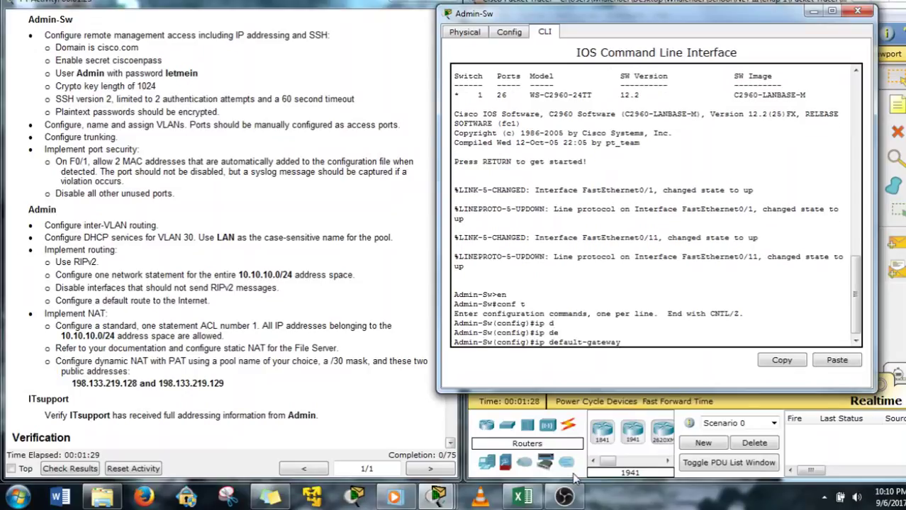
left_click(260, 287)
scroll(260, 287, "up", 10)
scroll(260, 287, "up", 5)
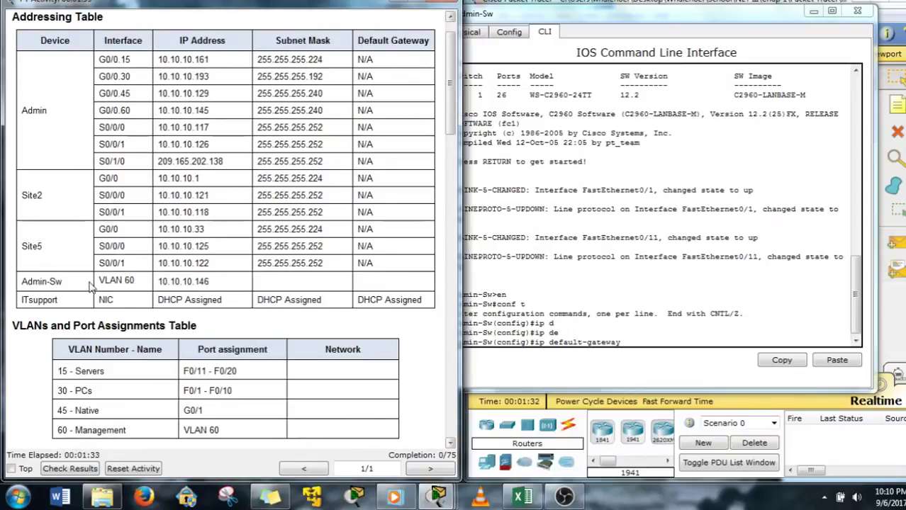
left_click_drag(103, 280, 134, 281)
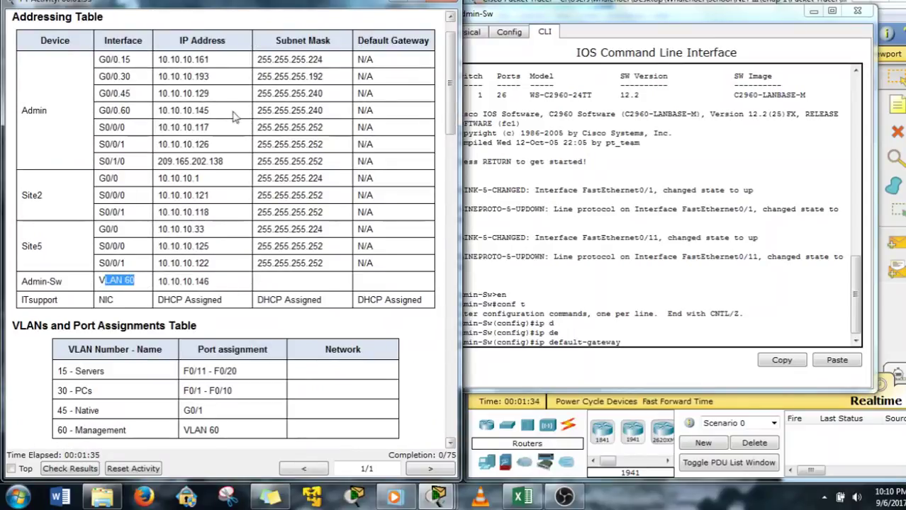
left_click_drag(168, 110, 211, 111)
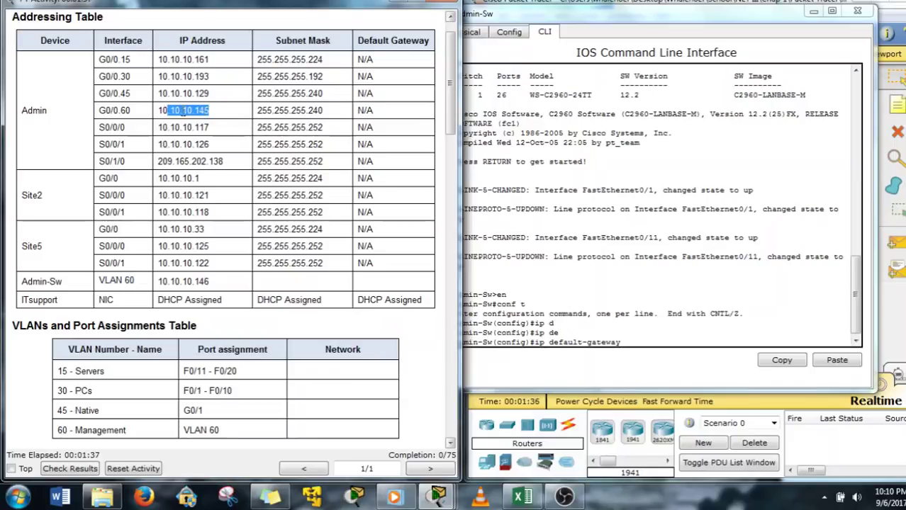
left_click(600, 345)
type("10")
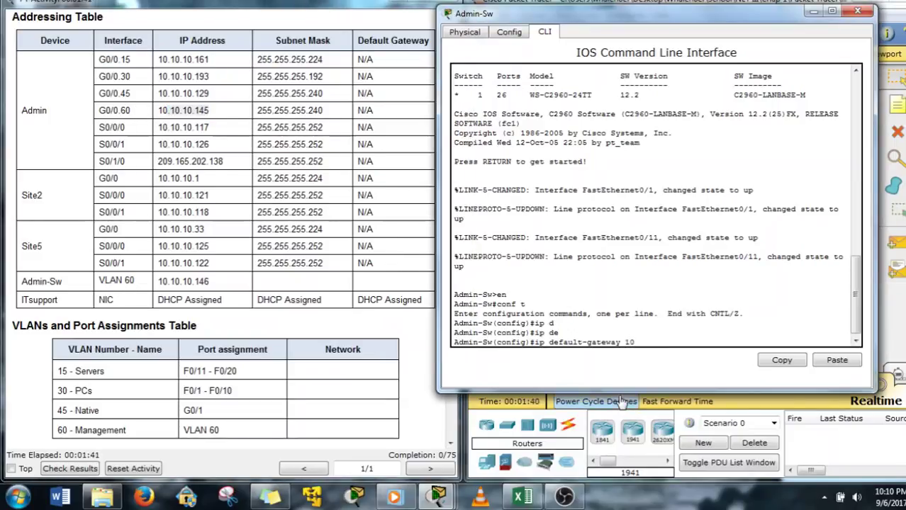
type(".10.10.145")
key("Return")
Enter interface configuration for VLAN 60 with 'int vlan 60'
left_click(336, 259)
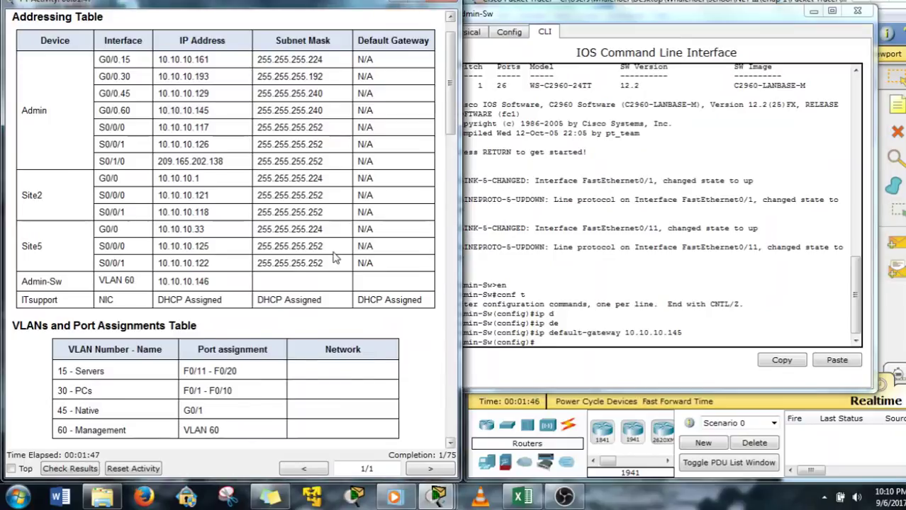
scroll(335, 259, "down", 10)
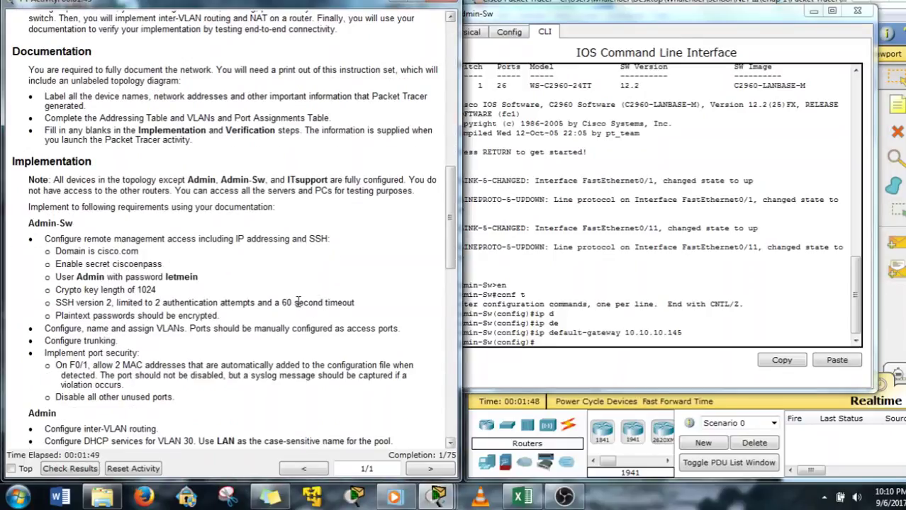
scroll(298, 302, "down", 5)
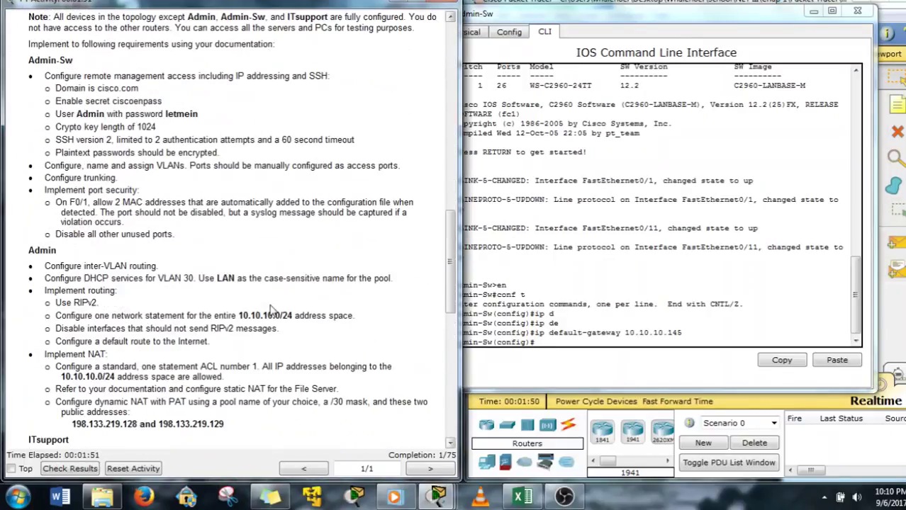
left_click(588, 385)
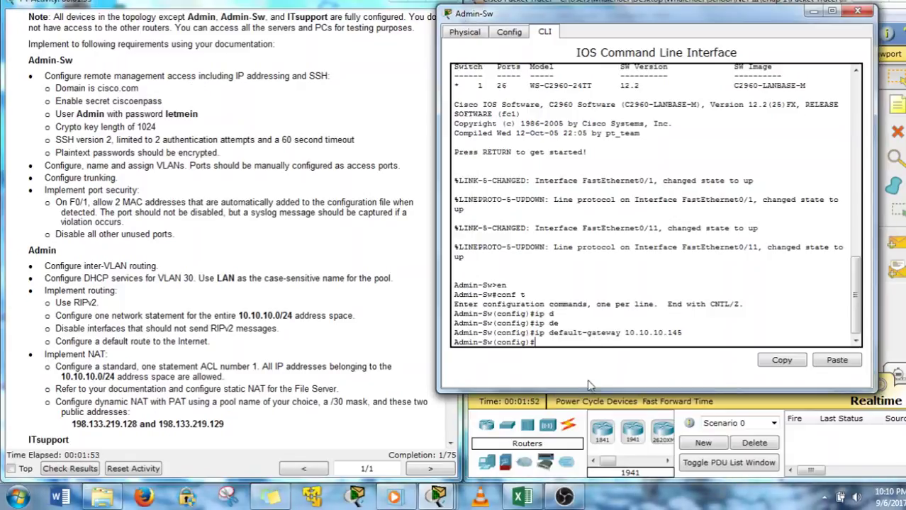
type("v")
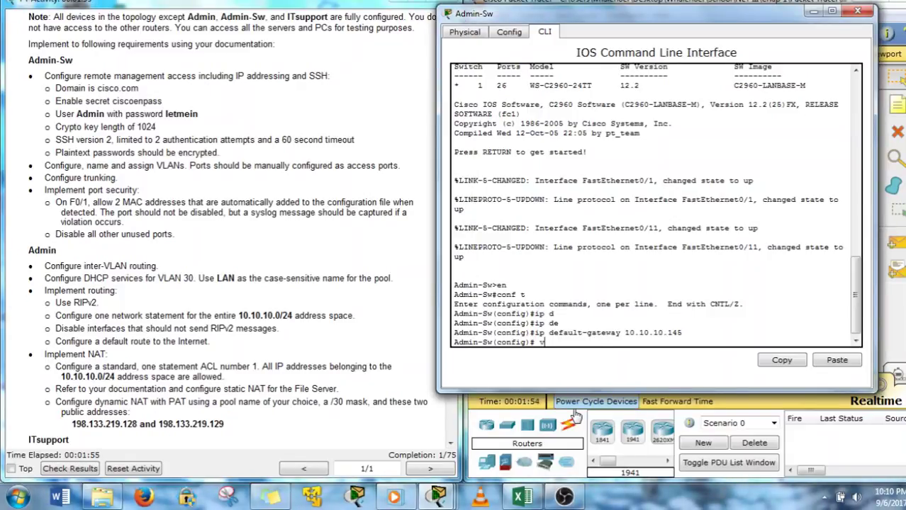
type("l")
key("BackSpace")
key("BackSpace")
key("BackSpace")
type("int vlan 60")
key("Return")
Assign VLAN 60 the address 10.10.10.146 with mask 255.255.255.240
left_click(348, 312)
scroll(343, 310, "up", 10)
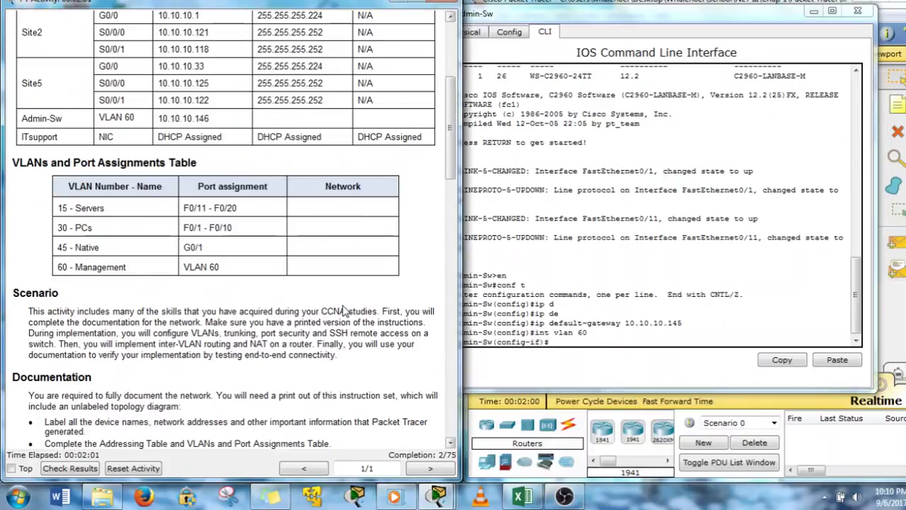
left_click_drag(211, 119, 163, 122)
left_click(234, 136)
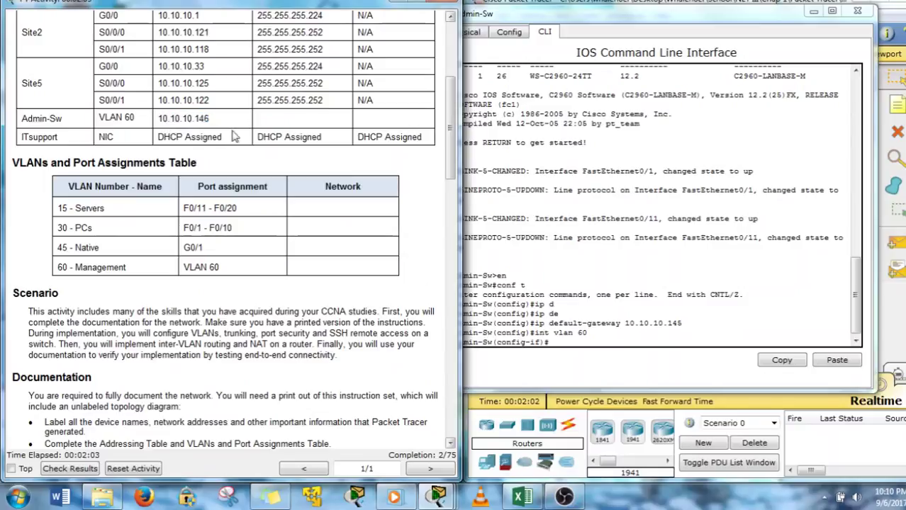
left_click(599, 350)
type("ip")
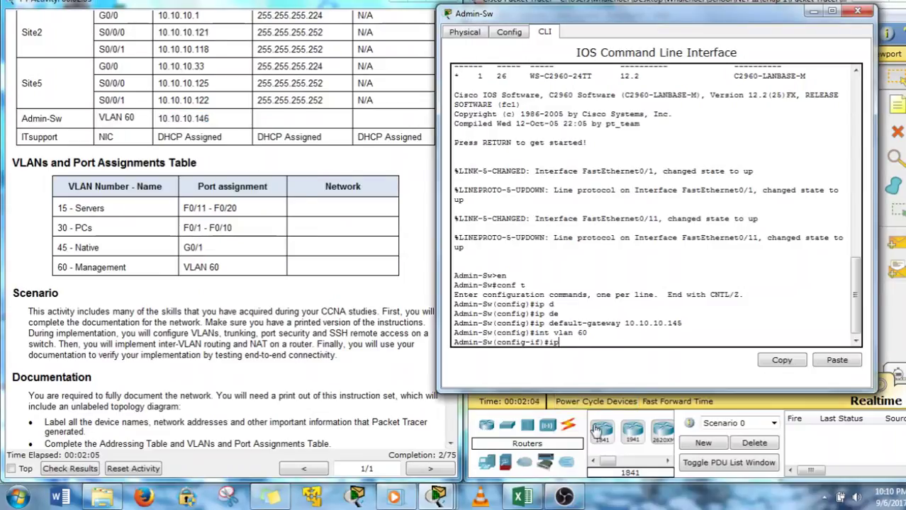
type(" add")
key("Tab")
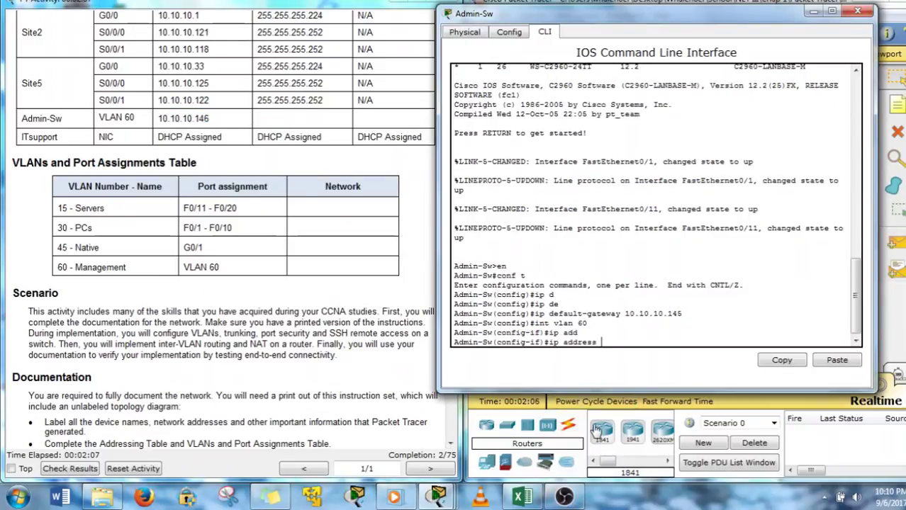
type("10.10.10.1")
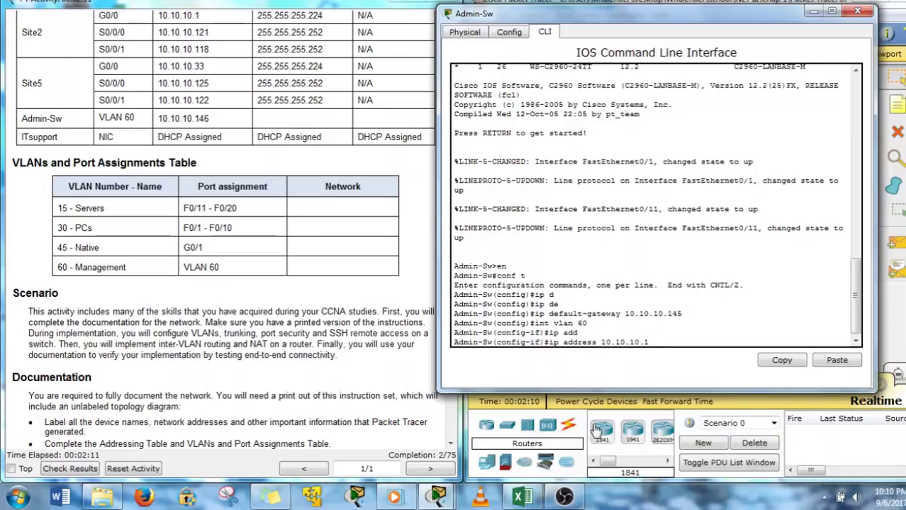
type("46 255.255.255.")
left_click_drag(720, 10, 423, 25)
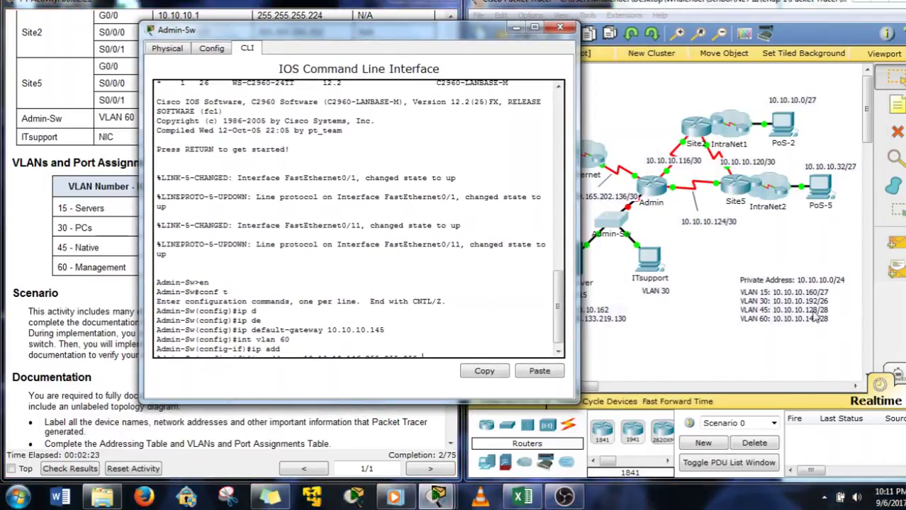
left_click(442, 353)
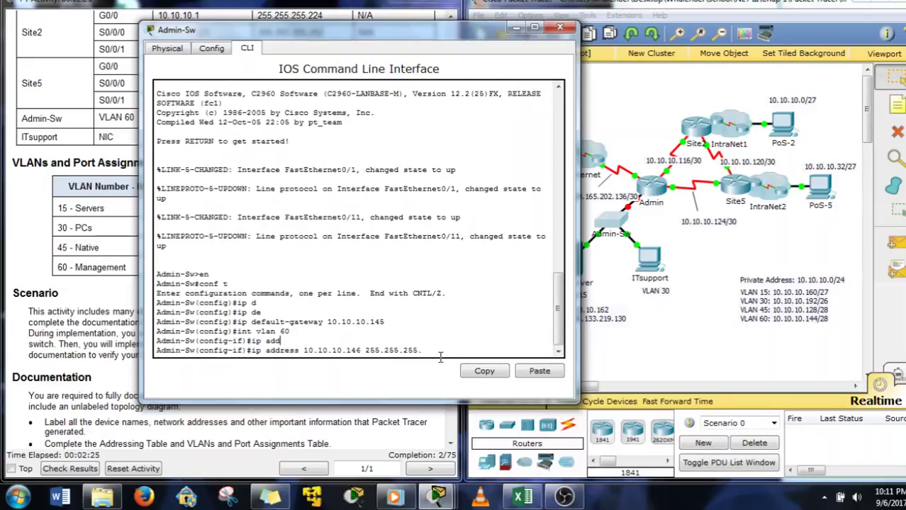
type("240")
key("Return")
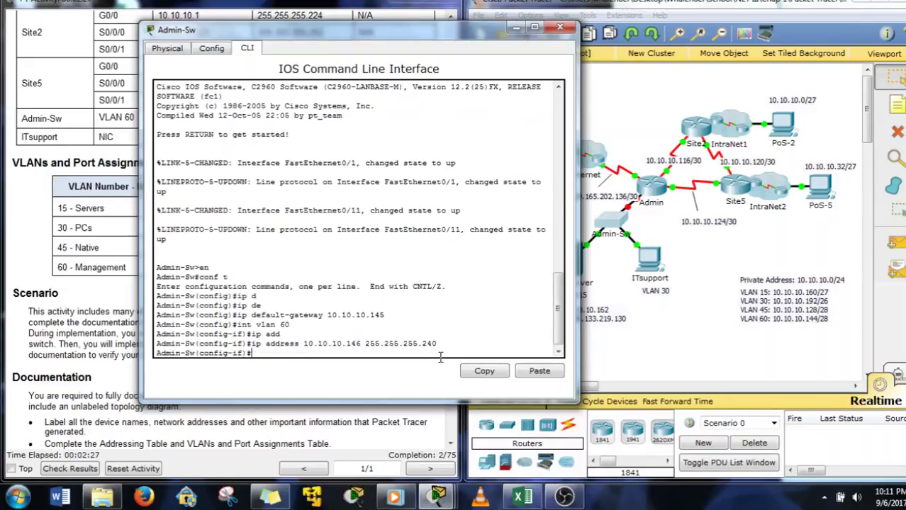
List the available interface commands, then enable VLAN 60 with 'no shut'
left_click_drag(392, 42, 528, 38)
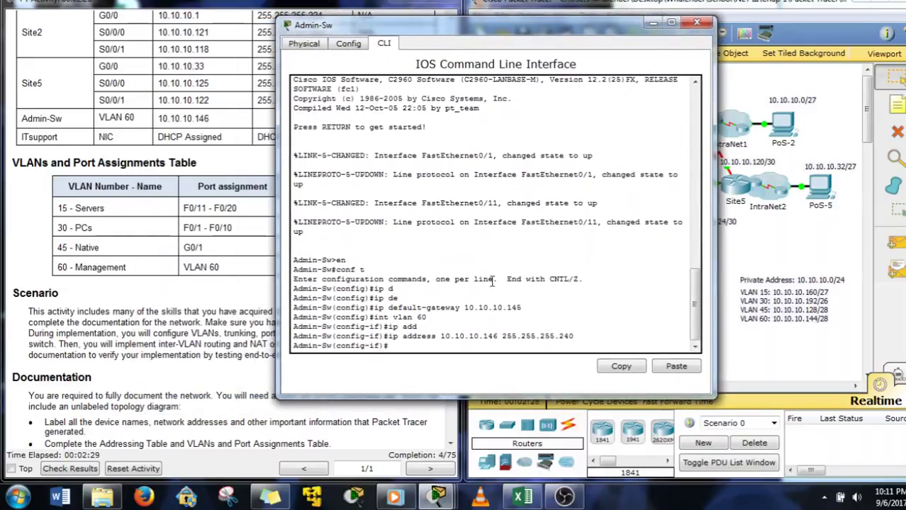
type("?")
key("Return")
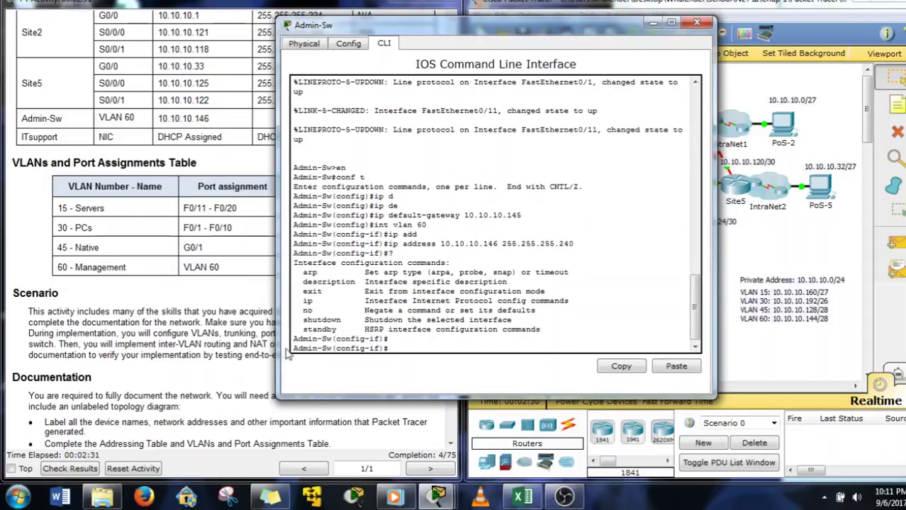
type("no shut")
key("Return")
left_click_drag(445, 42, 589, 39)
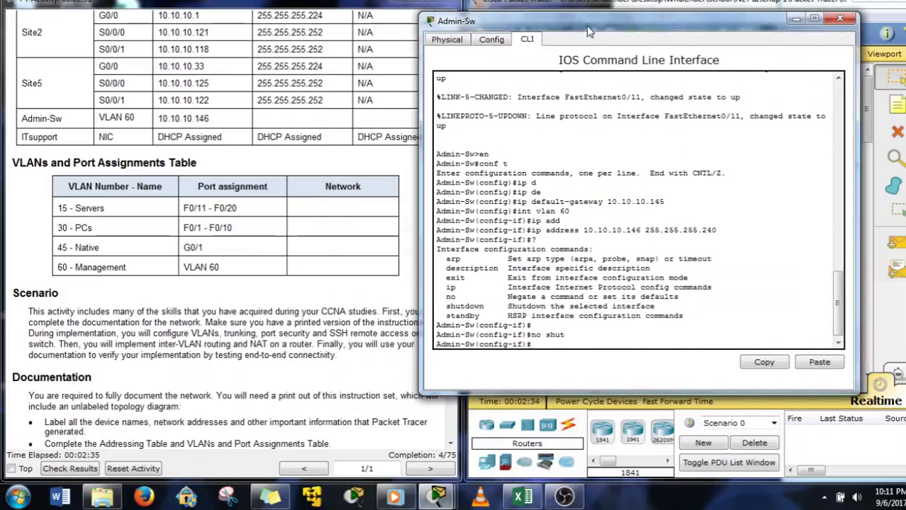
left_click(259, 245)
scroll(216, 341, "down", 5)
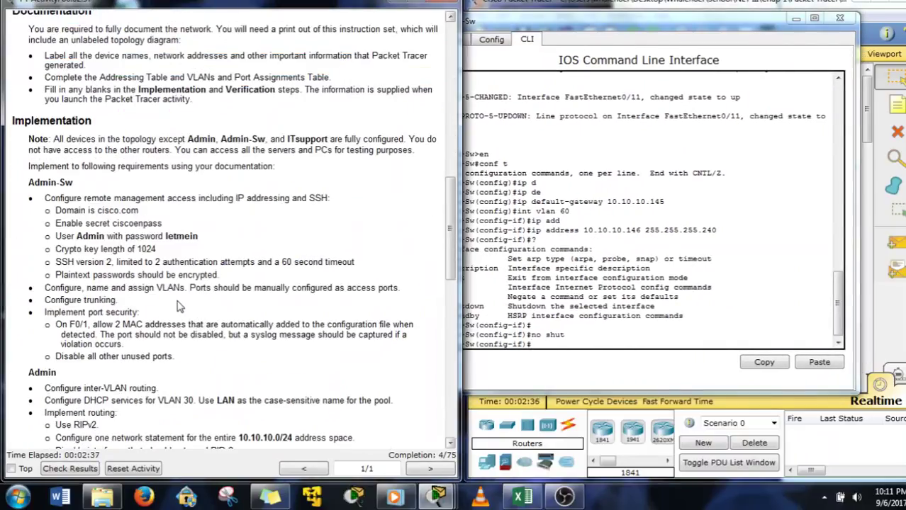
Abandon a mistyped domain command and exit VLAN 60 interface mode
left_click(542, 345)
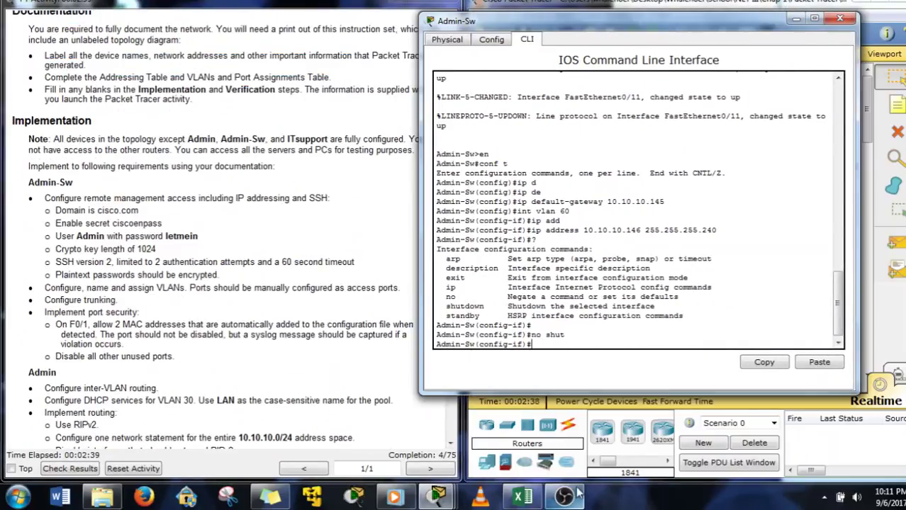
type("ip doma")
key("Tab")
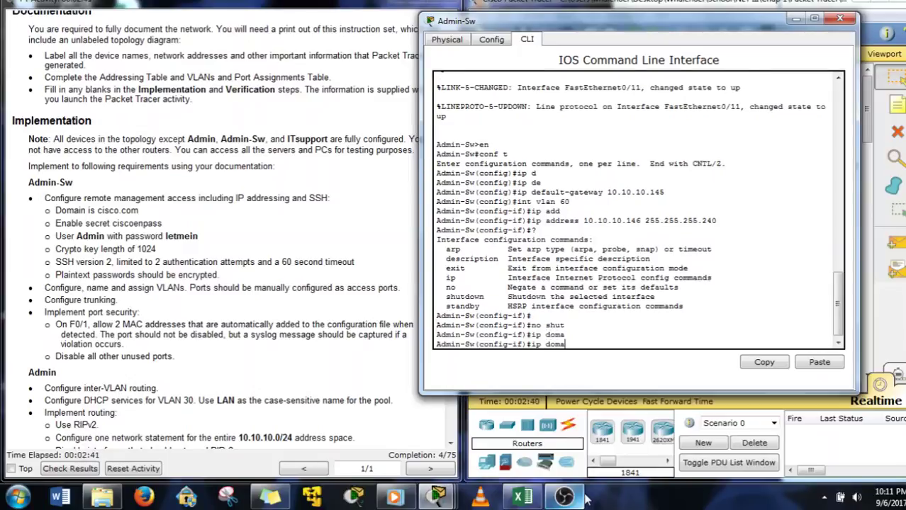
type("in0n")
key("Tab")
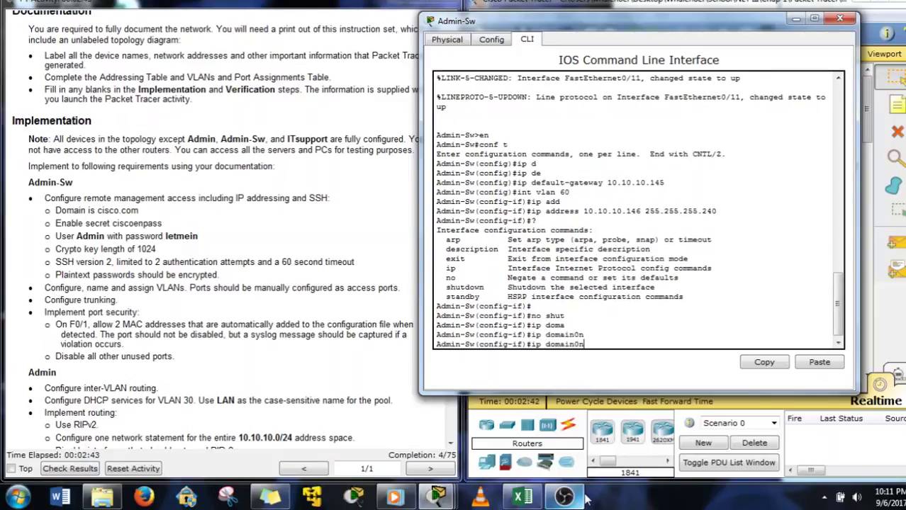
key("BackSpace")
key("BackSpace")
type("-n")
key("Tab")
key("BackSpace")
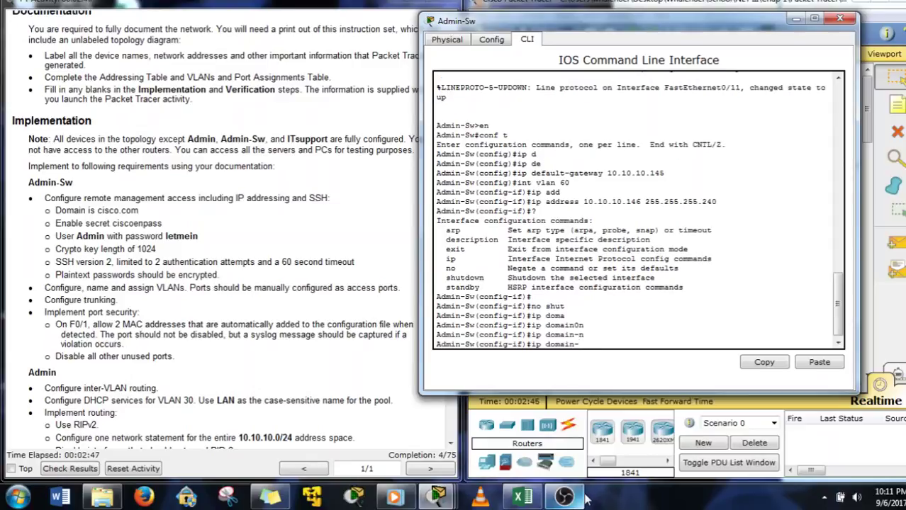
type("n")
key("BackSpace")
key("BackSpace")
key("BackSpace")
key("BackSpace")
key("BackSpace")
key("BackSpace")
key("BackSpace")
key("BackSpace")
key("BackSpace")
key("BackSpace")
type("eit")
key("Return")
key("Return")
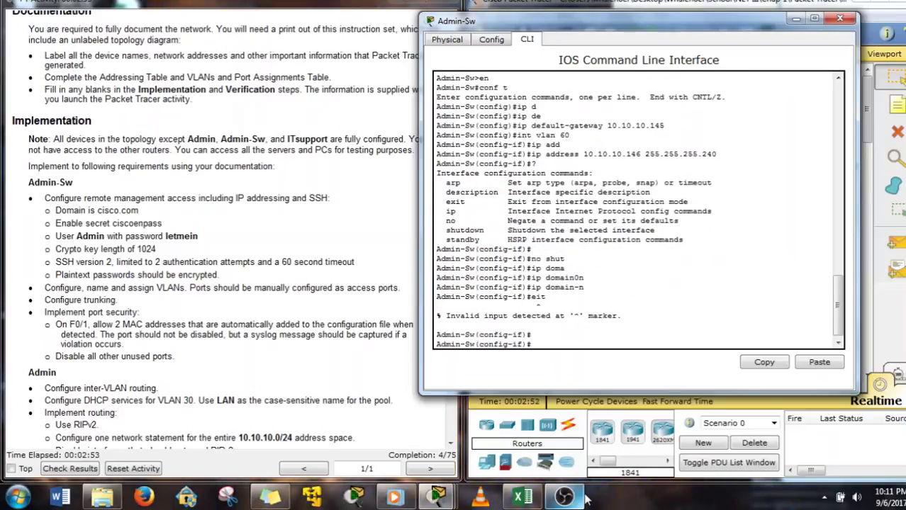
type("exit")
key("Return")
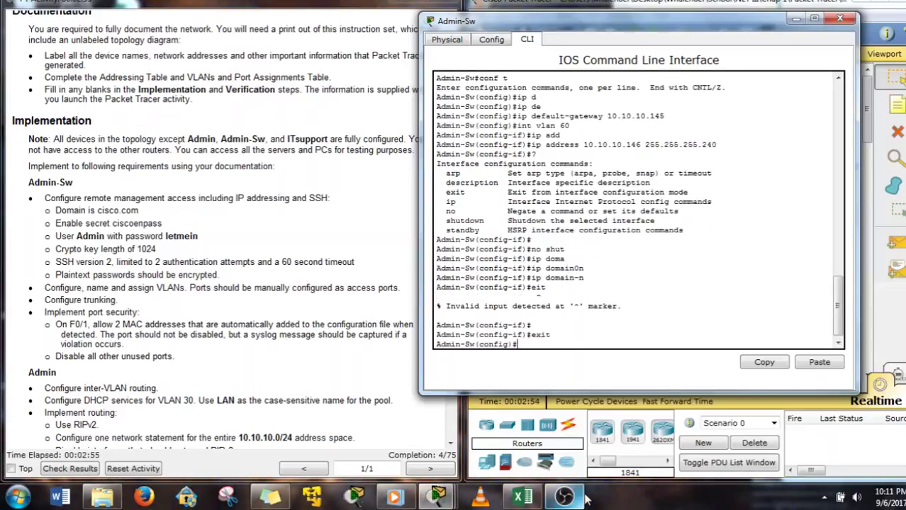
Set the switch's IP domain name to cisco.com
type("ip domain-n")
key("Tab")
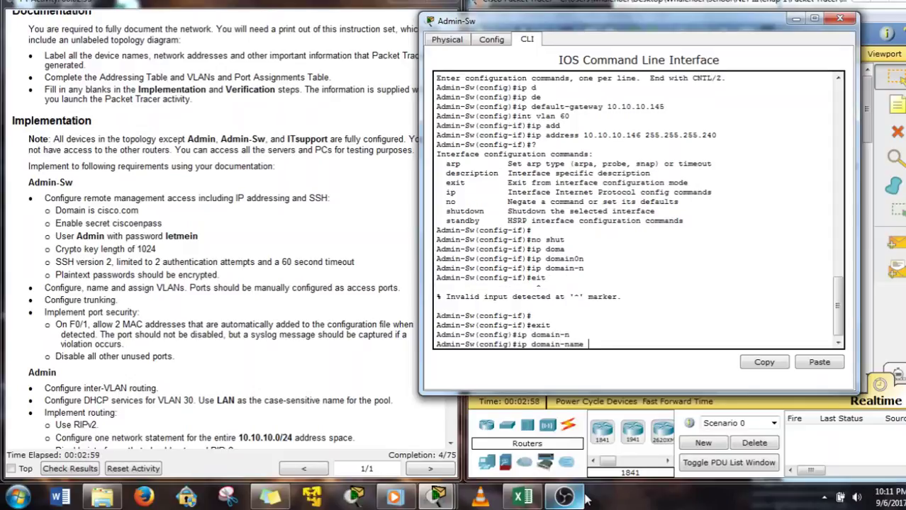
type("cisco.com")
key("Return")
Set the enable secret password
type("enab")
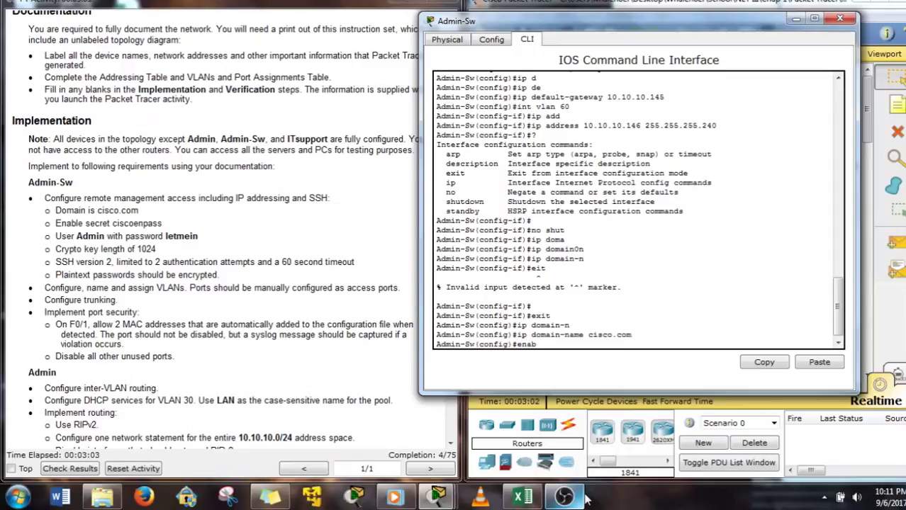
key("Tab")
type("se")
key("Tab")
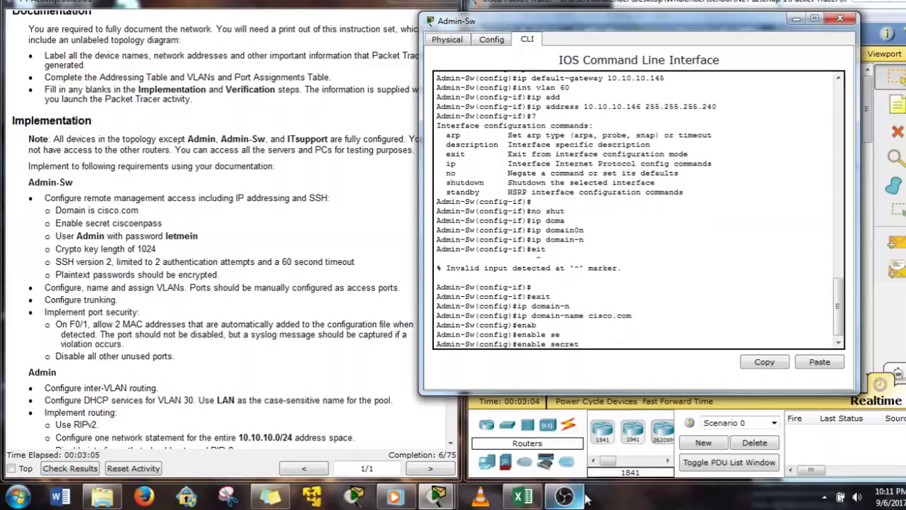
type("ciscoenpass")
key("Return")
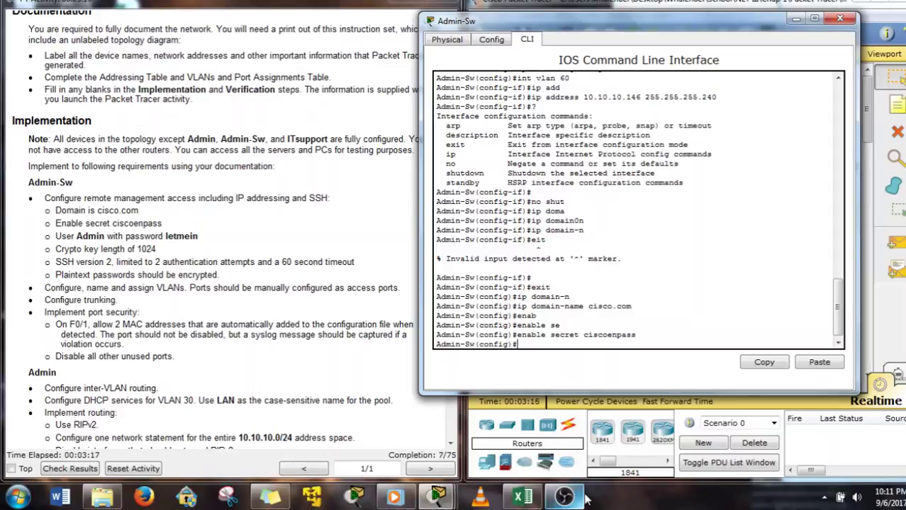
Create the local user Admin with its login password
type("use")
key("Tab")
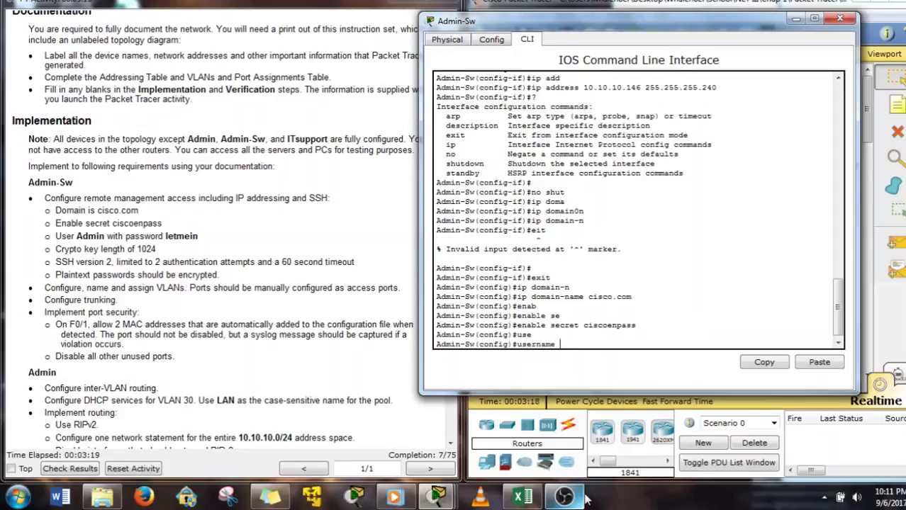
type("Admin pas")
key("Tab")
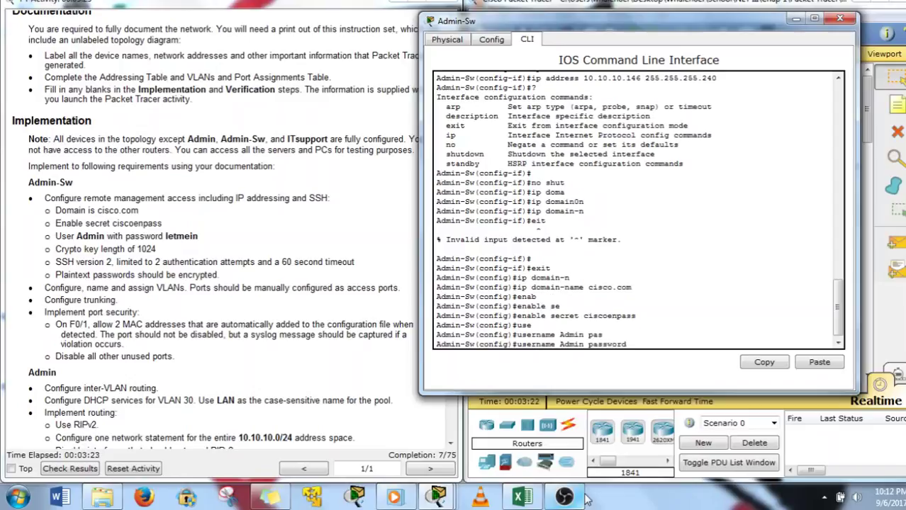
type("letmein")
key("Return")
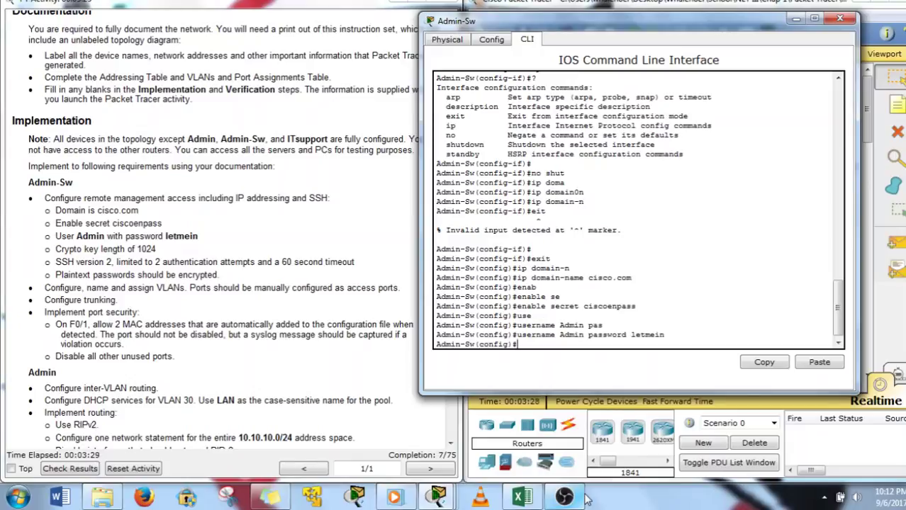
Generate RSA crypto keys with a 1024-bit modulus
type("cy")
key("Tab")
key("BackSpace")
type("ry")
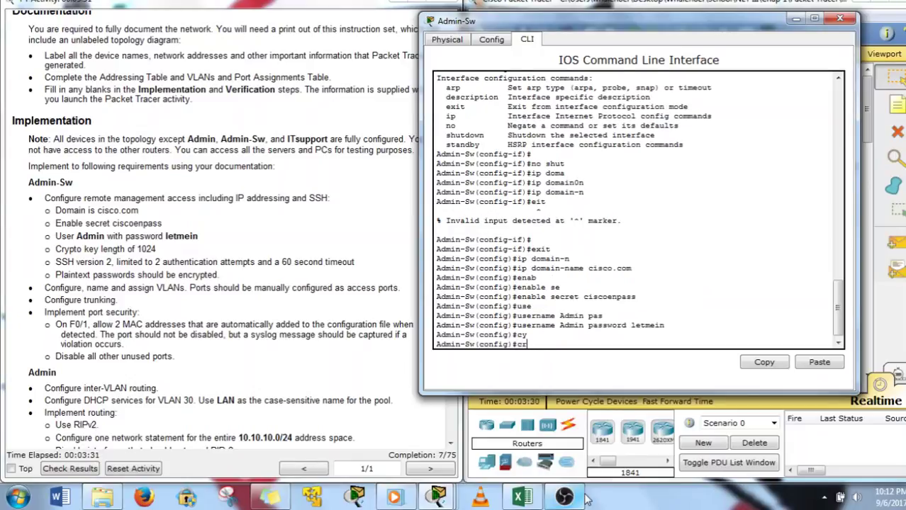
key("Tab")
type("k")
key("Tab")
type("g")
key("Tab")
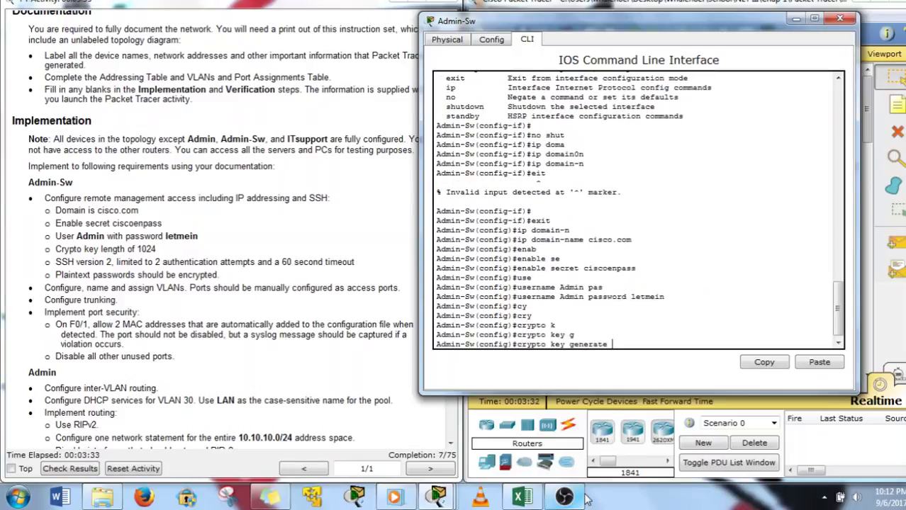
type("r")
key("Tab")
key("Return")
type("1")
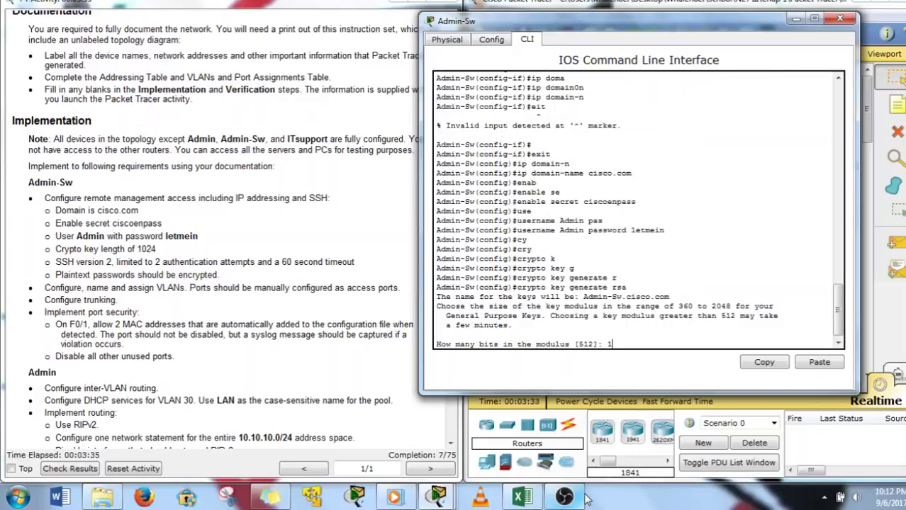
type("024")
key("Return")
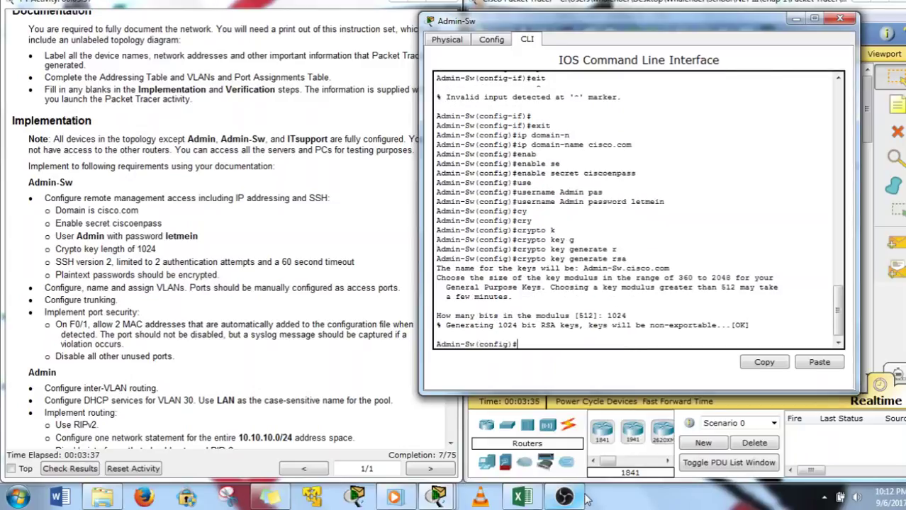
Set the switch to SSH version 2
type("ip sssh")
key("BackSpace")
type("ersion")
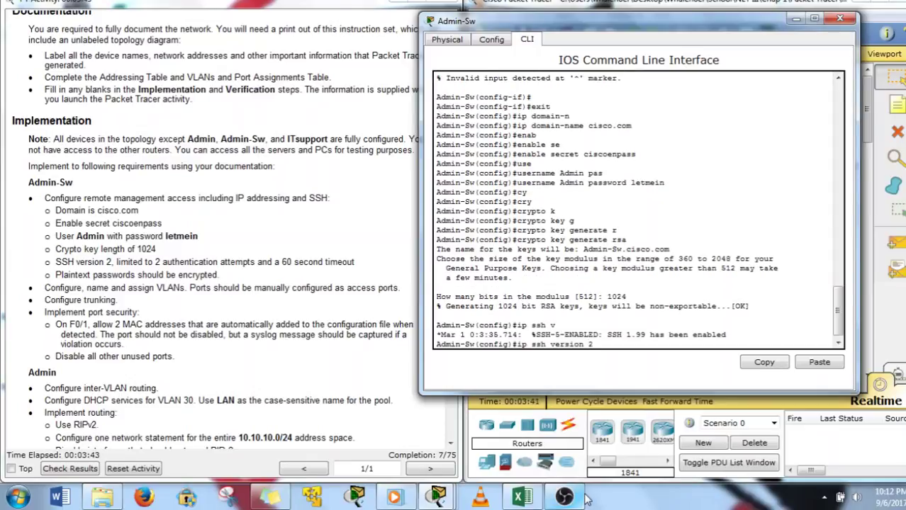
key("Return")
Limit SSH authentication retries to 2
type("ip")
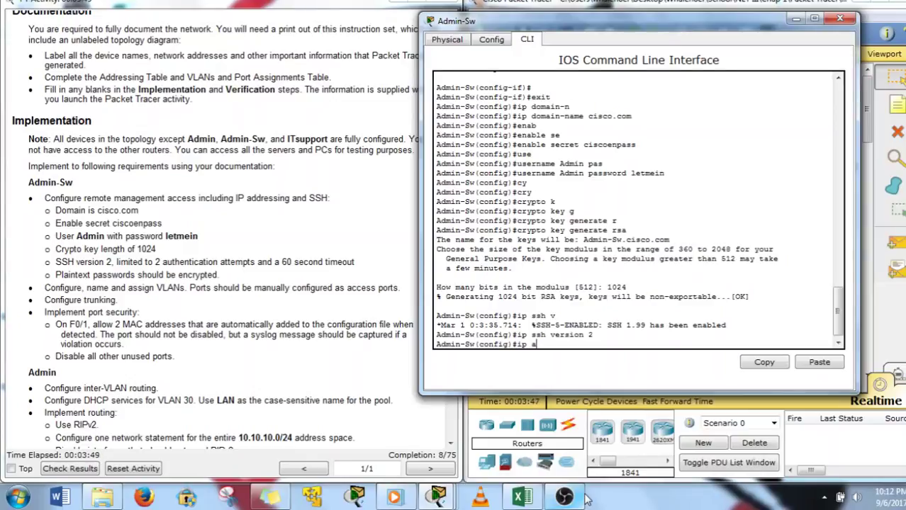
type(" a")
key("Tab")
key("BackSpace")
key("BackSpace")
key("BackSpace")
key("BackSpace")
key("BackSpace")
key("BackSpace")
key("BackSpace")
key("BackSpace")
key("BackSpace")
key("BackSpace")
key("BackSpace")
key("BackSpace")
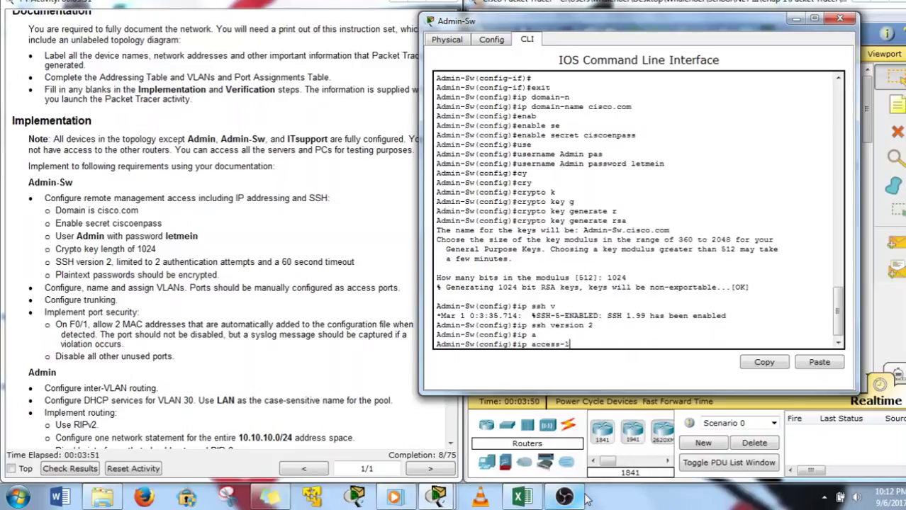
type("ssh")
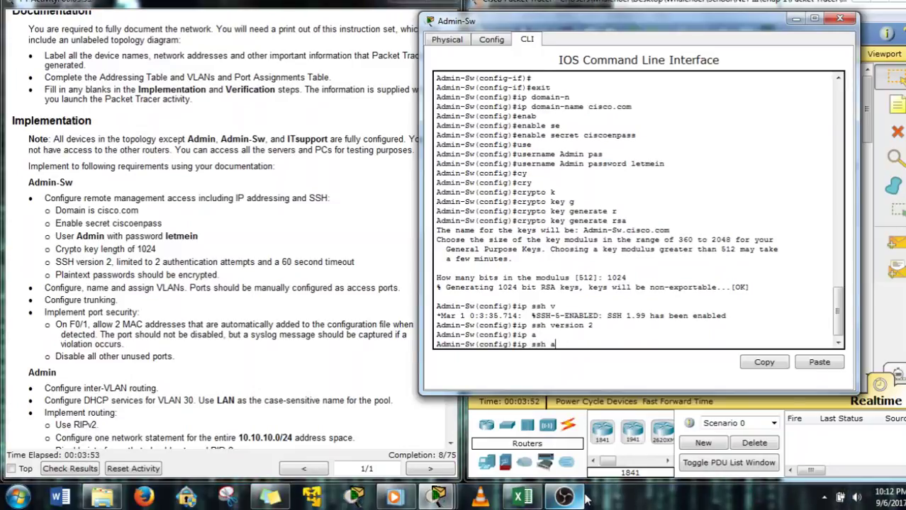
type(" a")
key("Tab")
type("2")
key("Return")
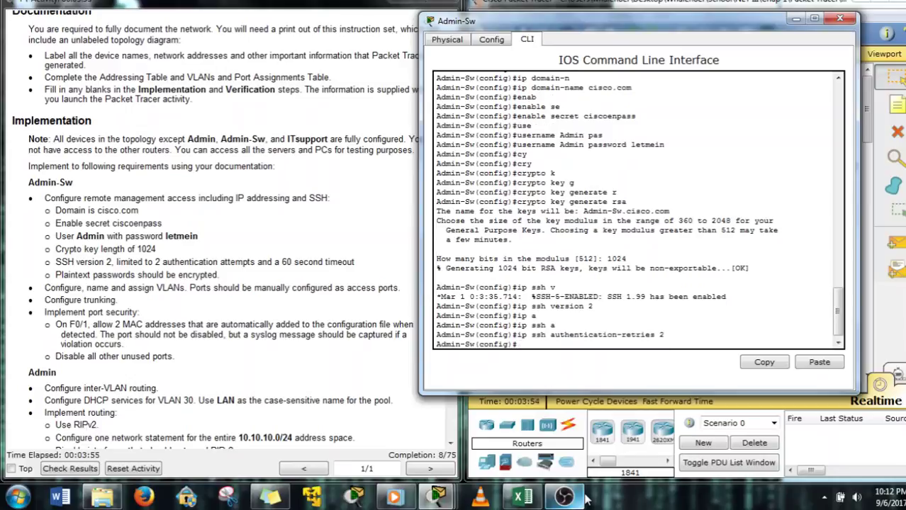
Set the SSH time-out to 60 seconds and type 'line vty 0 15'
type("ip ssh t")
key("Tab")
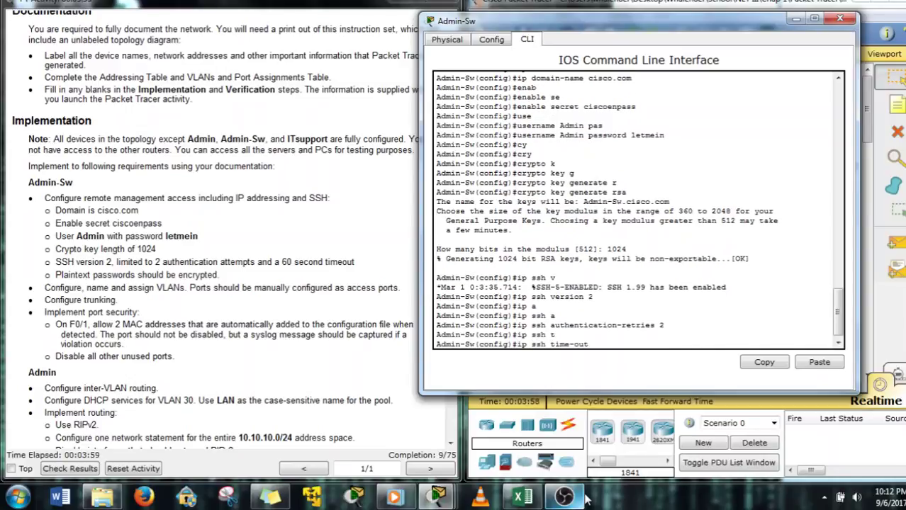
type("60")
key("Return")
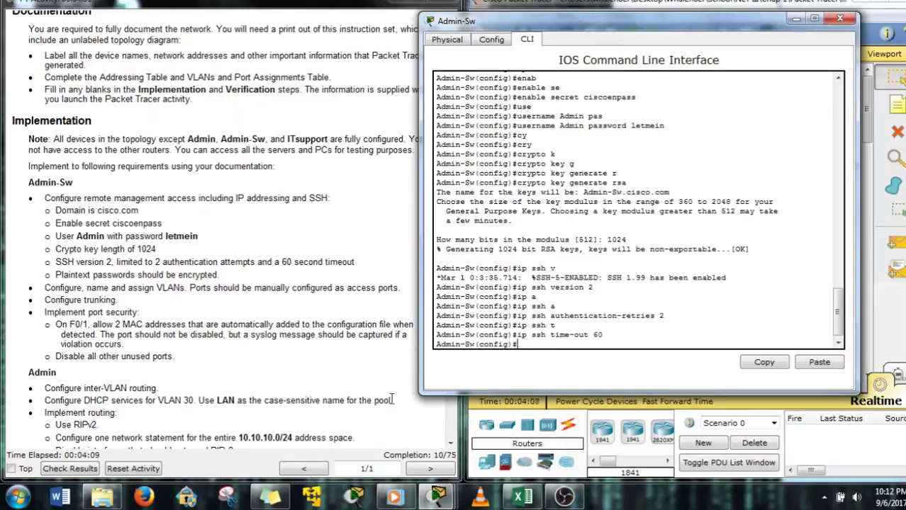
type("line vty 0 15")
On vty lines 0–15, allow only SSH as the transport input
key("Return")
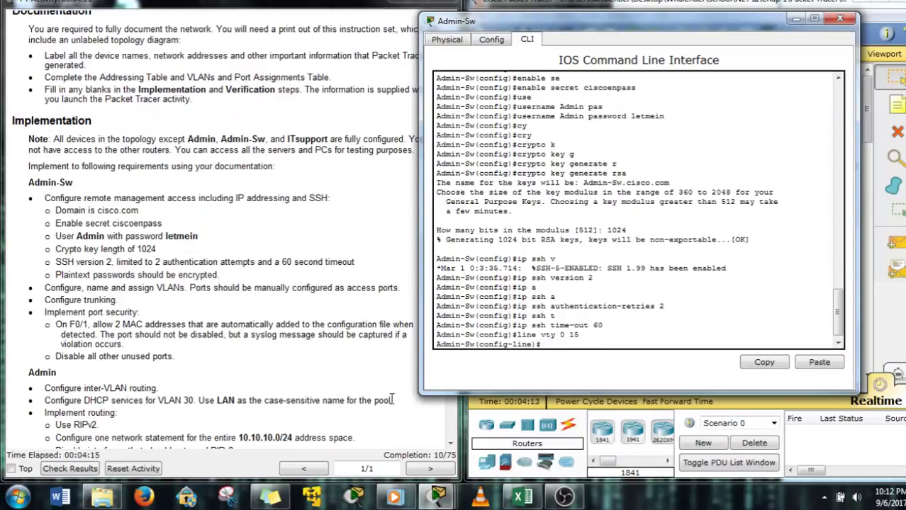
type("tr")
key("Tab")
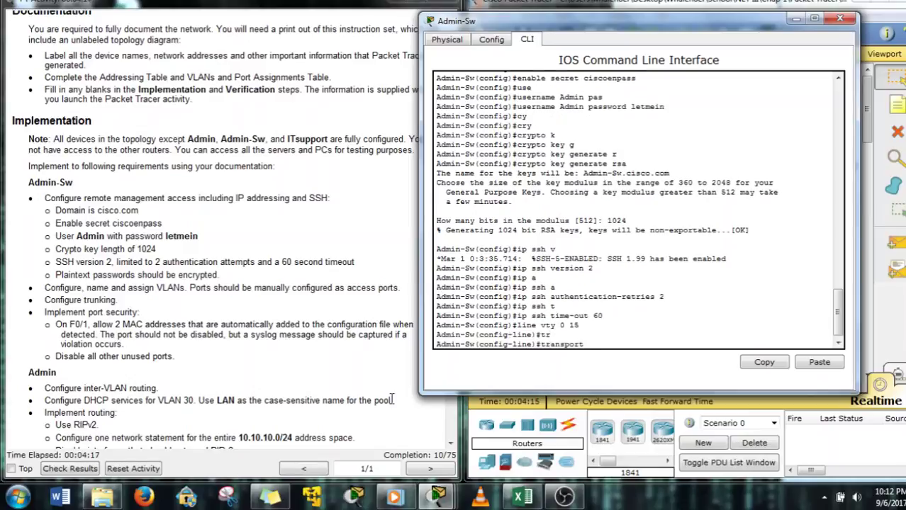
type("ig-lin")
key("Tab")
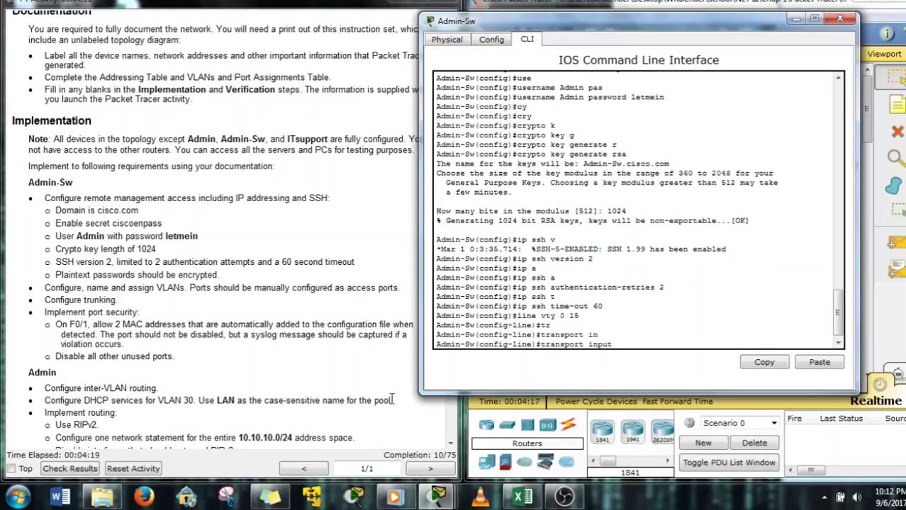
type("b")
key("BackSpace")
type("ssh")
key("Return")
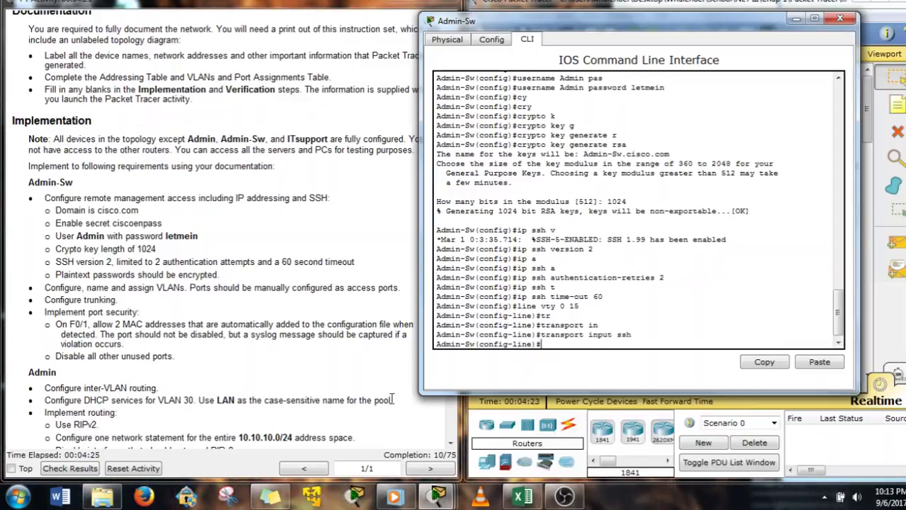
Require local user logins on the vty lines, then exit line configuration
type("login lo")
key("Tab")
key("Return")
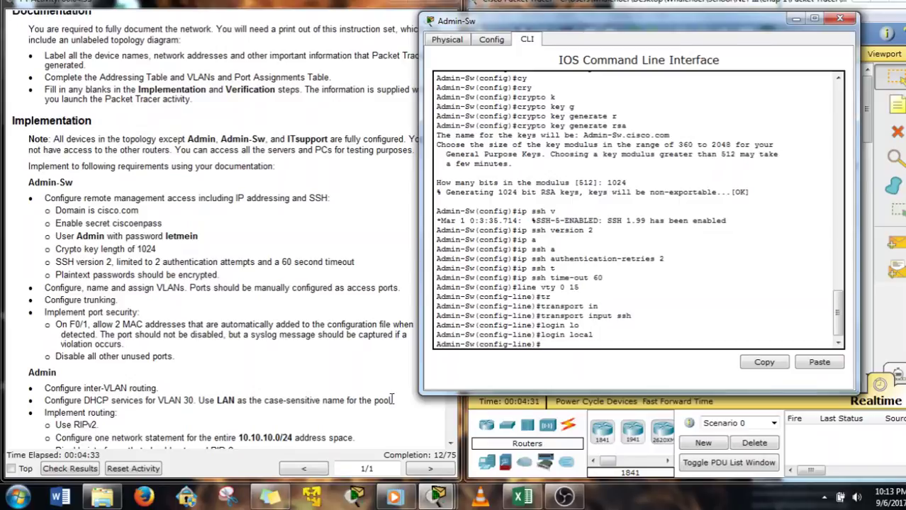
type("exit")
key("Return")
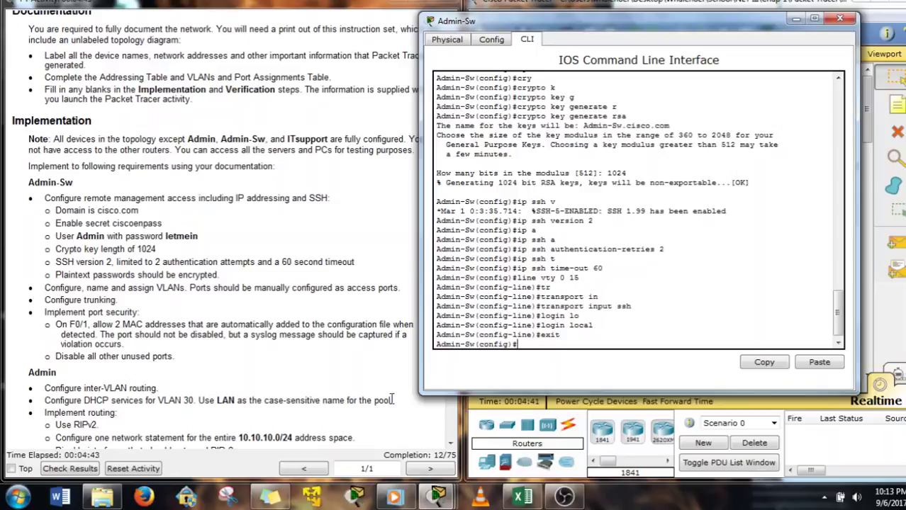
Turn on service password-encryption
type("ser")
key("Tab")
type("p")
key("Tab")
key("Return")
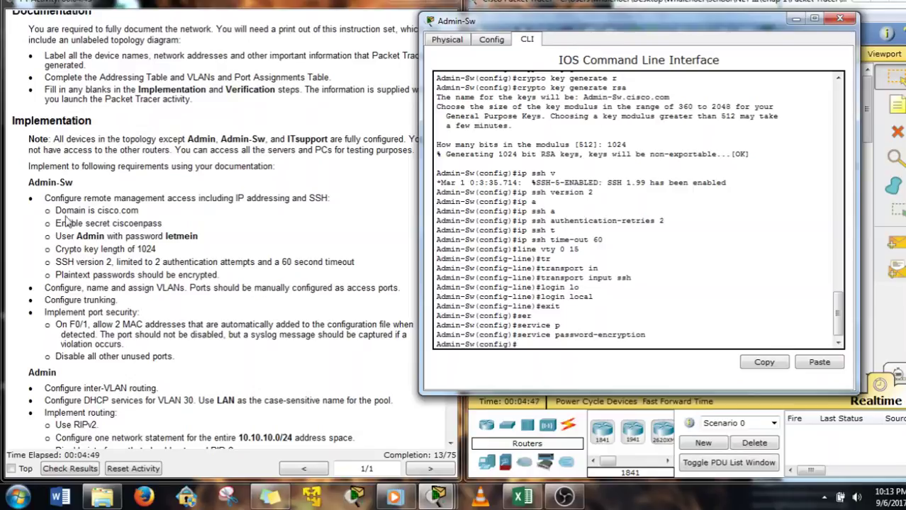
Create VLAN 15 named Servers and VLAN 30 named PCs on Admin-Sw
left_click(122, 255)
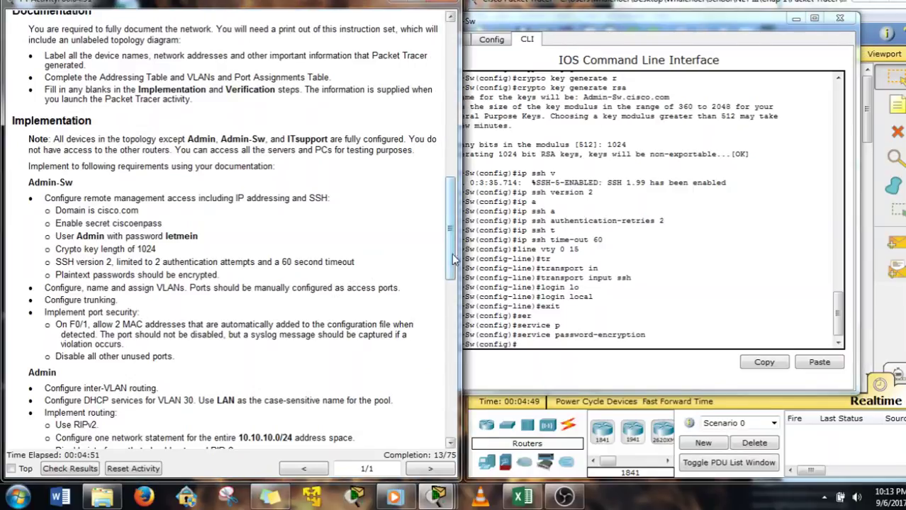
scroll(65, 58, "up", 7)
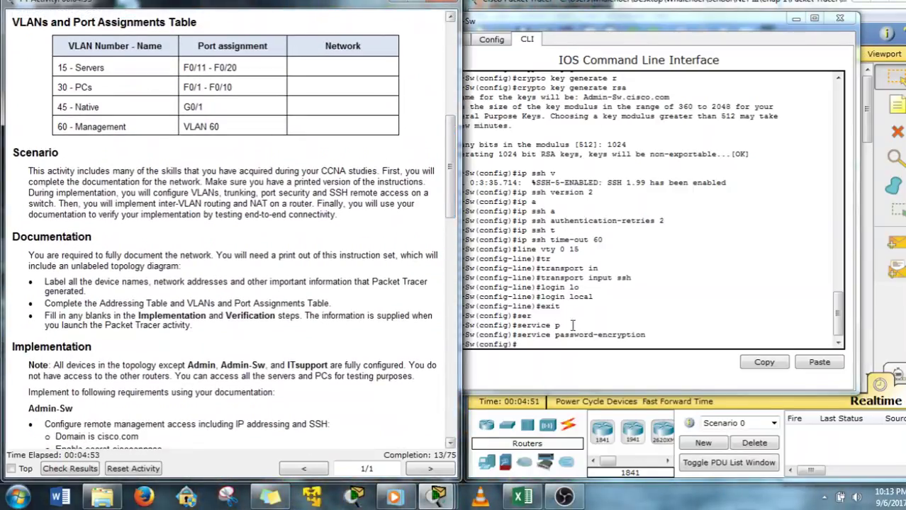
left_click(554, 338)
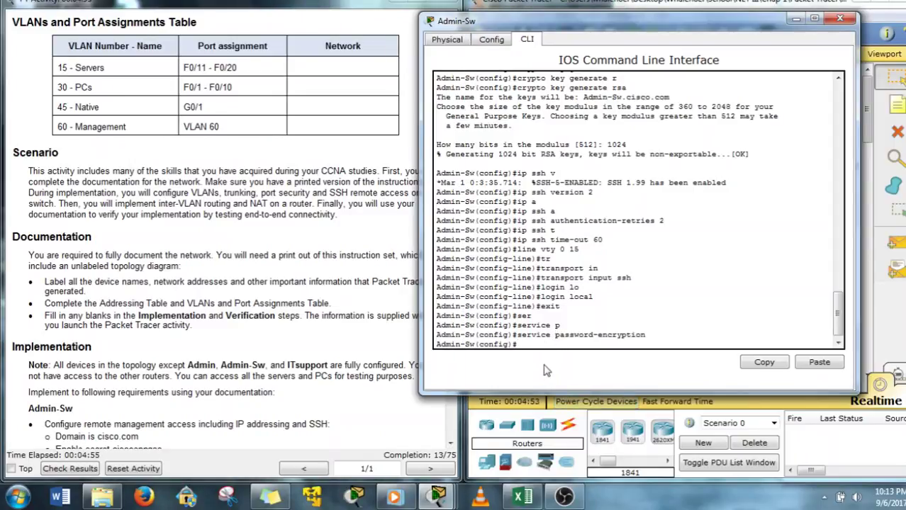
type("vlan 15")
key("Return")
type("nam")
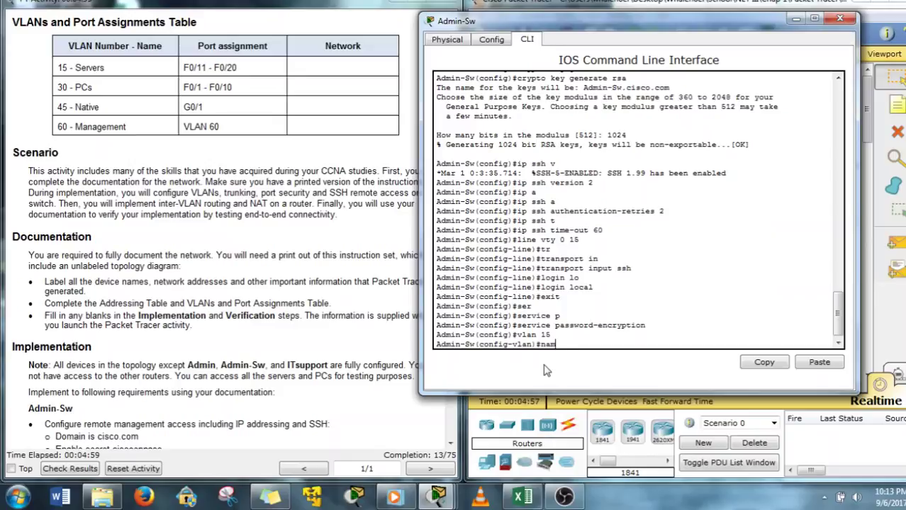
type(" Servers")
key("Return")
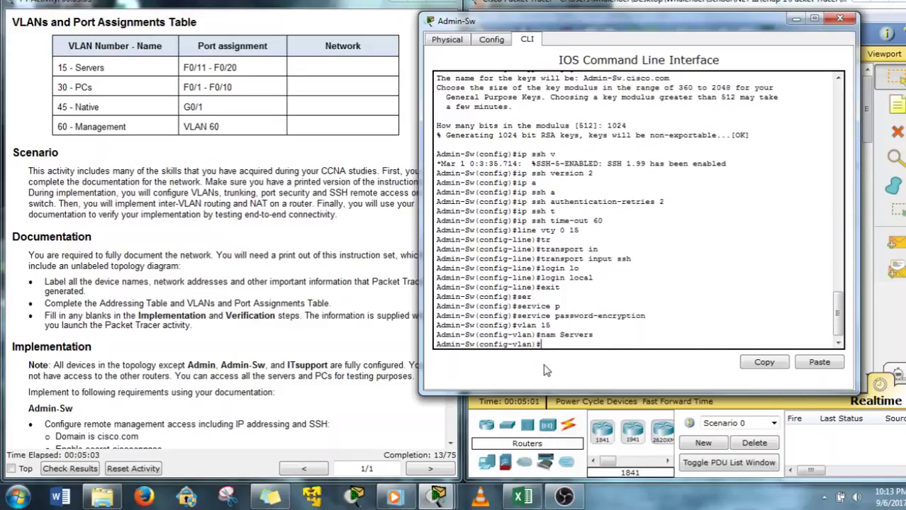
type("vlan 30")
key("Return")
type("name")
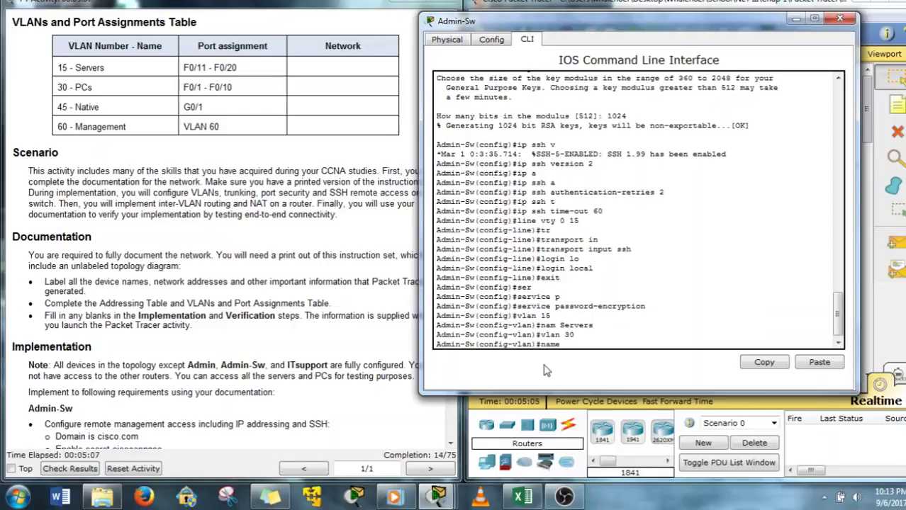
type(" PCs")
key("Return")
Create VLAN 45 and name it Native, correcting the misspelled 'Natvie'
type("vlan")
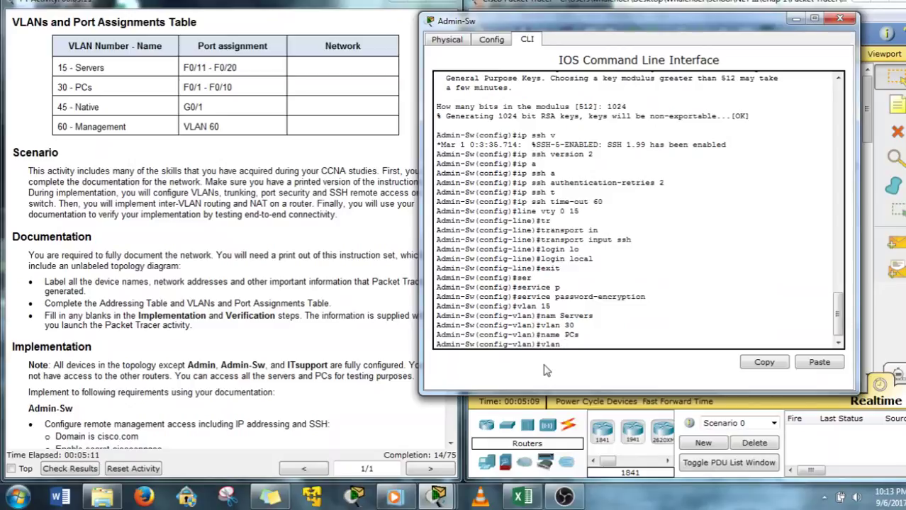
type(" 45")
key("Return")
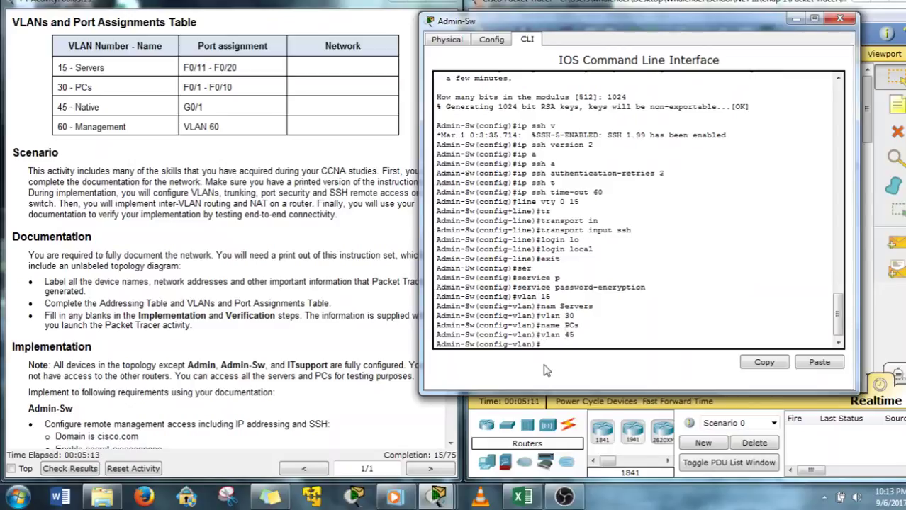
type("name Natvie")
key("Return")
key("Up")
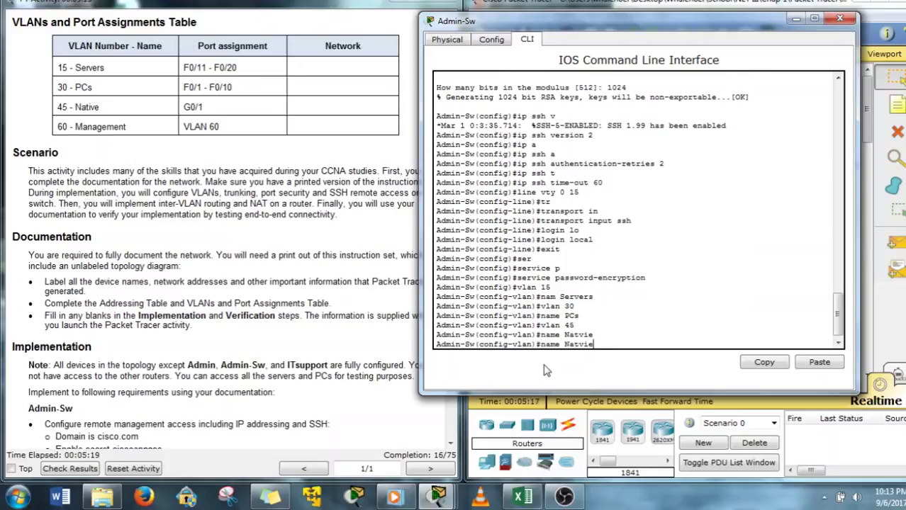
key("BackSpace")
key("BackSpace")
key("BackSpace")
type("ive")
key("Return")
Create VLAN 60 named Management and exit VLAN configuration mode
key("Up")
key("Up")
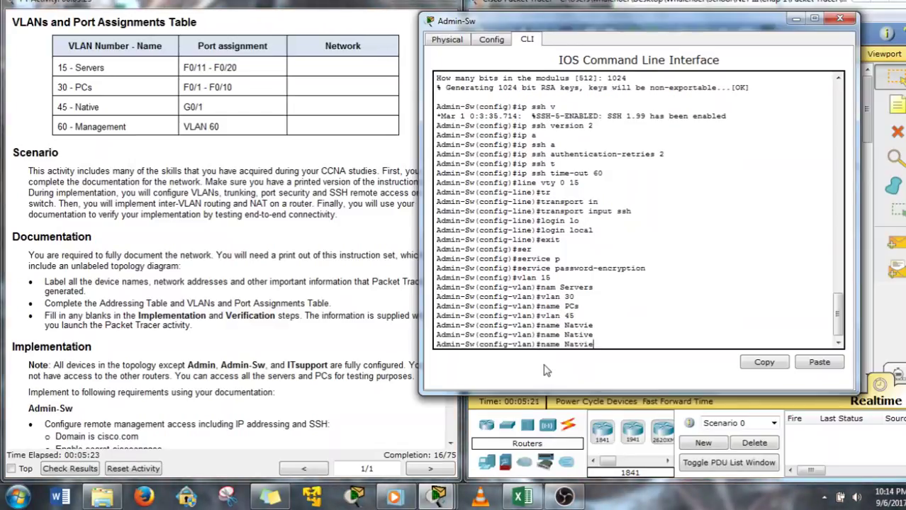
key("BackSpace")
key("BackSpace")
key("BackSpace")
key("BackSpace")
key("BackSpace")
key("BackSpace")
key("BackSpace")
key("BackSpace")
key("BackSpace")
key("BackSpace")
key("BackSpace")
type("vlan 60")
key("Return")
type("name")
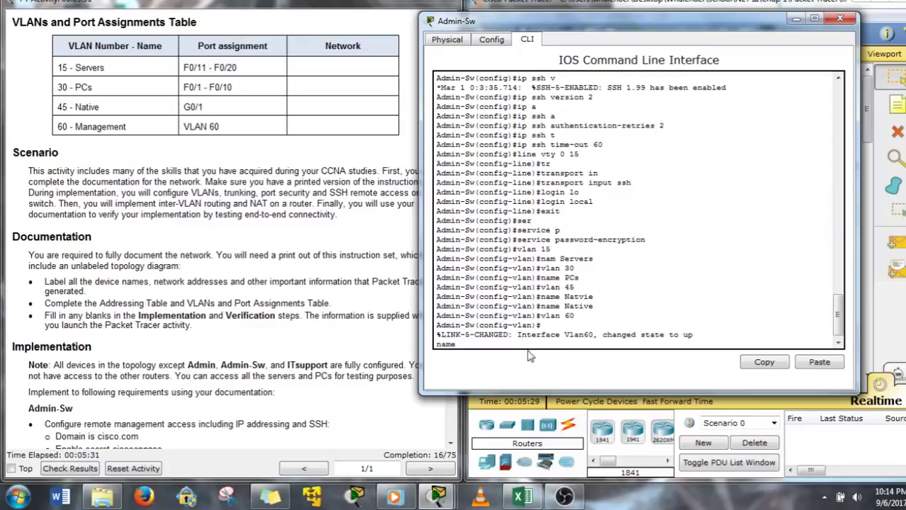
type("Management")
key("Return")
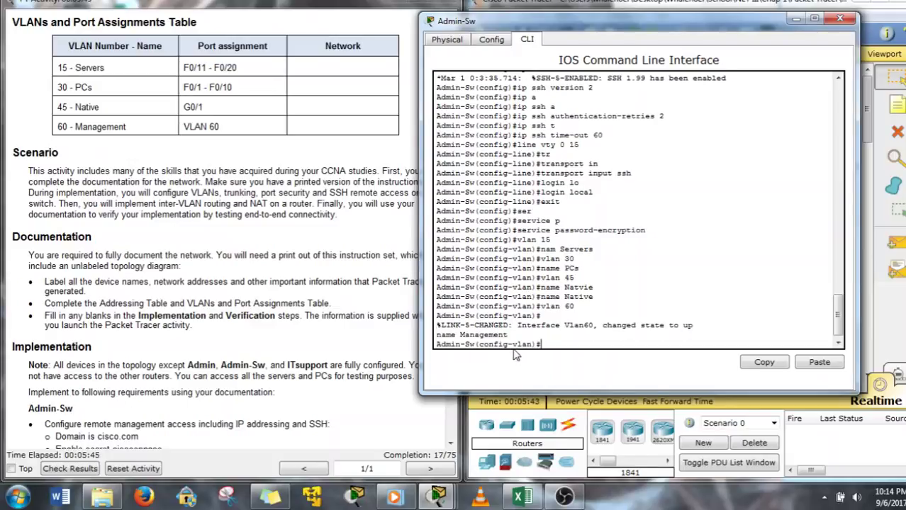
type("exit")
key("Return")
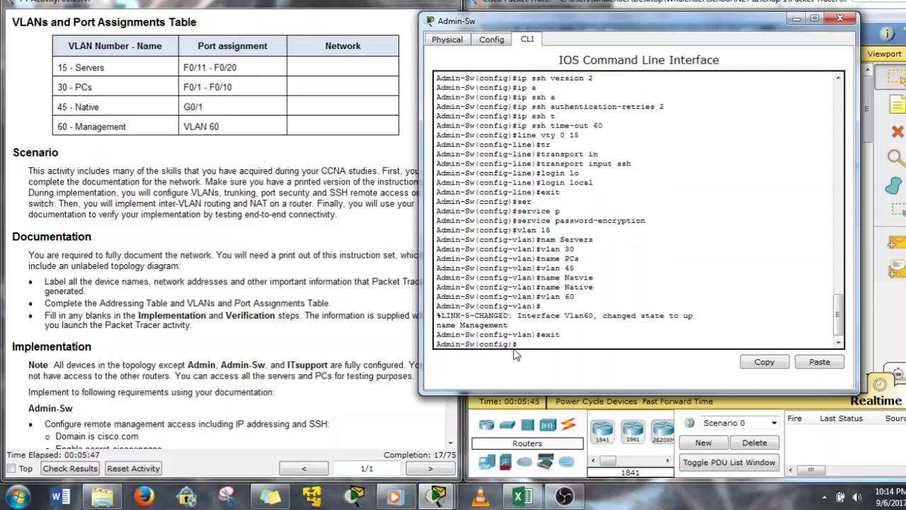
left_click(359, 368)
scroll(185, 371, "down", 10)
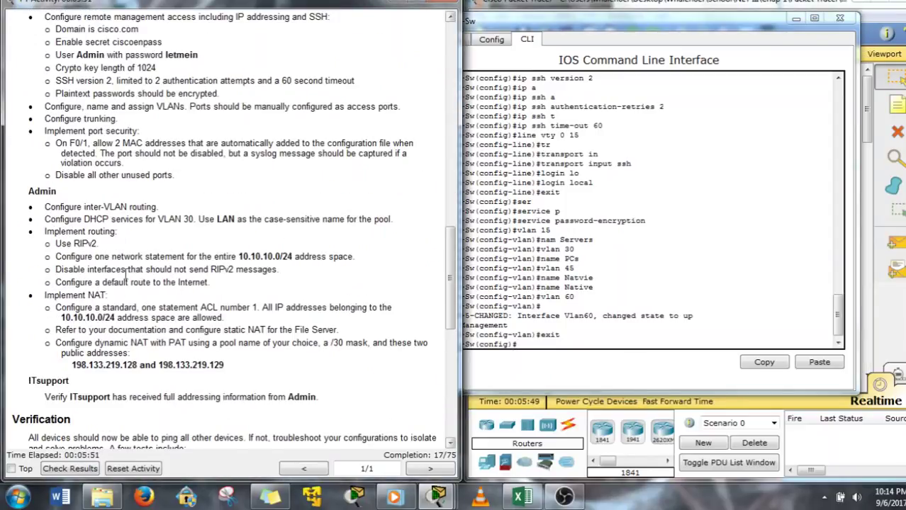
scroll(169, 116, "up", 2)
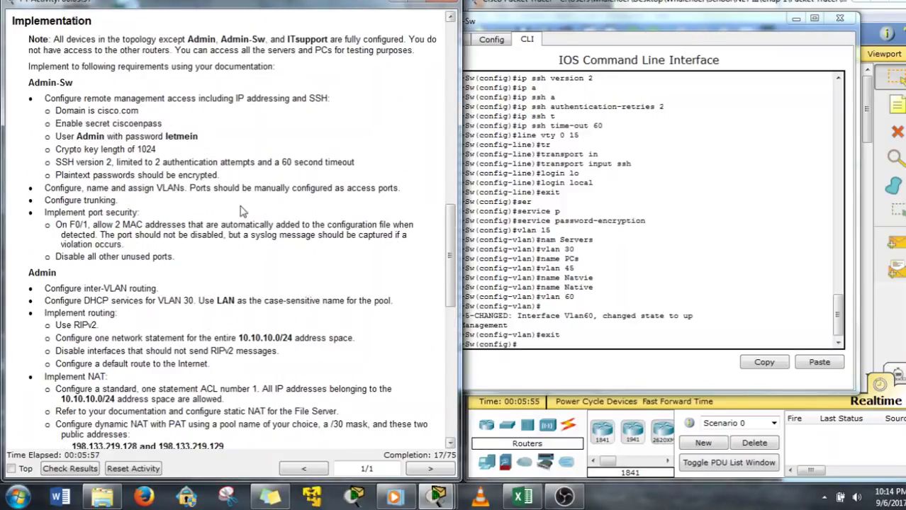
left_click(543, 326)
scroll(505, 387, "up", 5)
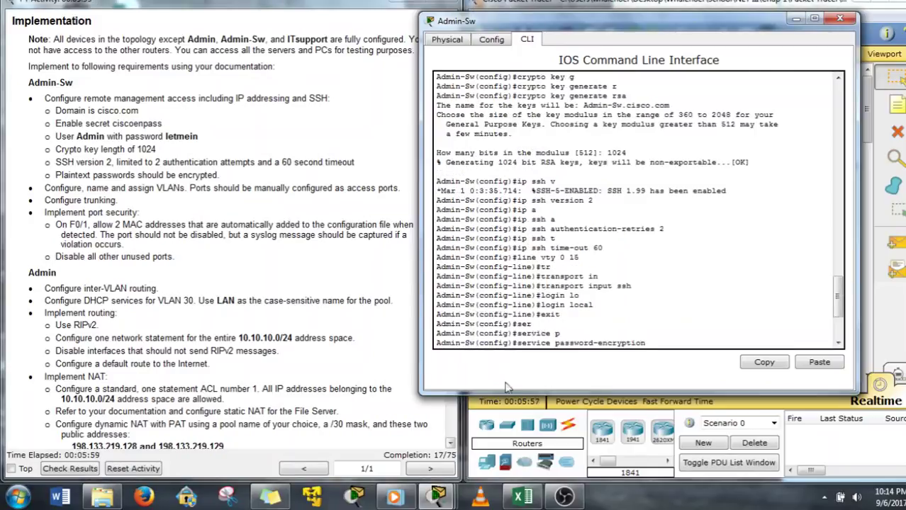
left_click(401, 296)
scroll(401, 296, "up", 10)
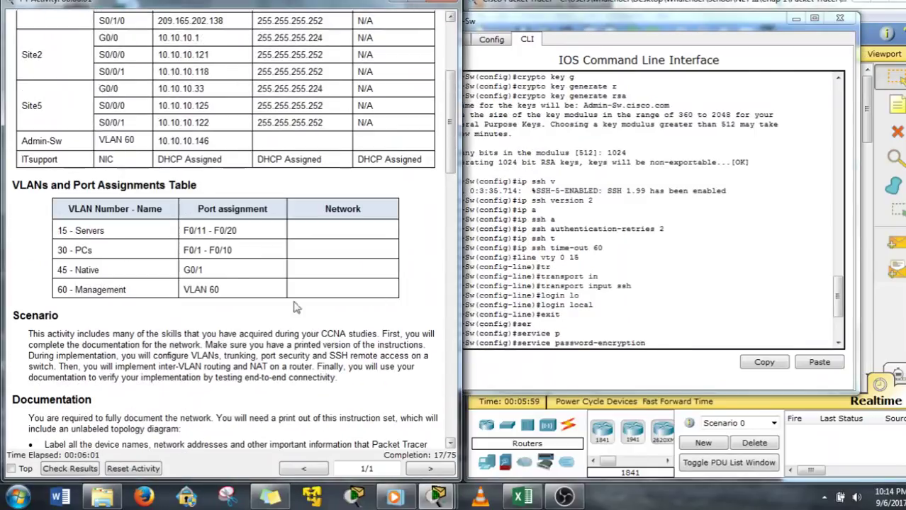
left_click(628, 291)
scroll(577, 336, "down", 5)
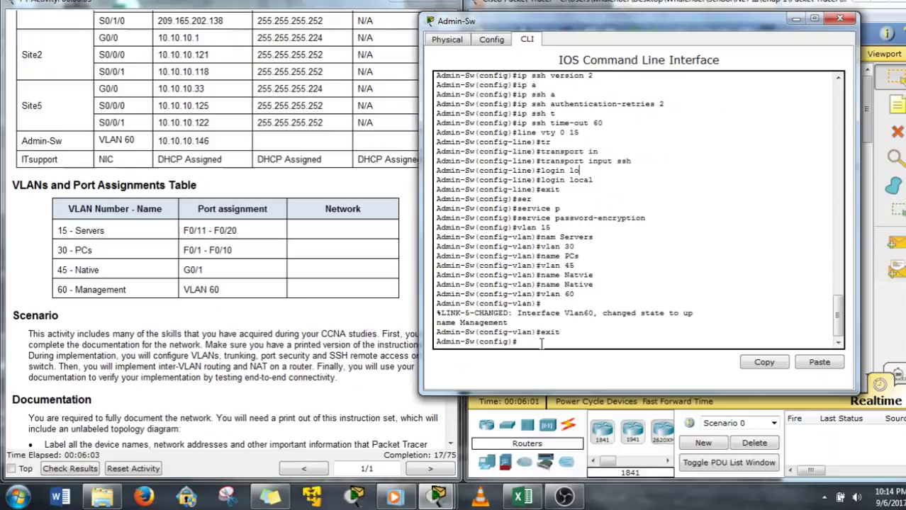
type("int rang f0/11-20")
Set ports F0/11–F0/20 to switchport mode access
key("Return")
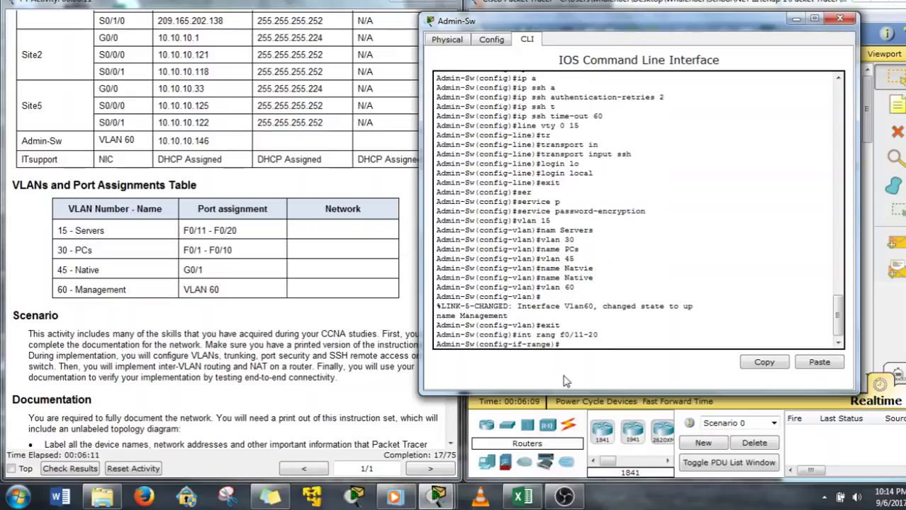
type("sw")
key("Tab")
type("m")
key("Tab")
type("a")
key("Return")
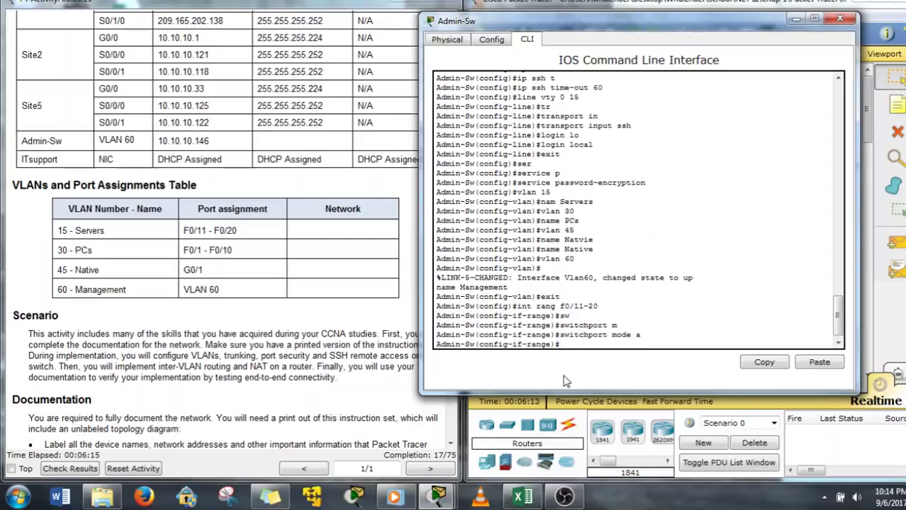
key("Up")
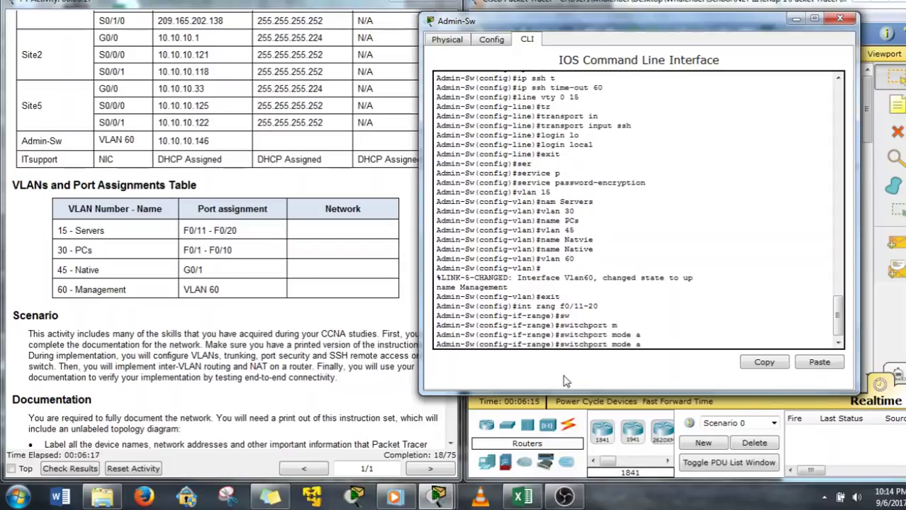
type("c")
key("Tab")
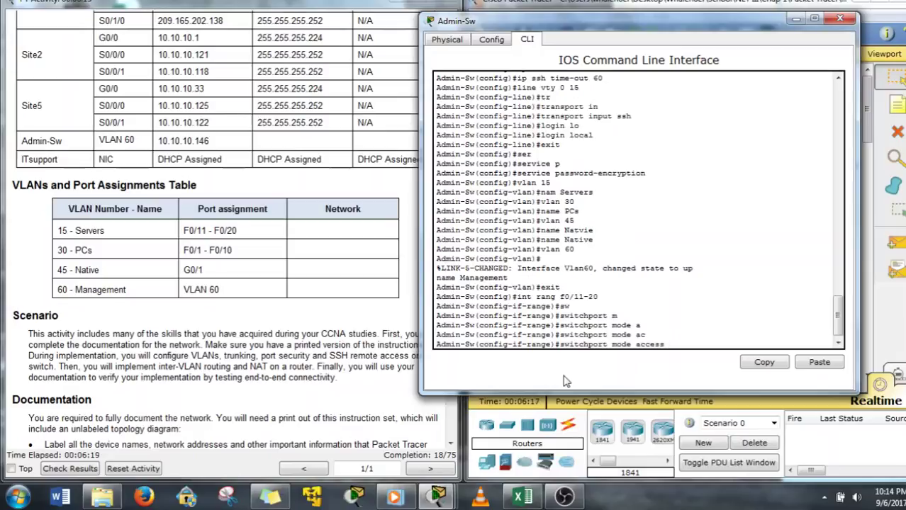
key("Return")
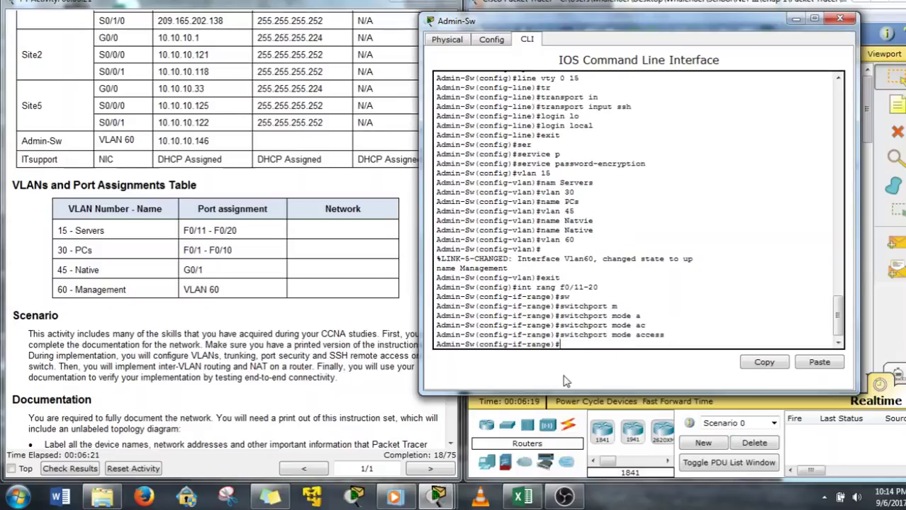
Assign ports F0/11–F0/20 to access VLAN 15
type("sw")
key("Tab")
type("a")
key("Tab")
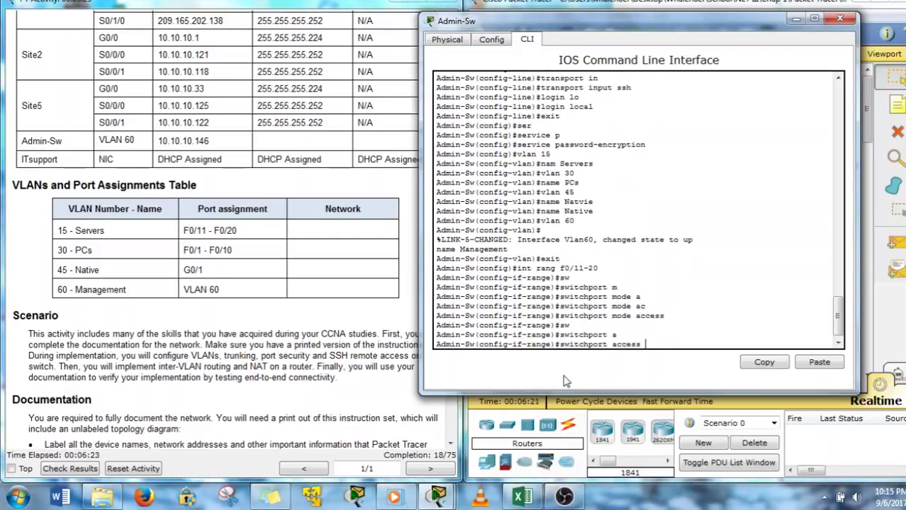
type("v")
key("Tab")
type("15")
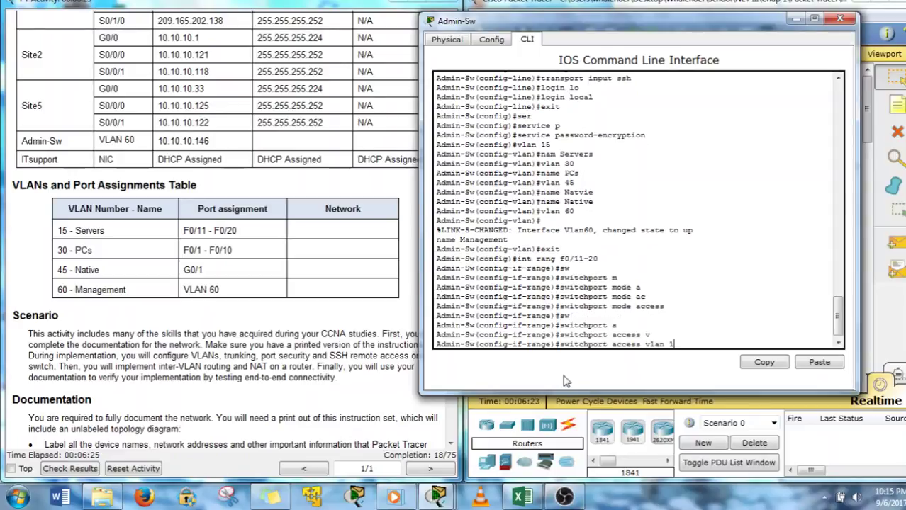
key("Return")
Make ports F0/1–F0/10 access ports in VLAN 30
key("Up")
key("Up")
key("Up")
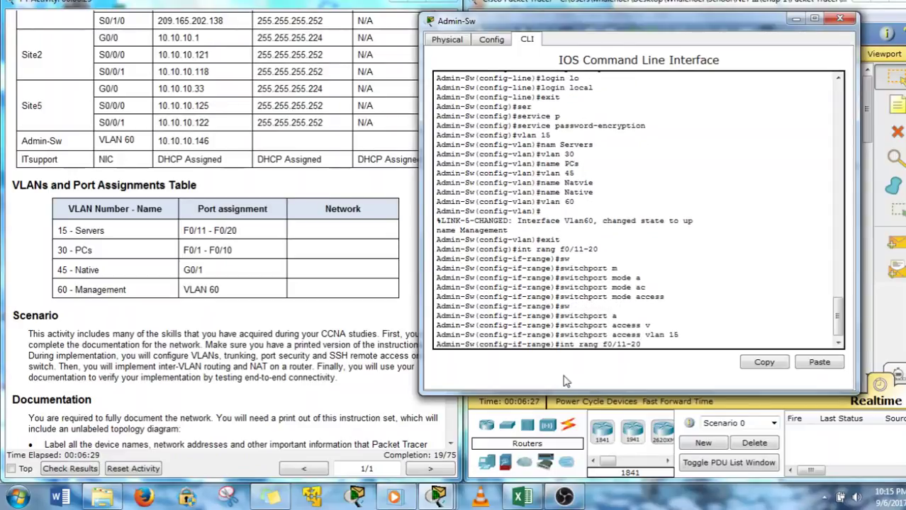
key("BackSpace")
key("BackSpace")
key("BackSpace")
key("BackSpace")
type("-")
key("Return")
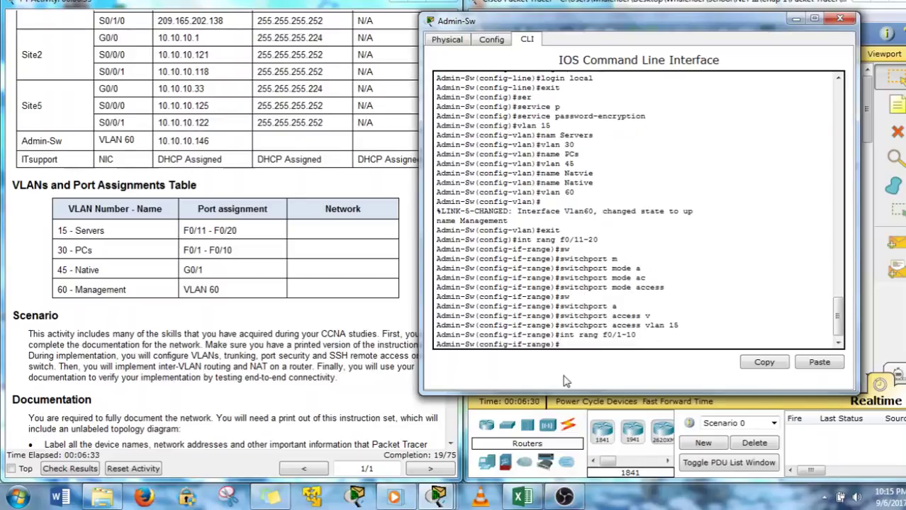
key("Up")
key("Up")
key("Up")
key("Return")
key("Up")
key("Up")
key("Up")
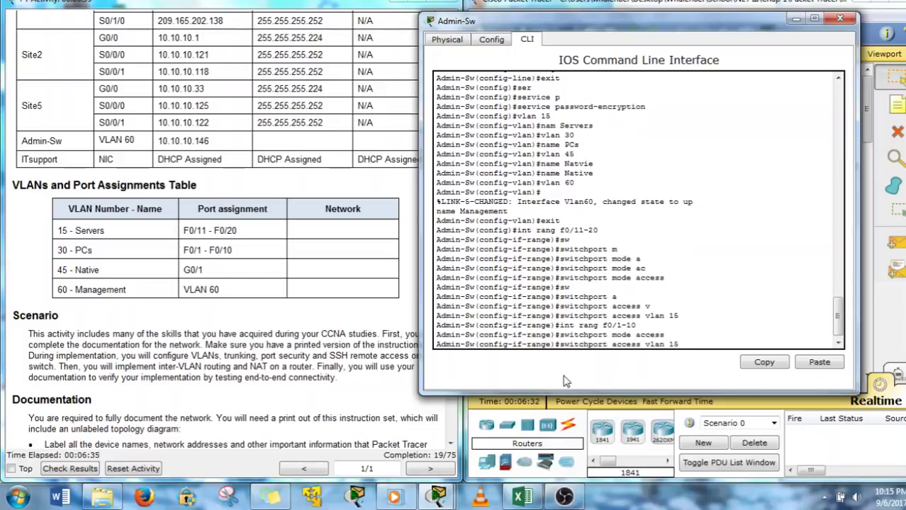
key("BackSpace")
key("BackSpace")
type("30")
key("Return")
key("Up")
key("Up")
key("Up")
key("BackSpace")
key("BackSpace")
key("BackSpace")
key("BackSpace")
key("BackSpace")
key("BackSpace")
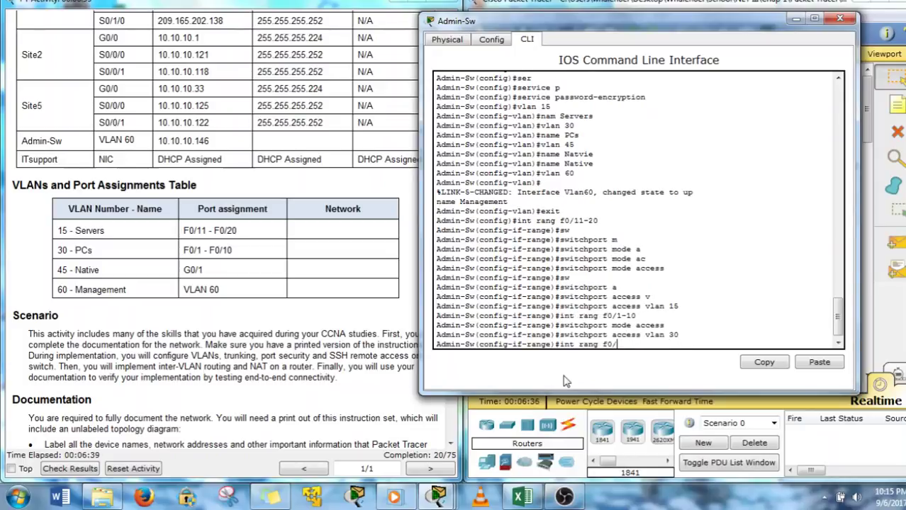
Put interface G0/1 into switchport mode trunk
type("g0/1")
key("Return")
key("Up")
key("Up")
key("Up")
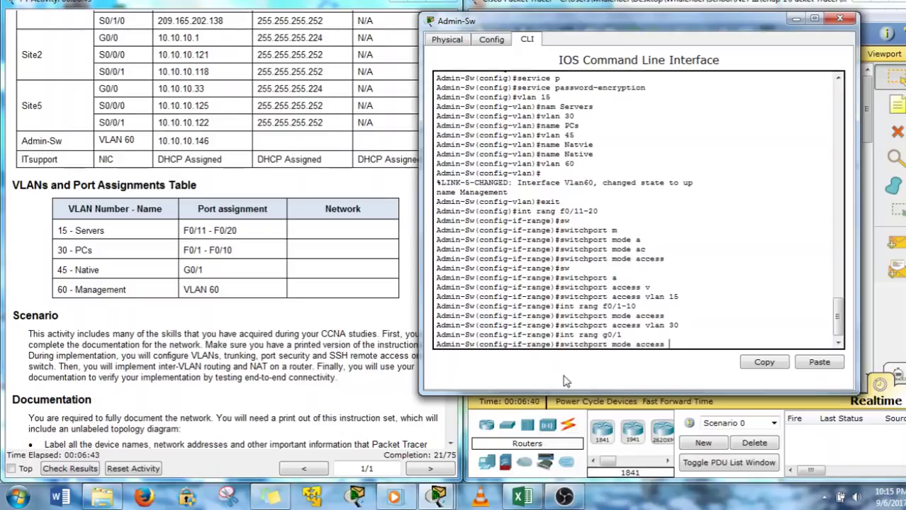
key("BackSpace")
key("BackSpace")
key("BackSpace")
key("BackSpace")
key("BackSpace")
key("BackSpace")
type("tr")
key("Tab")
key("Return")
Set native VLAN 45 on the G0/1 trunk, then scroll the instructions to Implementation
type("sw")
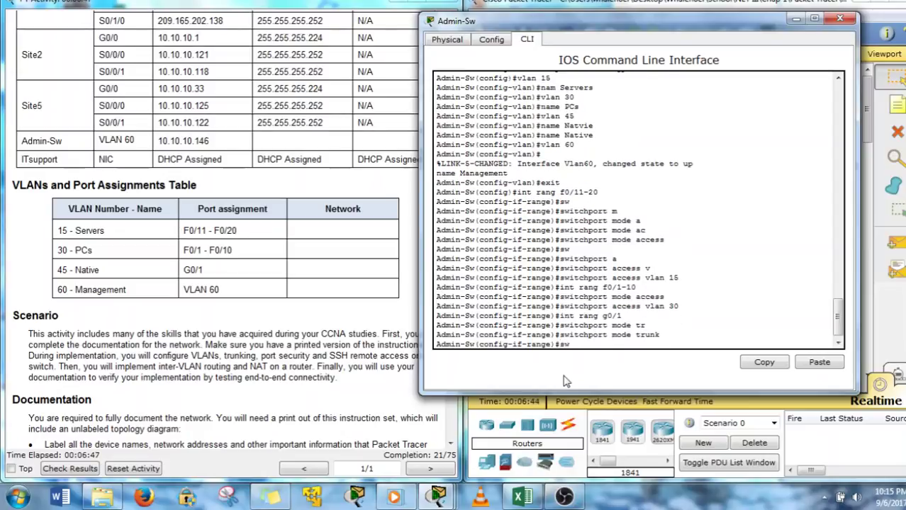
key("Tab")
type("tr")
key("Tab")
type("v")
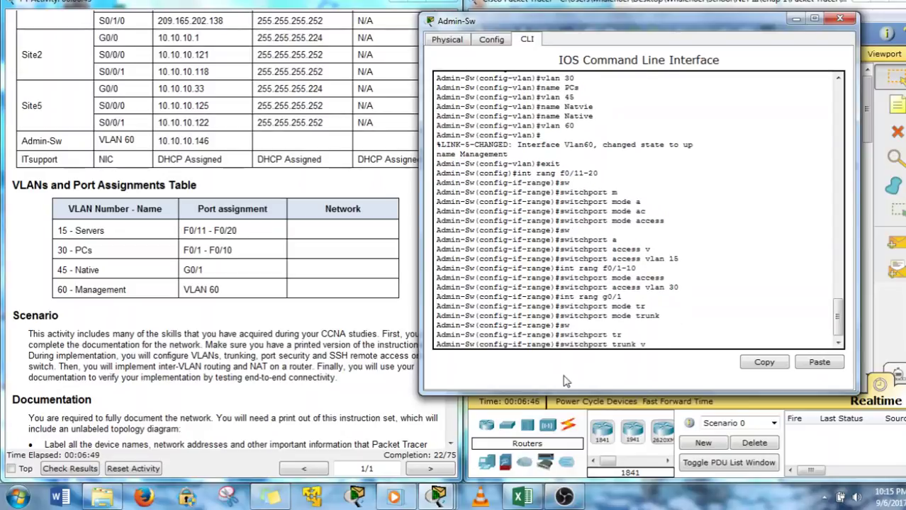
key("BackSpace")
type("n")
key("Tab")
type("v")
key("Tab")
type("4")
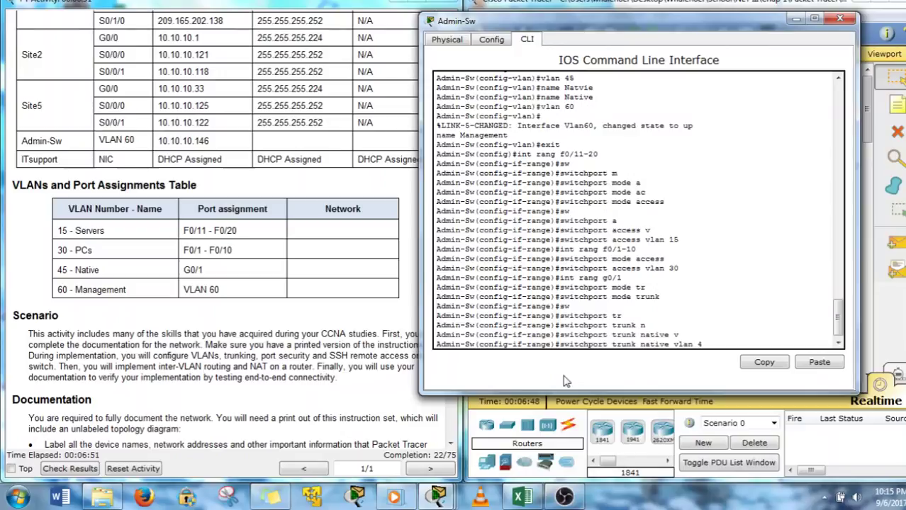
type("5")
key("Return")
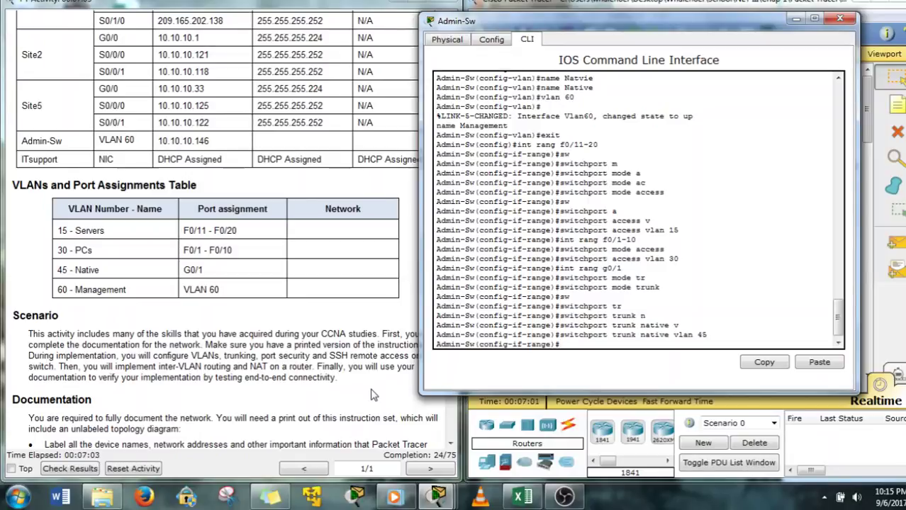
left_click(339, 370)
scroll(339, 369, "down", 3)
scroll(339, 370, "down", 12)
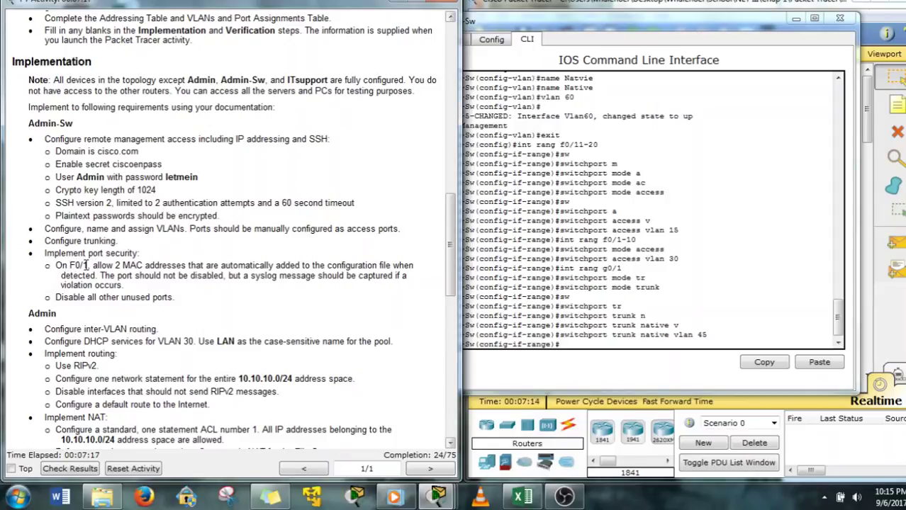
Enable port security on F0/1 with a maximum of 2 MAC addresses
left_click(626, 338)
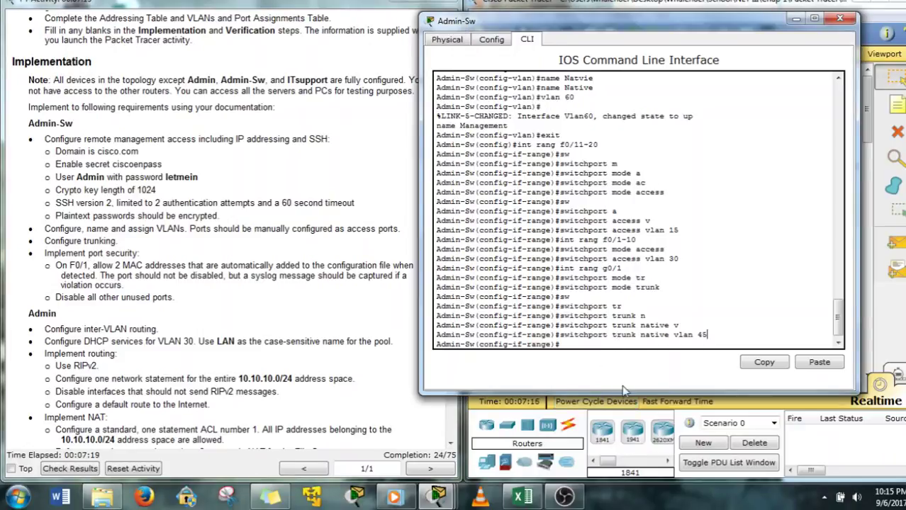
type("int rang g")
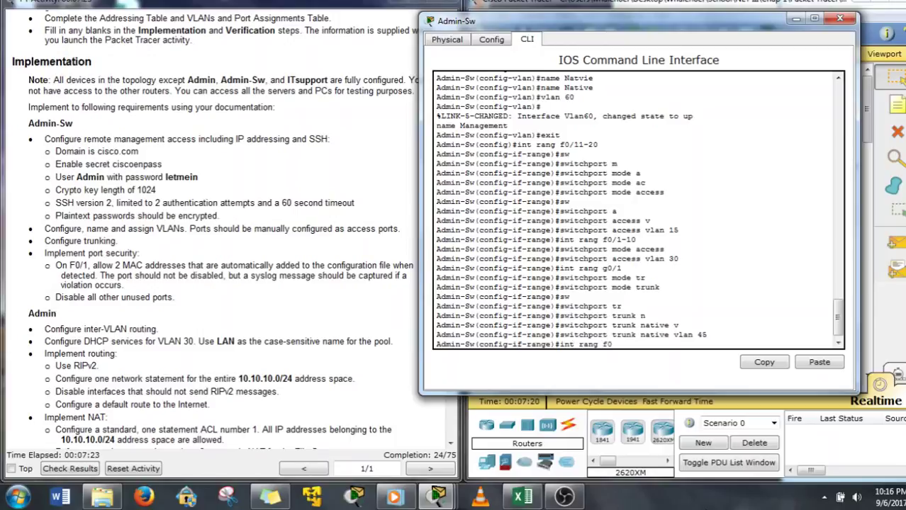
type("/1")
key("Return")
type("sw")
key("Tab")
type("p")
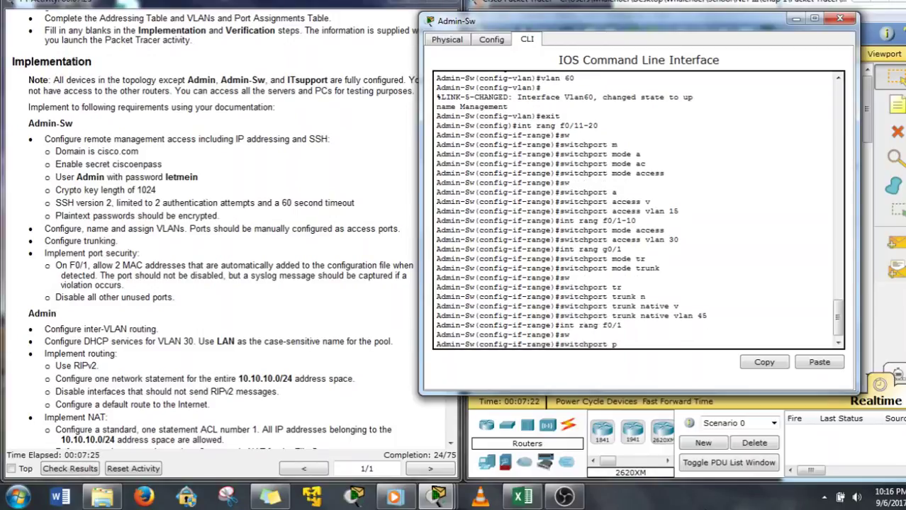
key("Tab")
type("o")
key("Tab")
key("Tab")
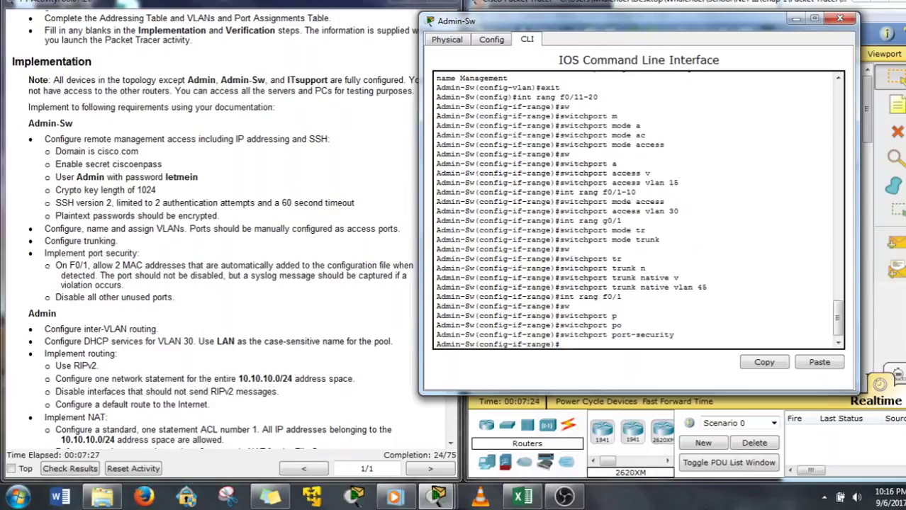
type("m")
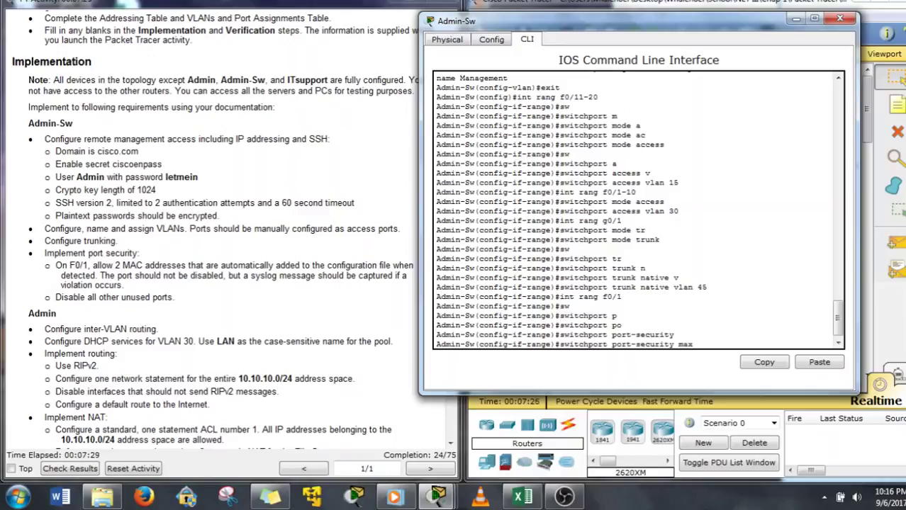
type("ax")
key("Return")
Enable sticky MAC learning and restrict violation mode on F0/1
key("Up")
key("BackSpace")
key("BackSpace")
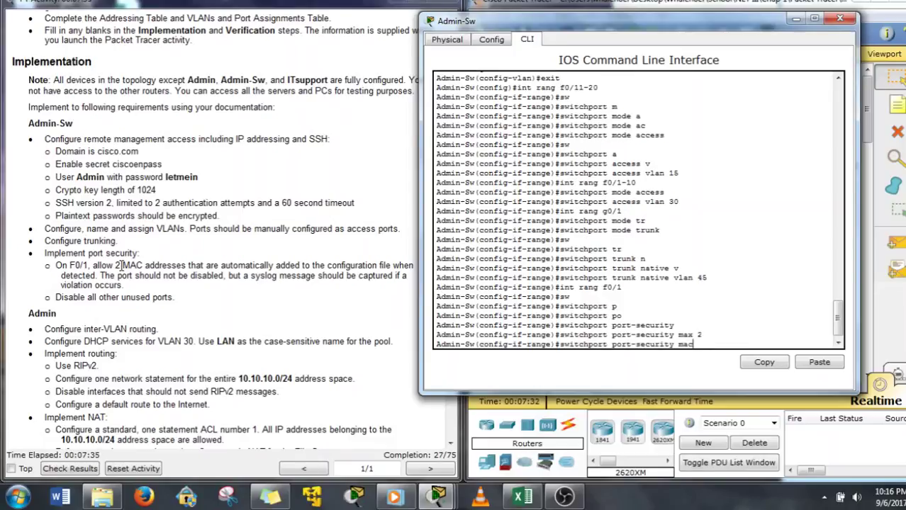
key("Tab")
type("s")
key("Tab")
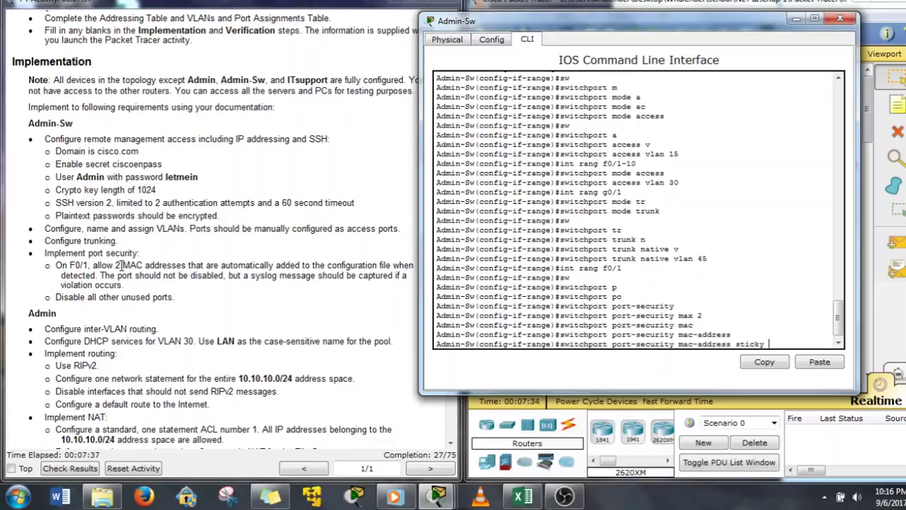
key("Return")
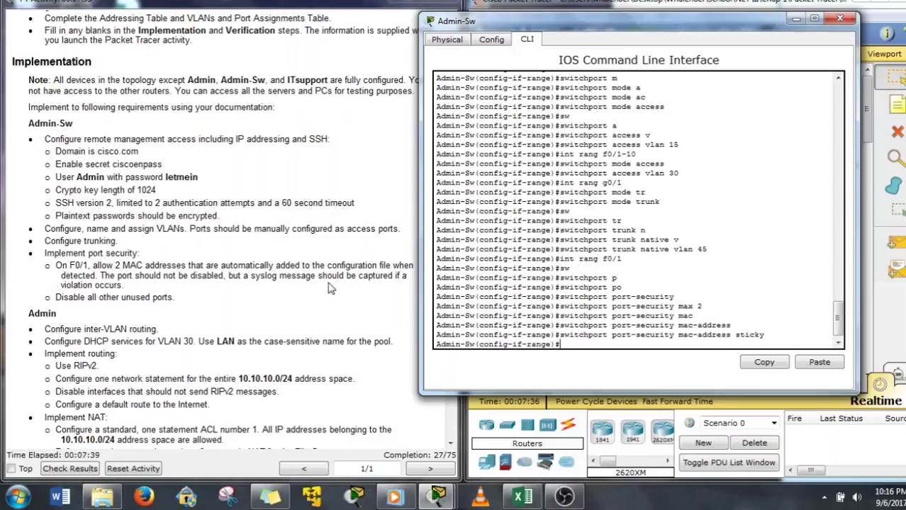
type("sw")
key("Tab")
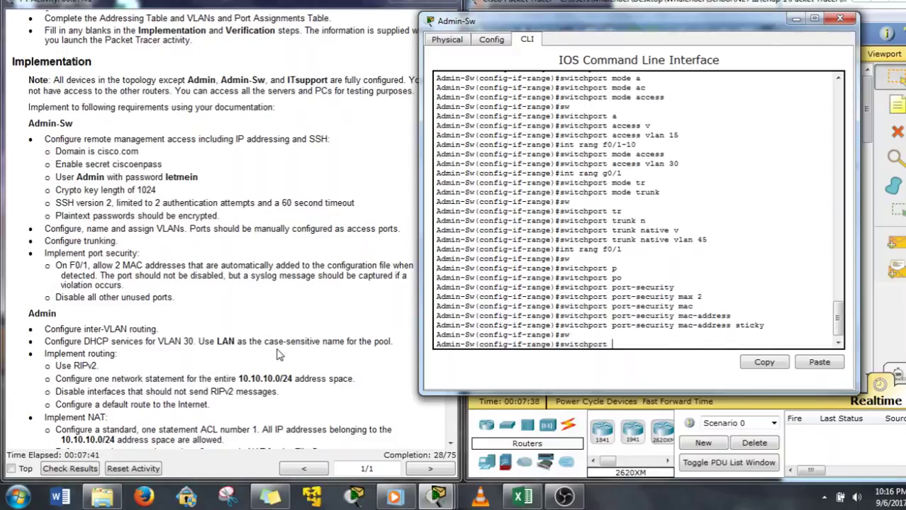
type("po")
key("Tab")
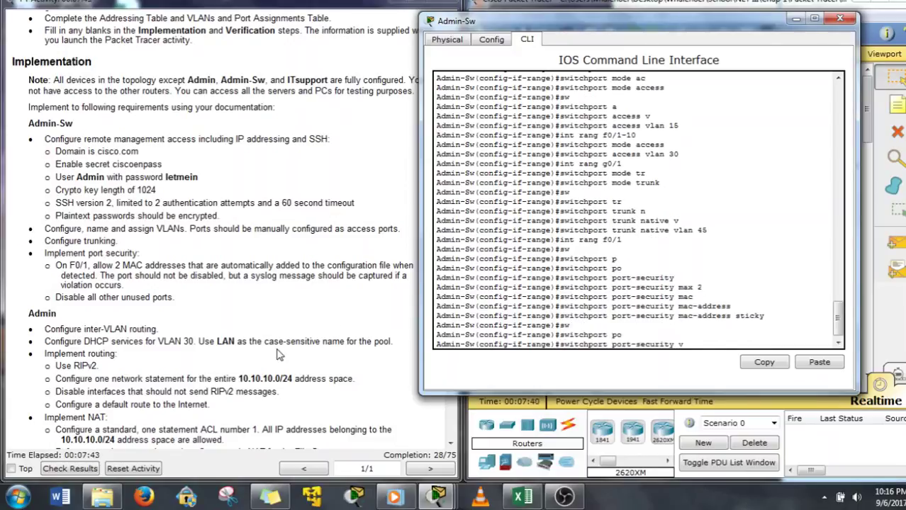
type("v")
key("Tab")
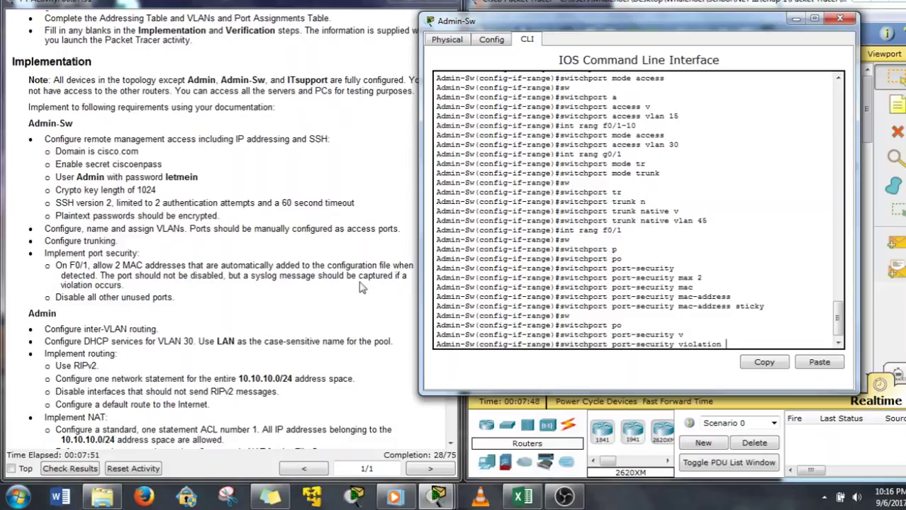
type("r")
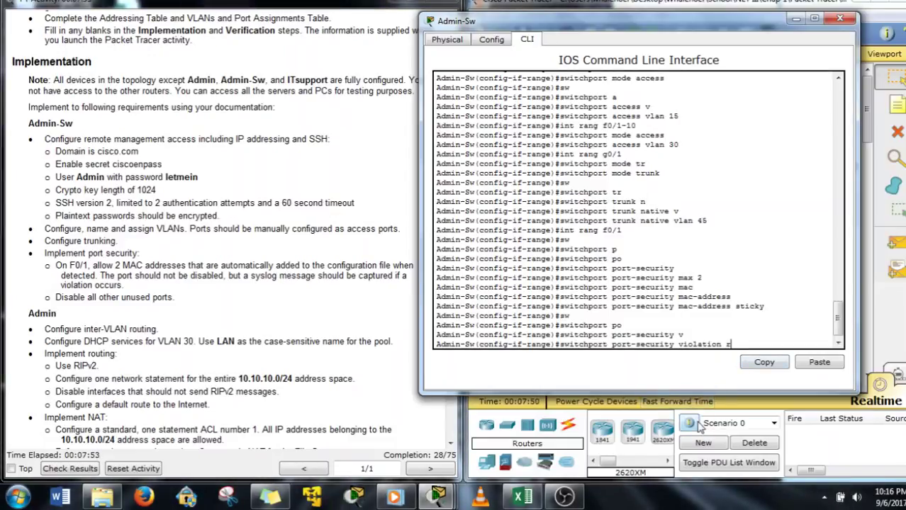
type("e")
key("Tab")
key("Return")
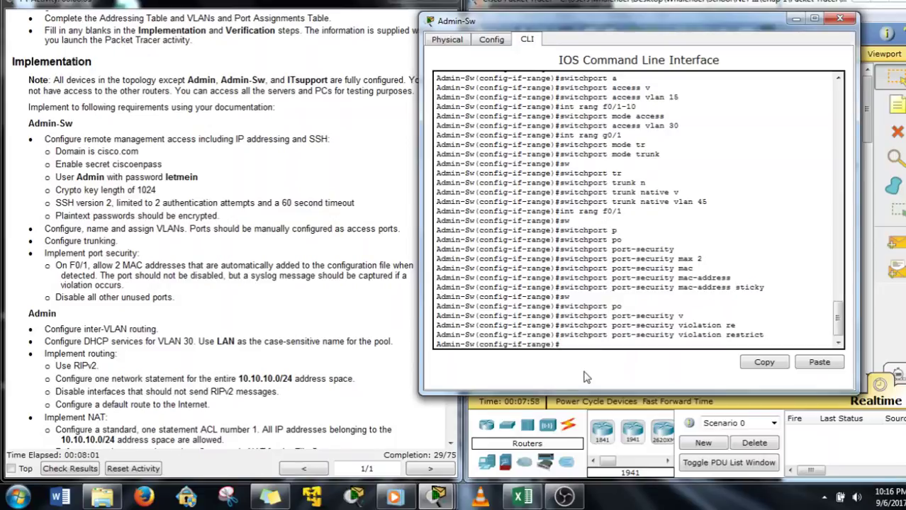
Shut down the unused ports F0/21–24 and G0/2
type("int range f0/21-24")
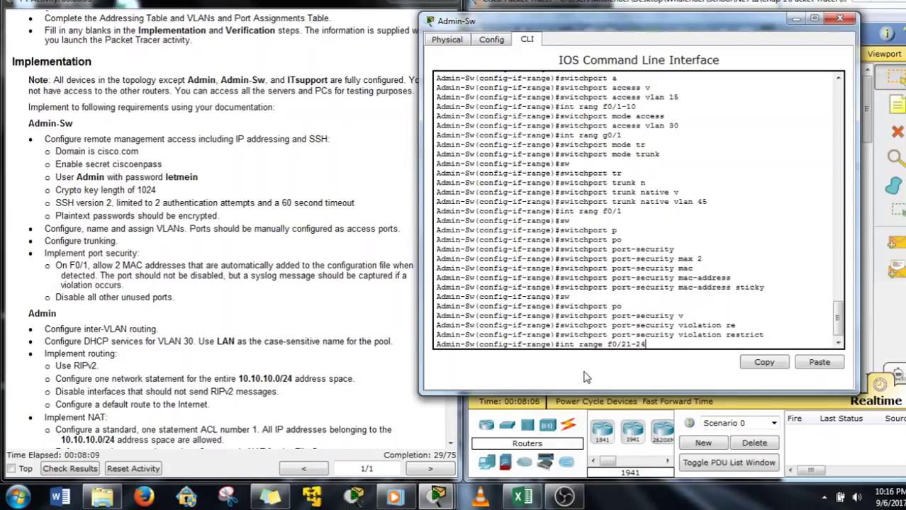
type(", g0/2")
key("Return")
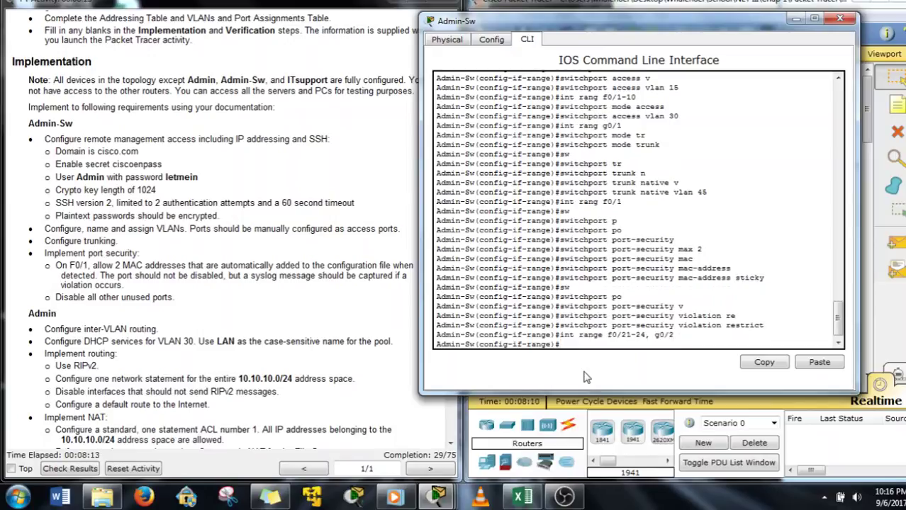
type("shut d")
key("Tab")
key("Return")
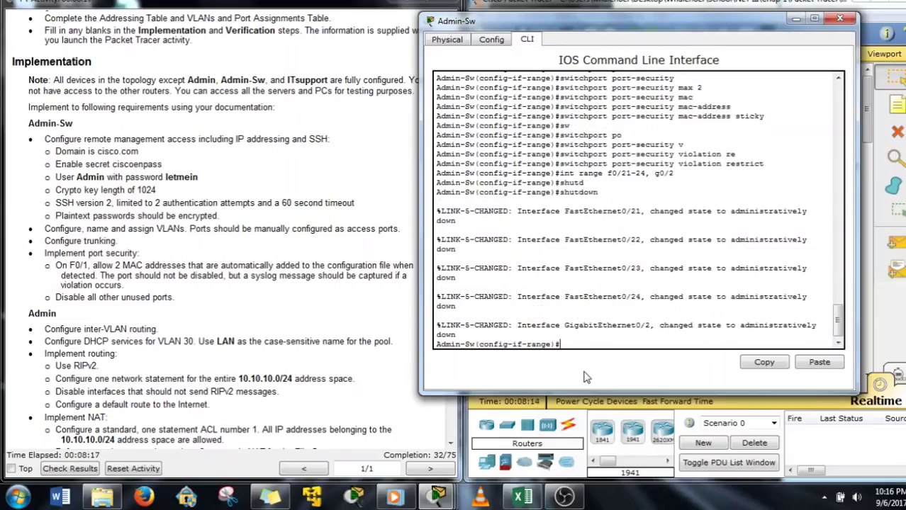
left_click(193, 363)
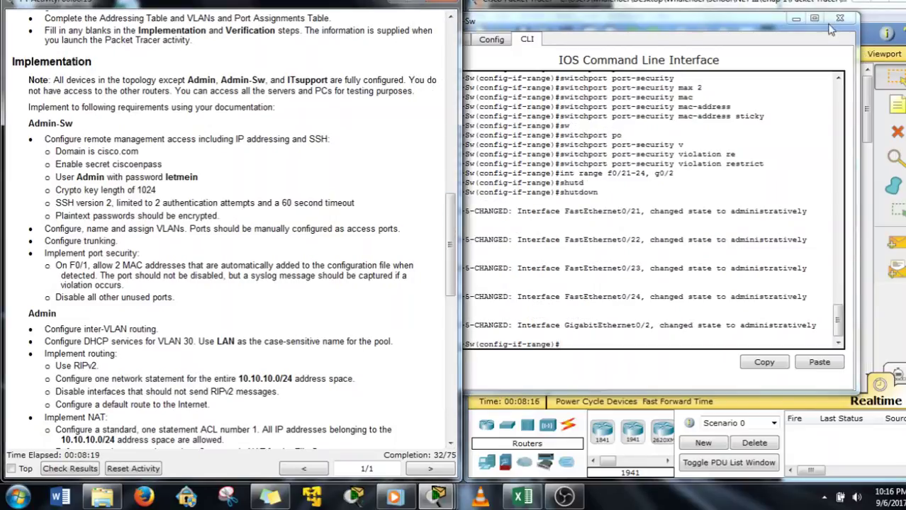
Open the Admin router's CLI and enter global configuration mode
left_click(839, 18)
left_click(638, 204)
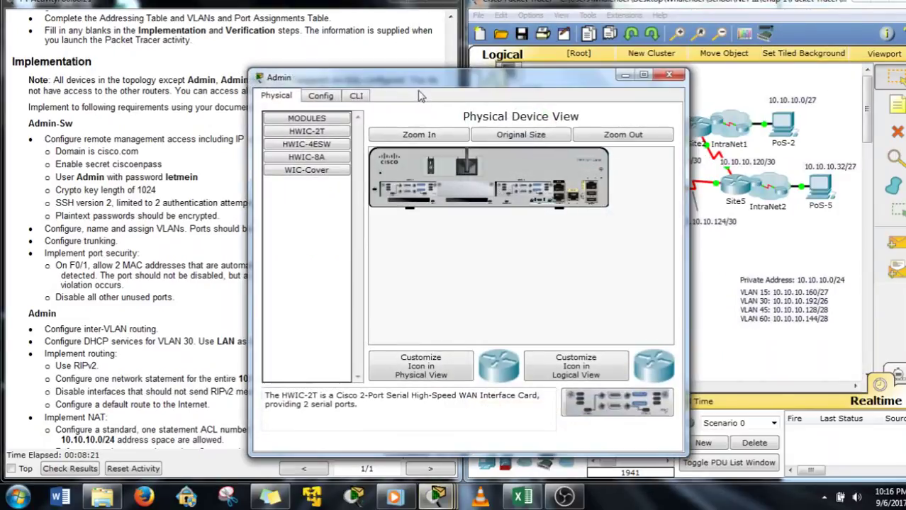
left_click_drag(422, 78, 582, 14)
left_click(521, 53)
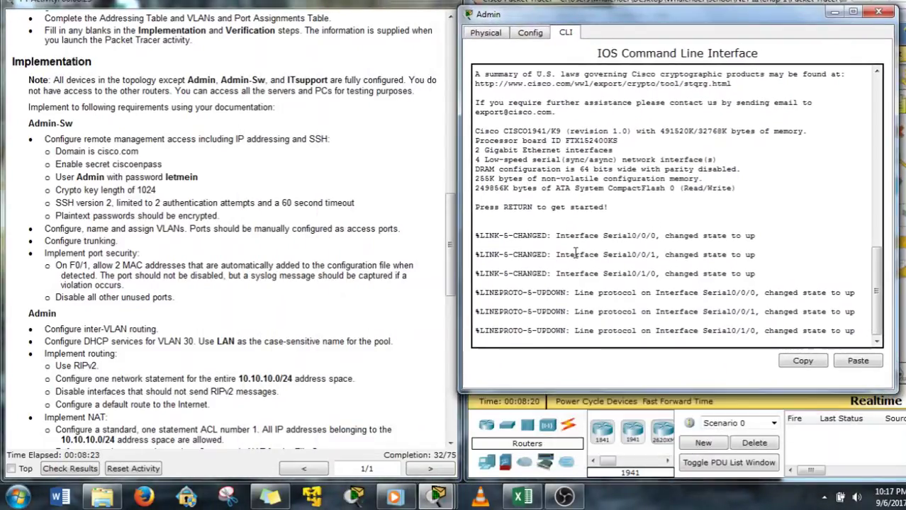
key("Return")
type("en")
key("Return")
type("cof ")
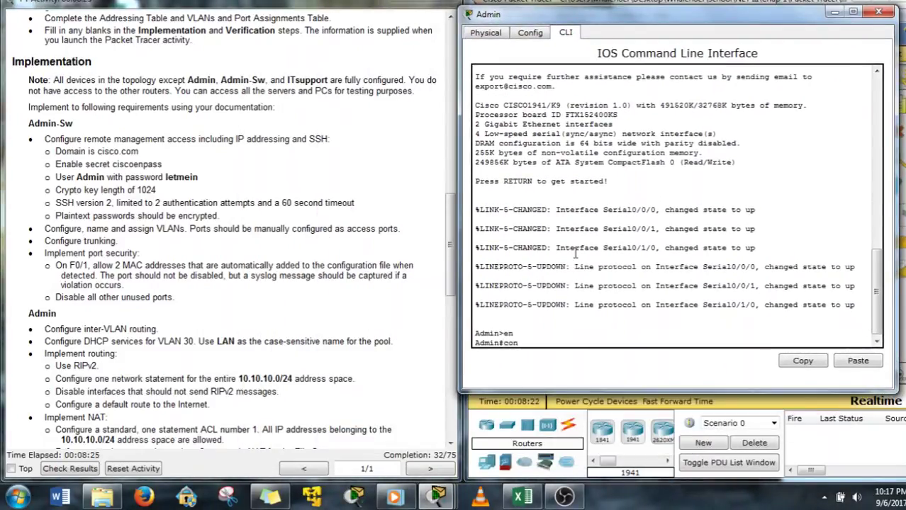
type("f t")
key("Return")
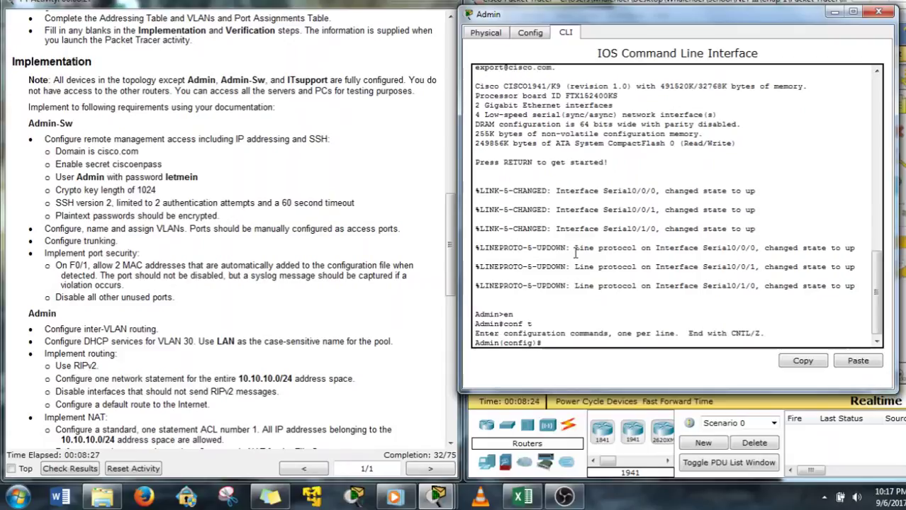
Find the Admin subinterface addresses in the activity's addressing table
left_click(126, 328)
scroll(125, 328, "down", 3)
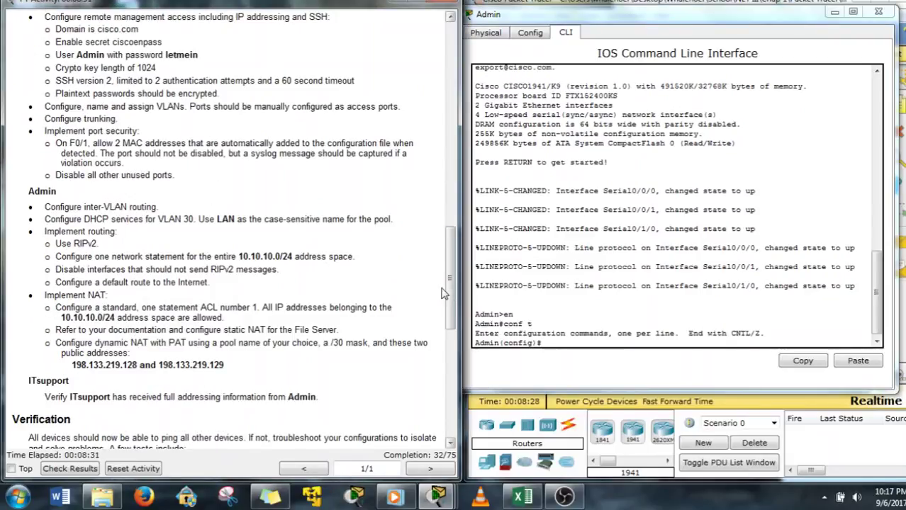
left_click_drag(447, 291, 454, 108)
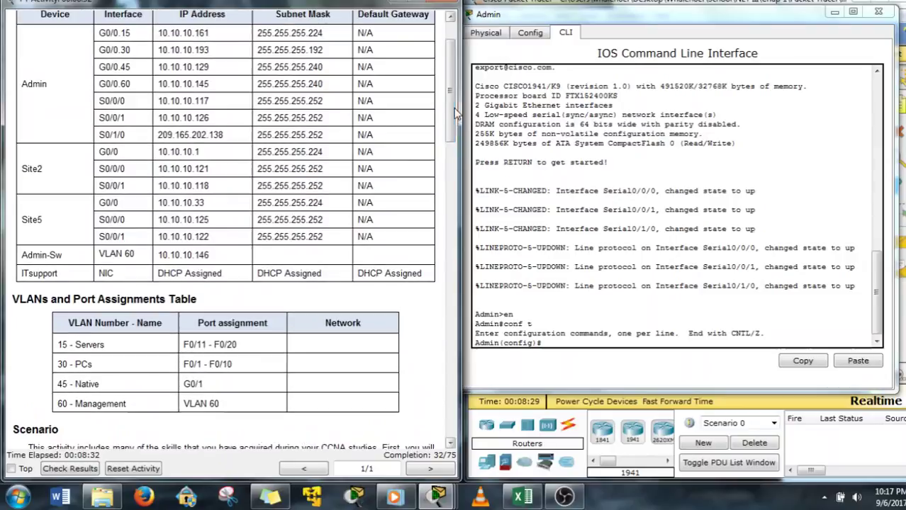
left_click_drag(89, 41, 241, 84)
left_click(95, 37)
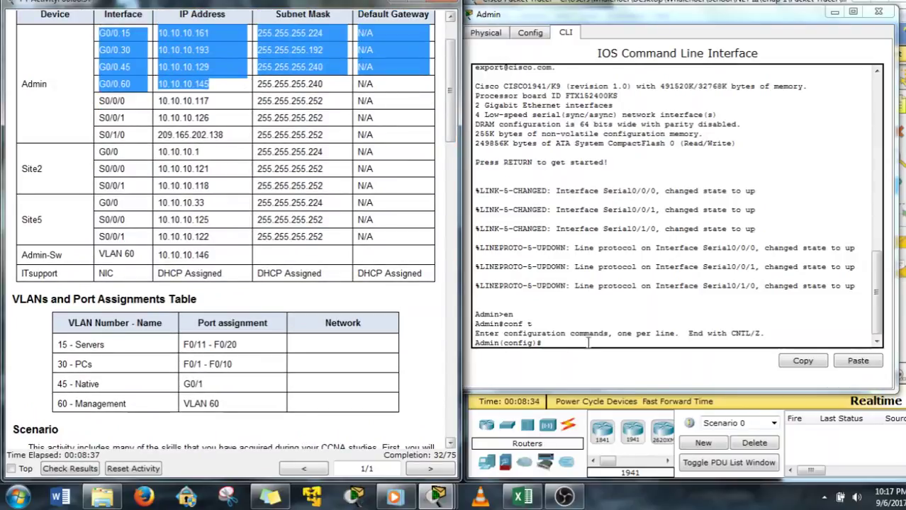
Create subinterface G0/0.15 with dot1Q encapsulation for VLAN 15
left_click(580, 357)
type("int ")
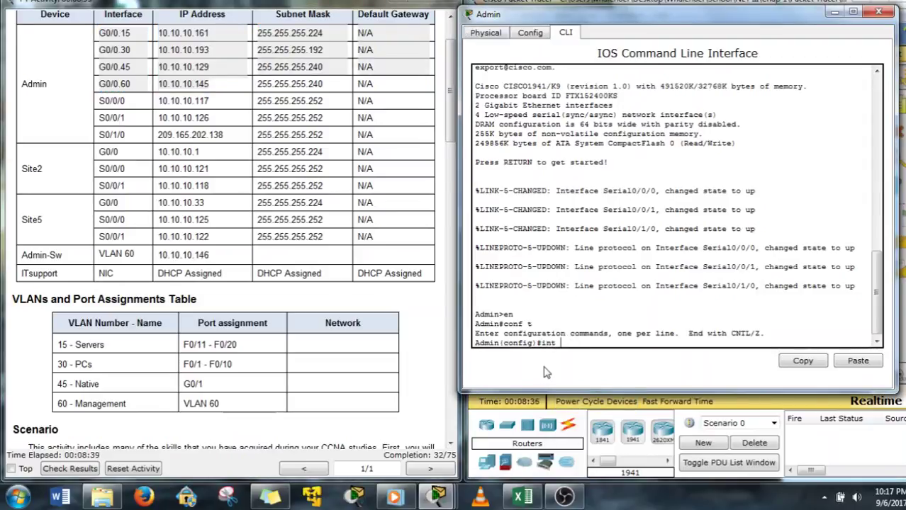
type("g0/05")
key("Return")
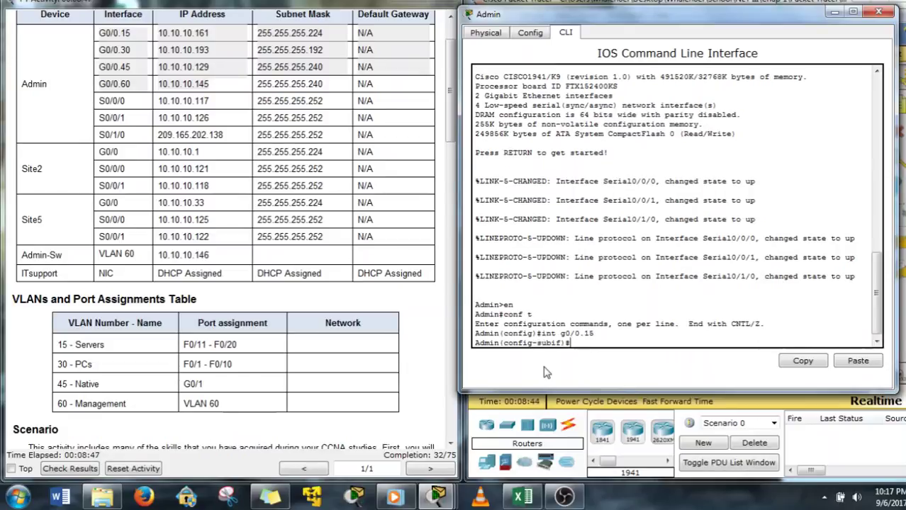
type("en")
key("Tab")
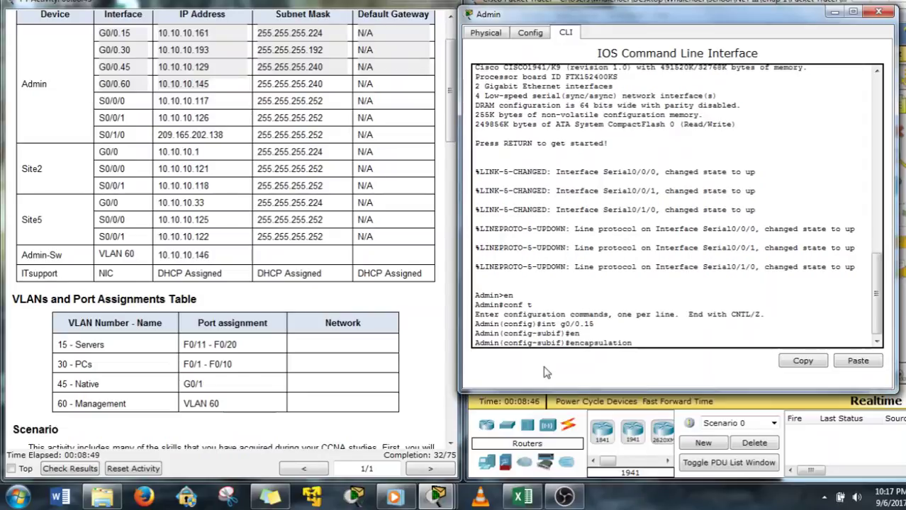
type("d")
key("Tab")
type("15")
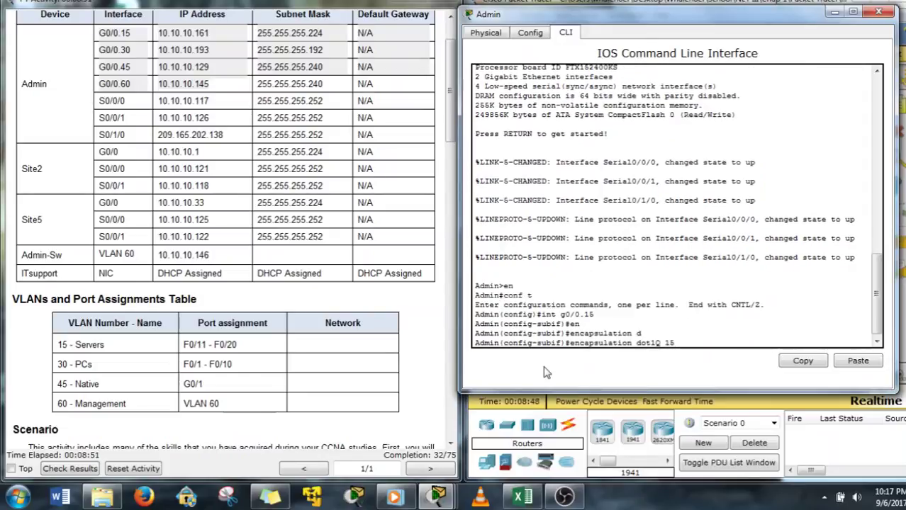
key("Return")
Address G0/0.15 as 10.10.10.161 255.255.255.224
type("int g0/0.15")
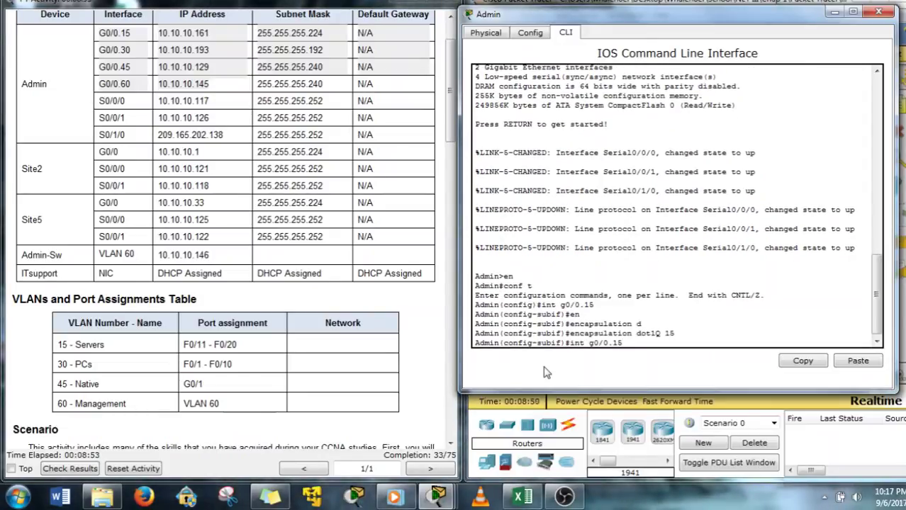
key("BackSpace")
key("BackSpace")
key("BackSpace")
key("BackSpace")
key("BackSpace")
key("BackSpace")
key("BackSpace")
key("BackSpace")
key("BackSpace")
key("BackSpace")
key("BackSpace")
type("ip ad")
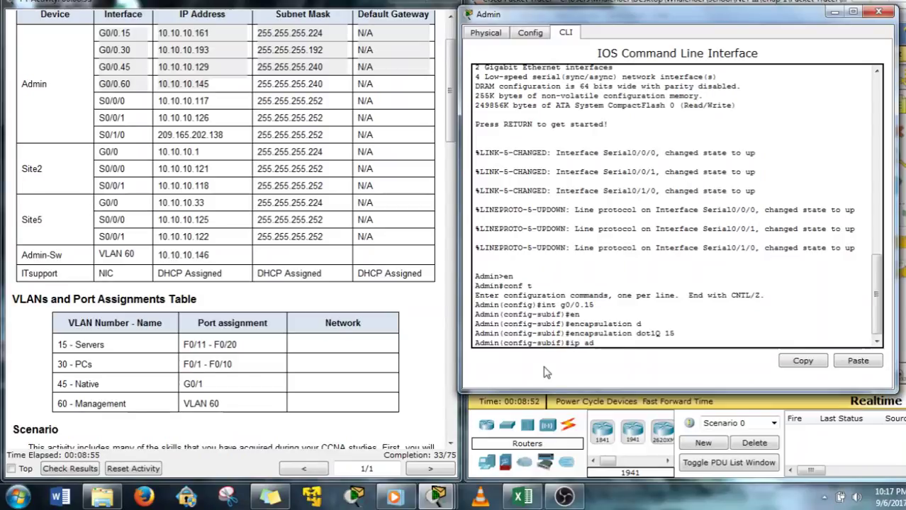
key("Tab")
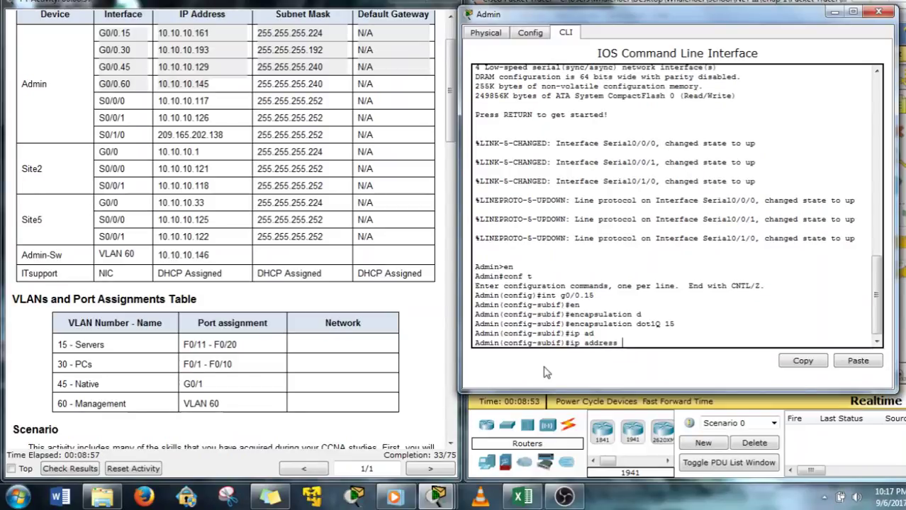
type("10.10.10.161 25")
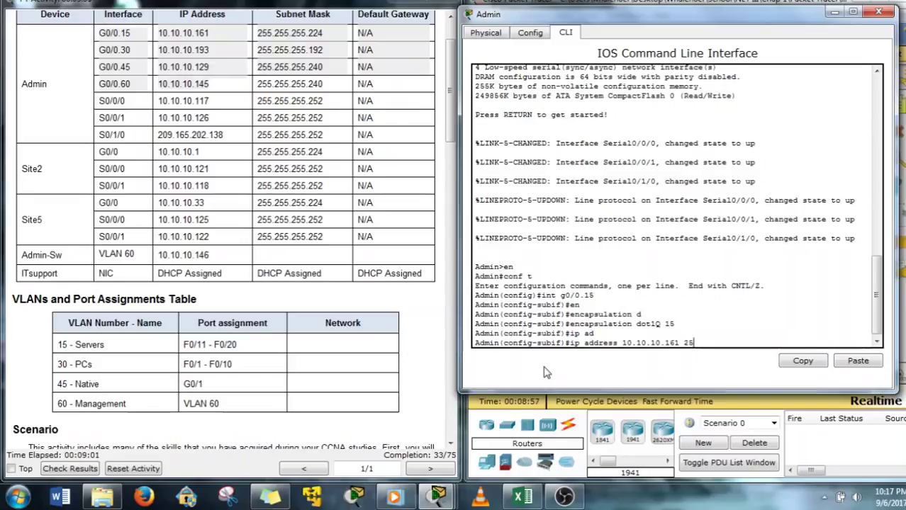
type("5.255.255.2")
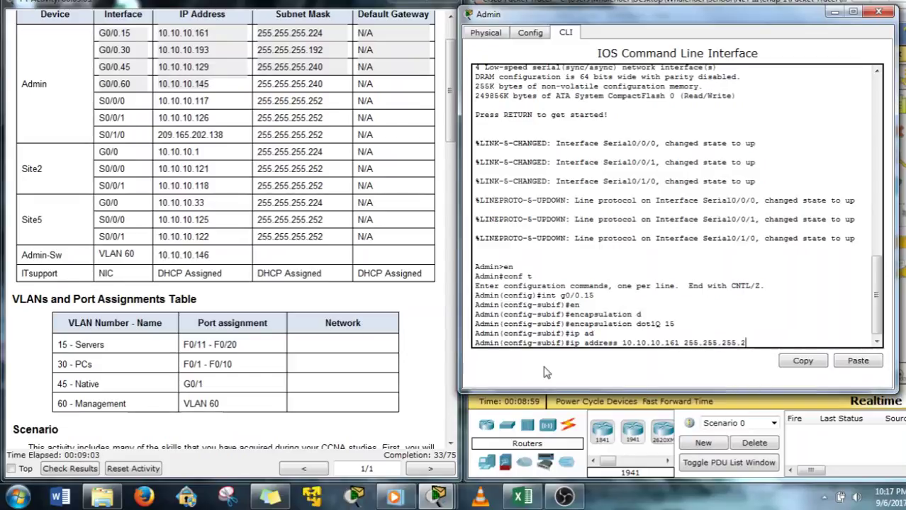
type("24")
key("Return")
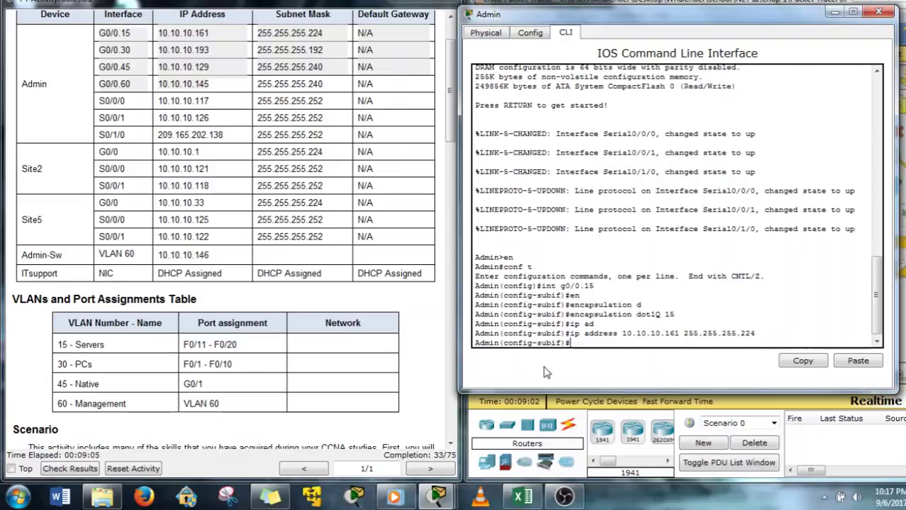
Configure G0/0.30 with dot1Q VLAN 30 and address 10.10.10.193 255.255.255.192
key("Up")
key("Up")
key("Up")
key("Up")
key("Up")
key("Up")
type("30")
key("Return")
key("Up")
key("Up")
key("Up")
key("Up")
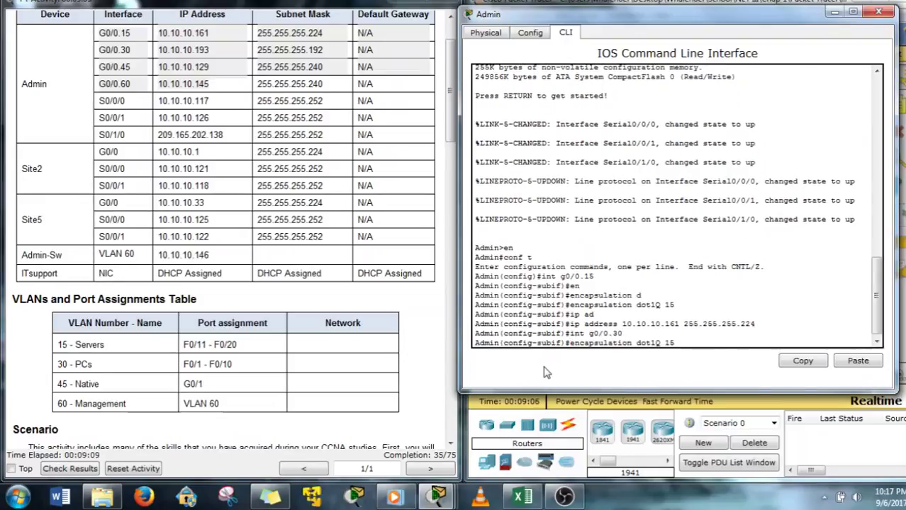
key("BackSpace")
type("30")
key("Return")
key("Up")
key("Up")
key("Up")
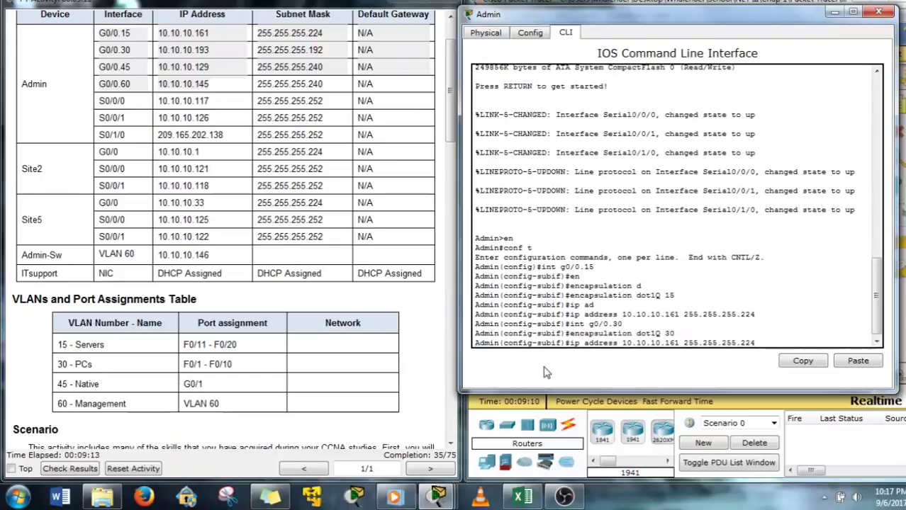
key("BackSpace")
key("BackSpace")
key("BackSpace")
type("192")
key("Left")
key("Left")
key("Left")
key("Left")
key("Left")
key("Left")
key("Left")
key("Left")
key("Left")
key("BackSpace")
key("BackSpace")
key("BackSpace")
type("193")
key("Return")
Configure G0/0.45 as native dot1Q VLAN 45 with address 10.10.10.129 255.255.255.240
type("int g0/0.")
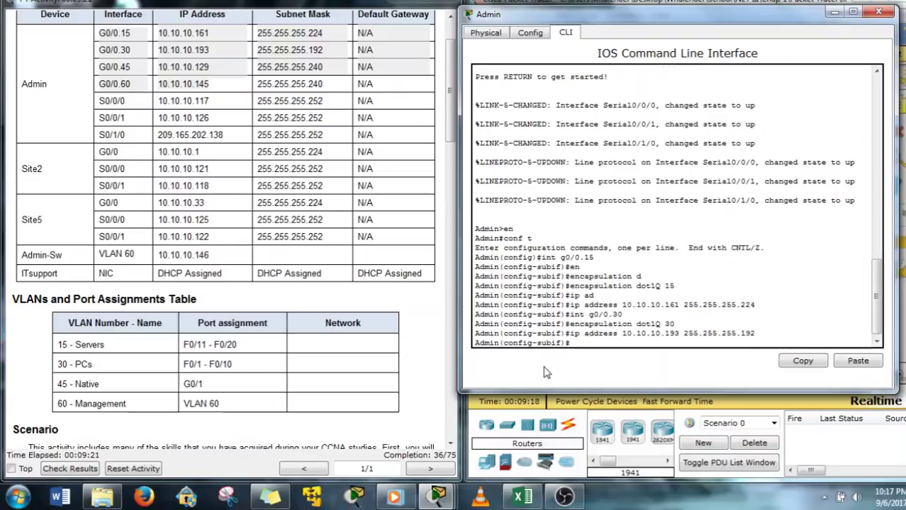
type("45")
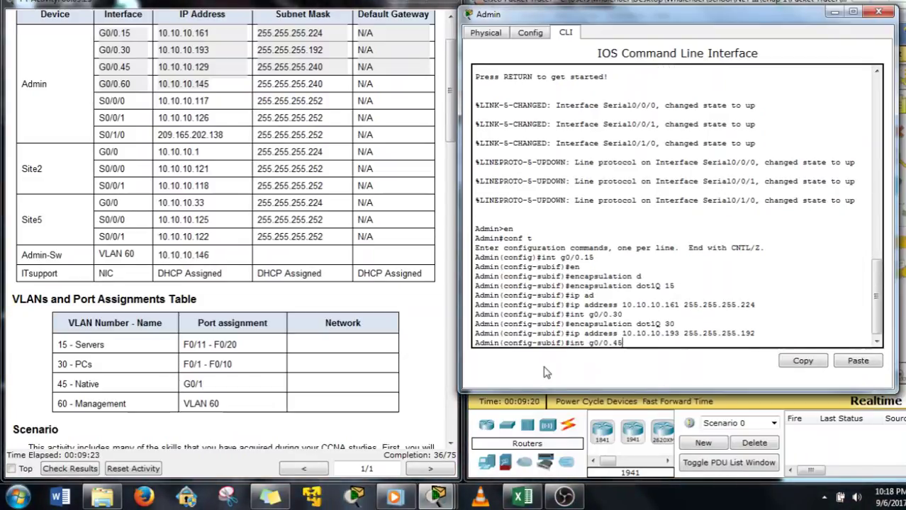
key("Return")
key("Up")
key("Up")
key("Up")
key("BackSpace")
key("BackSpace")
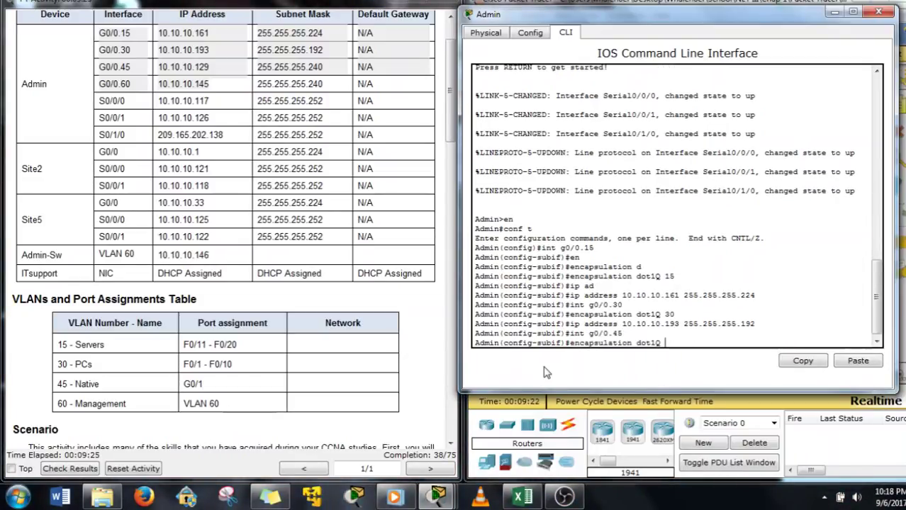
type("45 ")
type("n")
key("Tab")
key("Return")
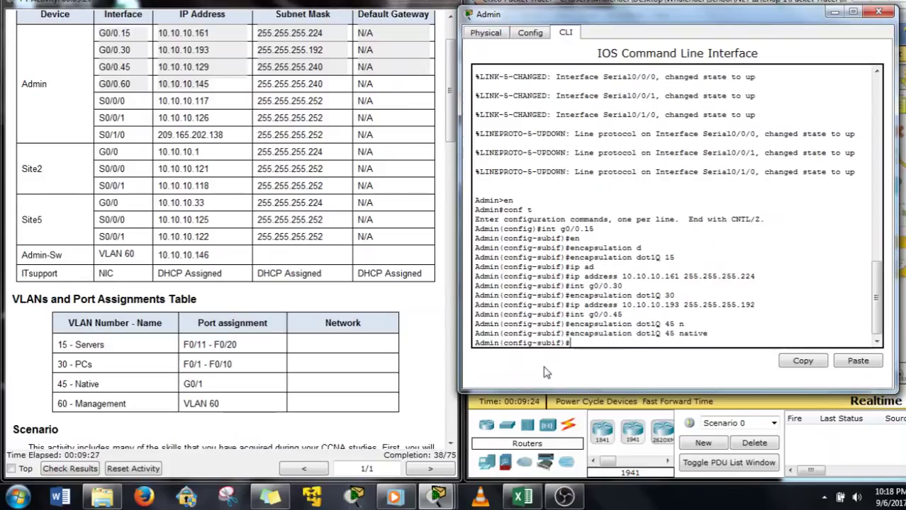
key("Up")
key("Up")
key("Up")
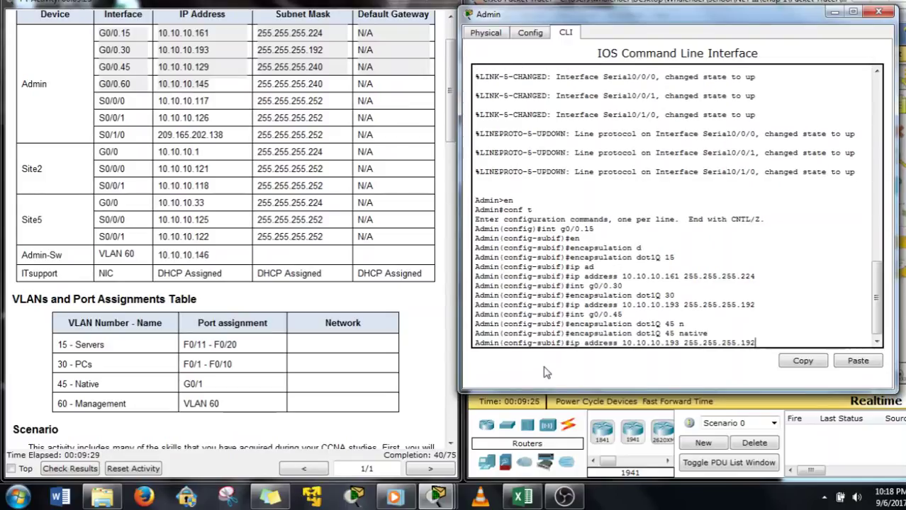
key("BackSpace")
key("BackSpace")
type("240")
key("Left")
key("Left")
key("Left")
key("Left")
key("Left")
key("Left")
key("Left")
key("Left")
key("Left")
key("Left")
key("Left")
key("BackSpace")
key("BackSpace")
key("BackSpace")
key("BackSpace")
type(".10.1")
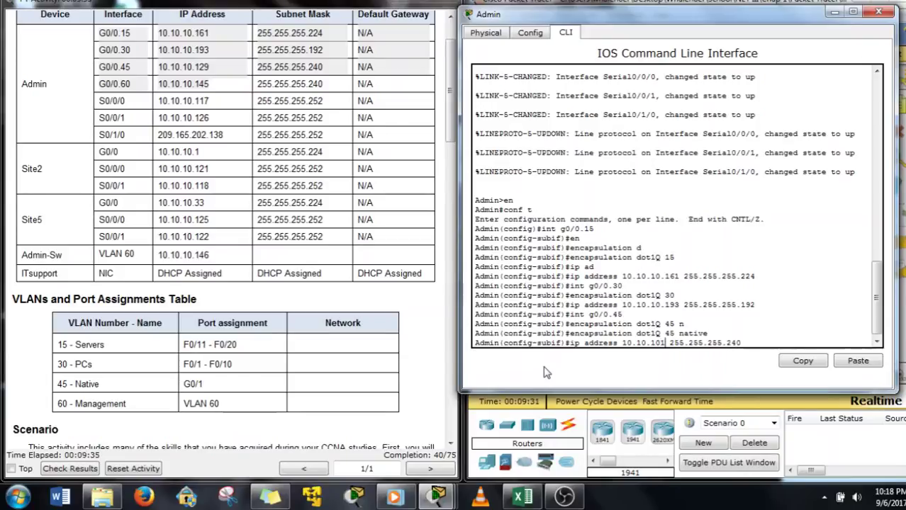
type("29 255")
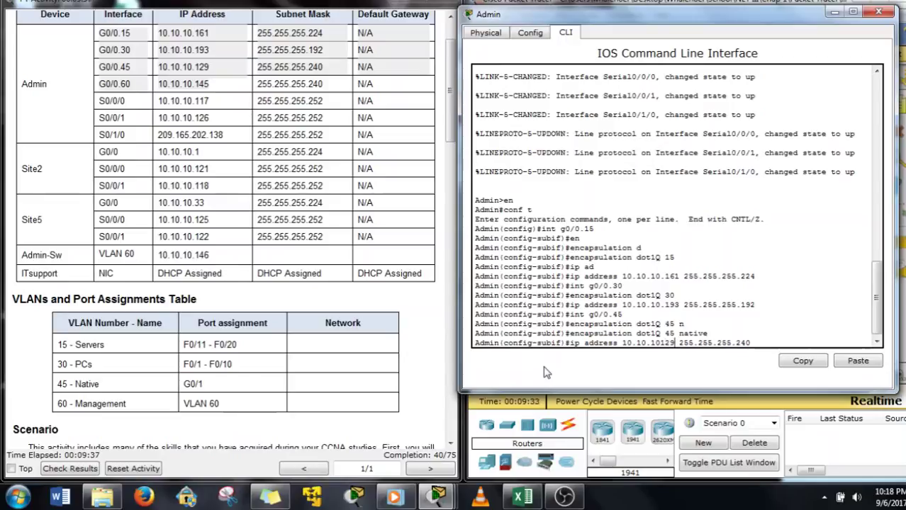
type(".")
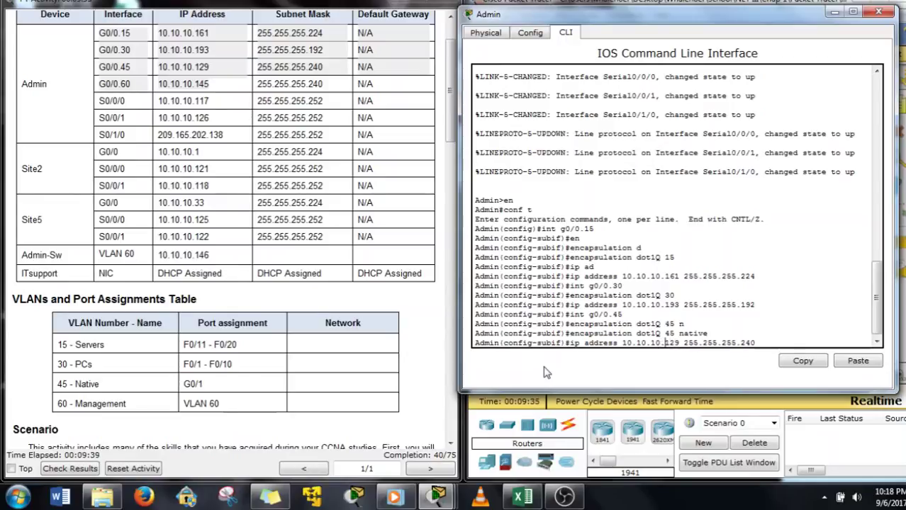
key("Return")
Configure G0/0.60 with dot1Q VLAN 60 and address 10.10.10.145
type("int g0/0.45")
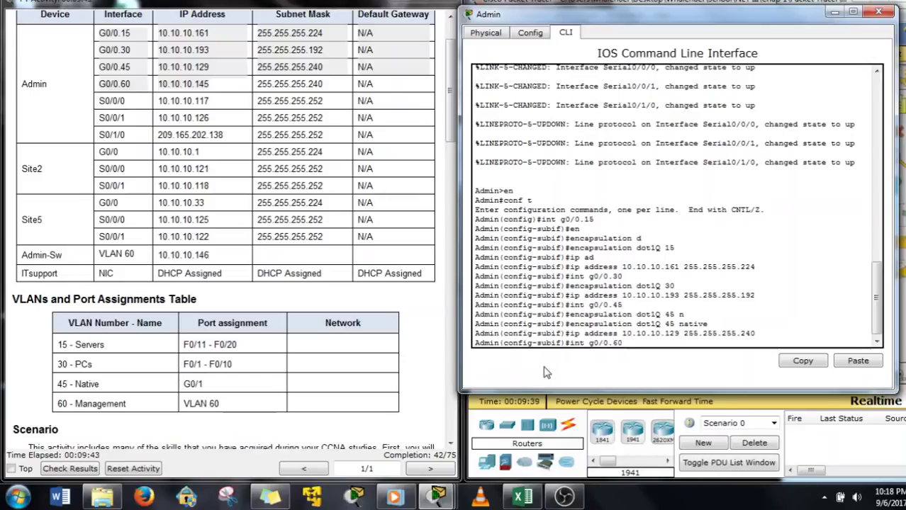
key("Return")
key("Up")
key("Up")
key("Up")
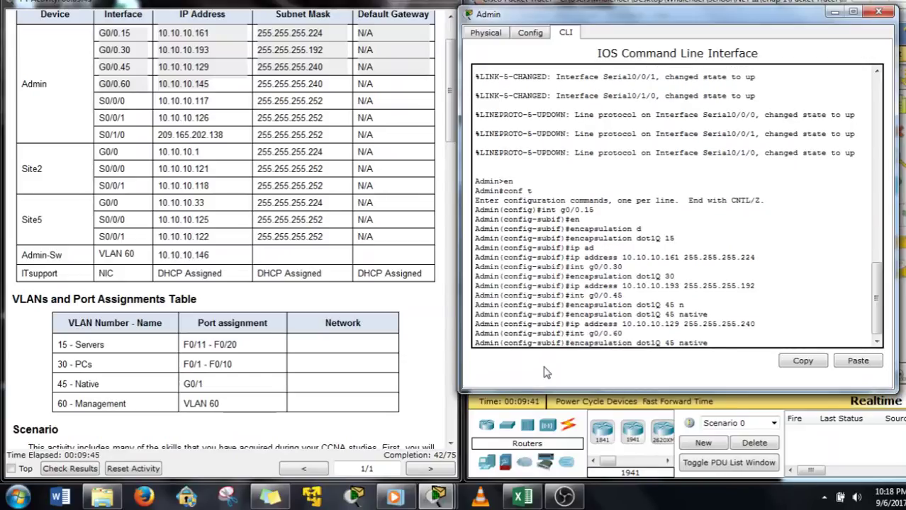
key("BackSpace")
key("BackSpace")
key("BackSpace")
key("BackSpace")
key("BackSpace")
key("BackSpace")
key("BackSpace")
key("BackSpace")
key("BackSpace")
type("60")
key("Return")
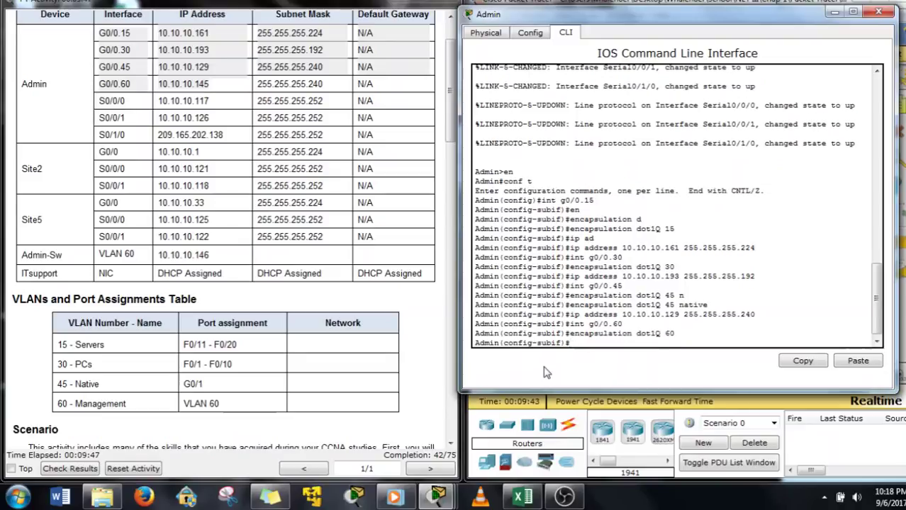
key("Up")
key("Up")
key("Up")
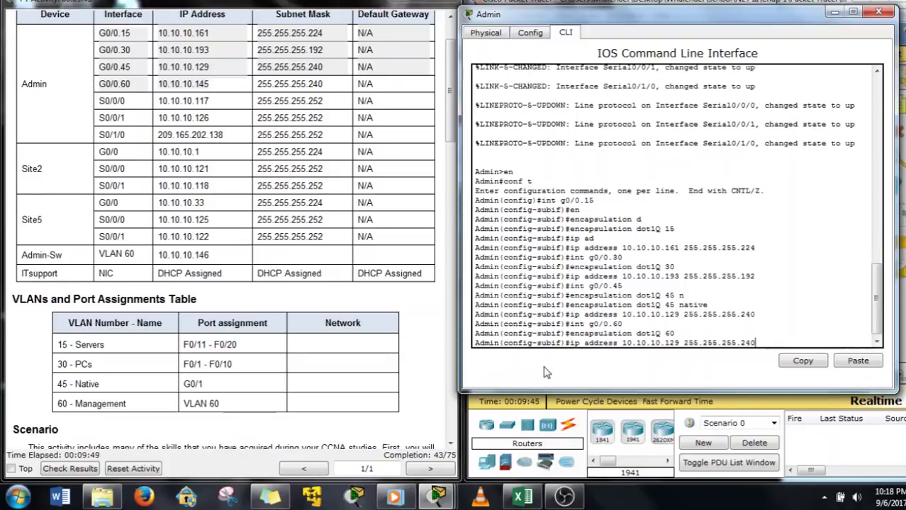
key("Left")
key("Left")
key("Left")
key("Left")
key("Left")
key("Left")
key("Left")
key("Left")
key("Left")
key("Left")
key("Left")
key("Delete")
key("BackSpace")
type("45")
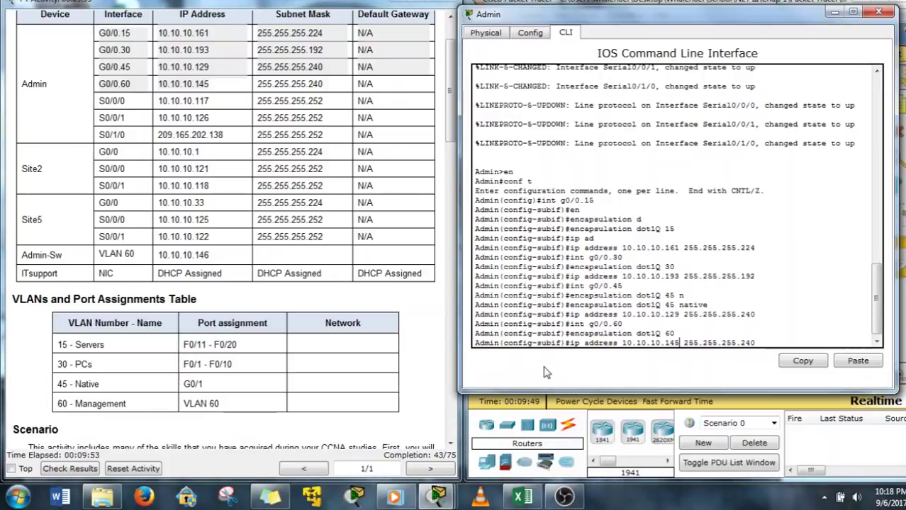
key("Return")
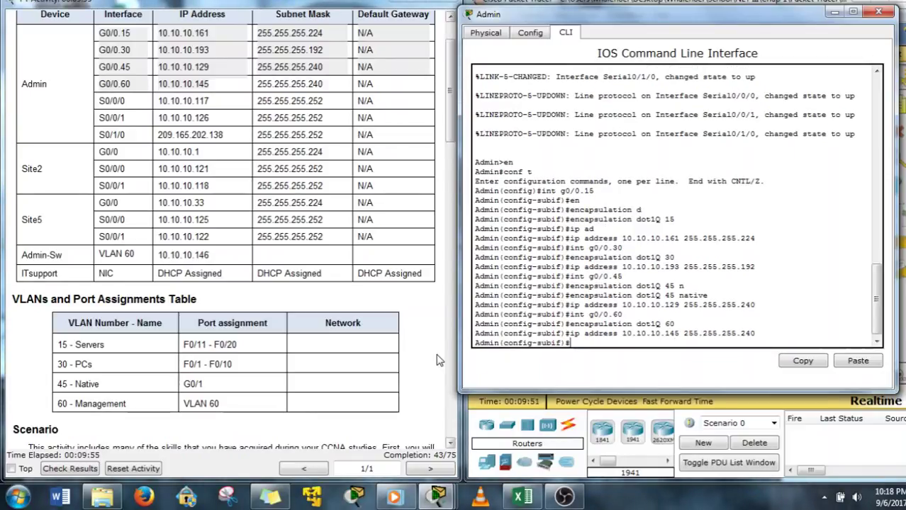
Bring up physical interface G0/0 with no shutdown
key("Up")
key("Up")
key("Up")
key("BackSpace")
key("BackSpace")
key("BackSpace")
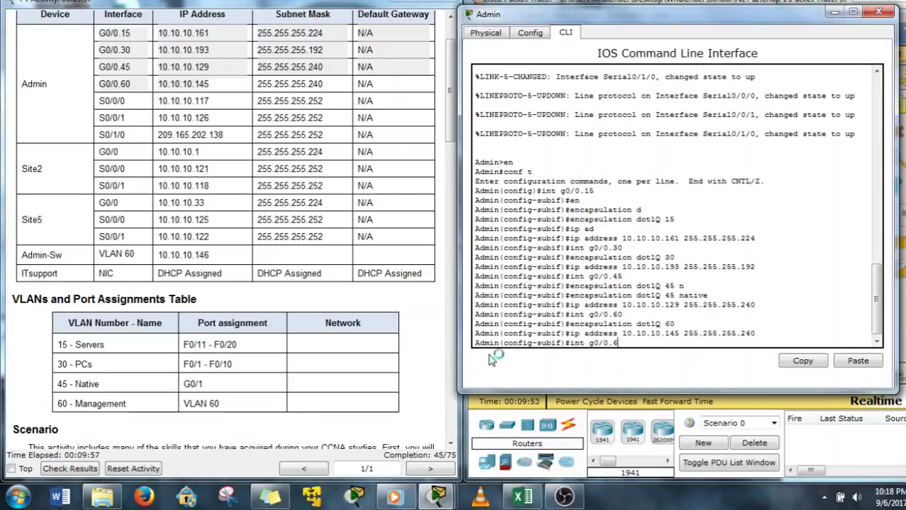
key("Return")
type("no shut")
key("Return")
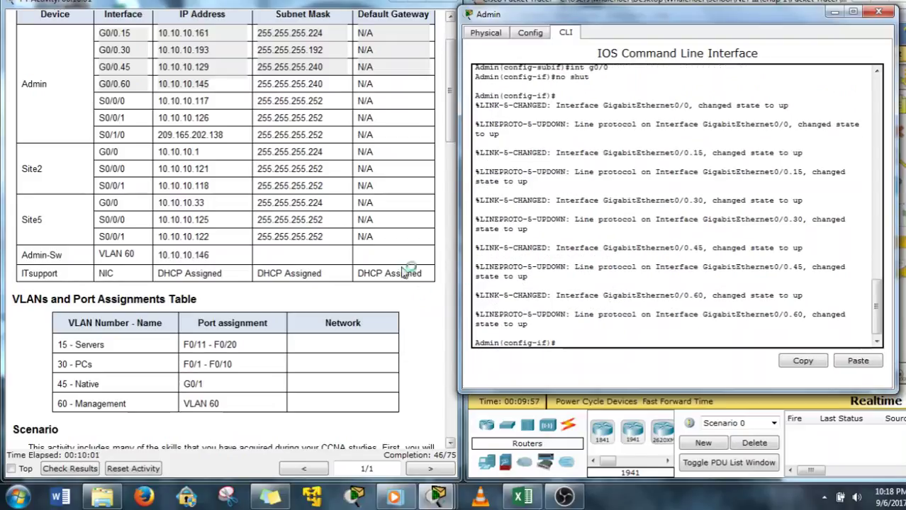
left_click(321, 290)
scroll(322, 294, "down", 2)
scroll(321, 294, "down", 15)
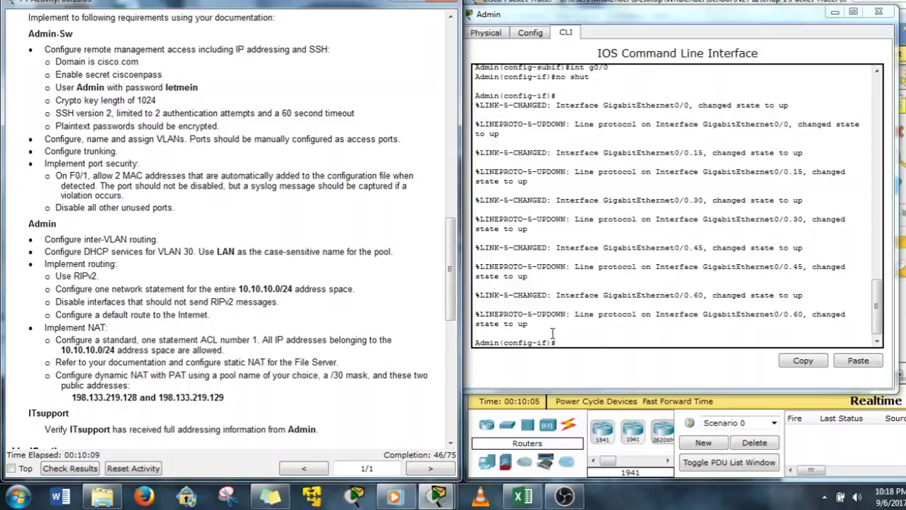
Exclude 10.10.10.193 from DHCP assignment on the Admin router
left_click(580, 342)
type("exit")
key("Return")
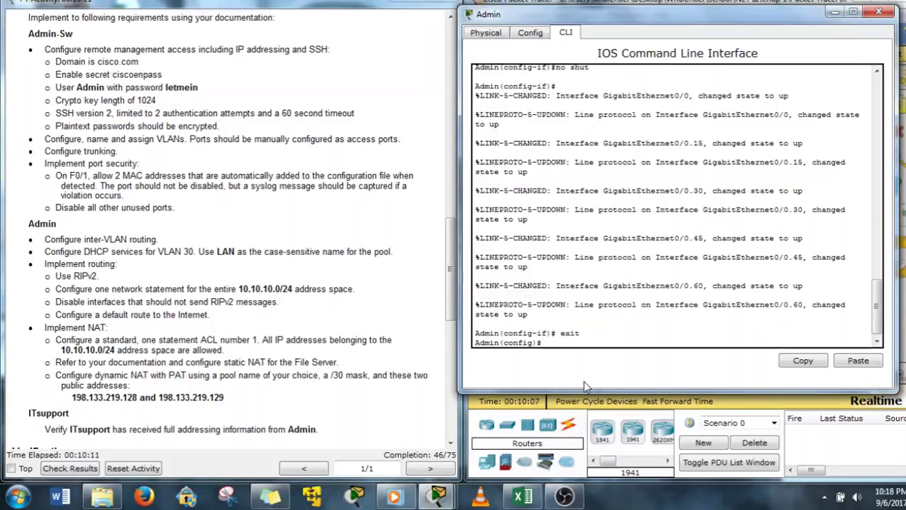
type("ip")
type(" dh")
type("c")
key("Tab")
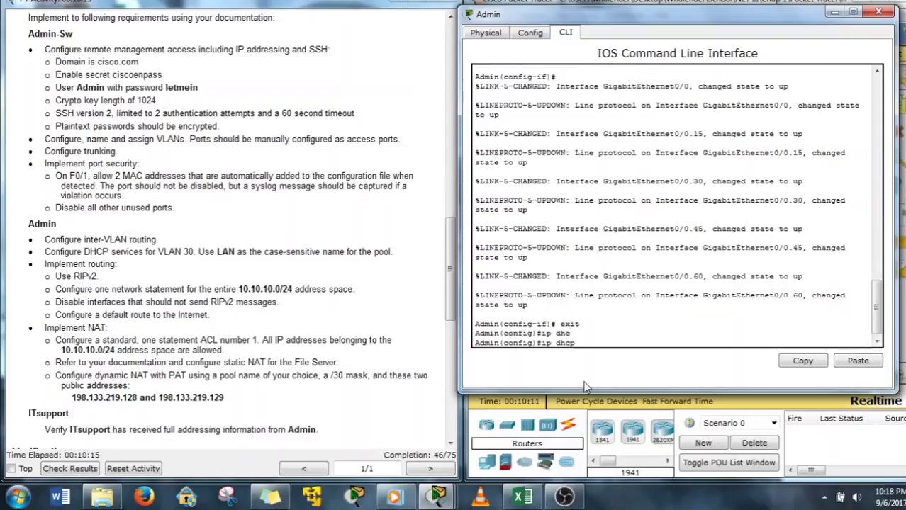
type("x")
key("Tab")
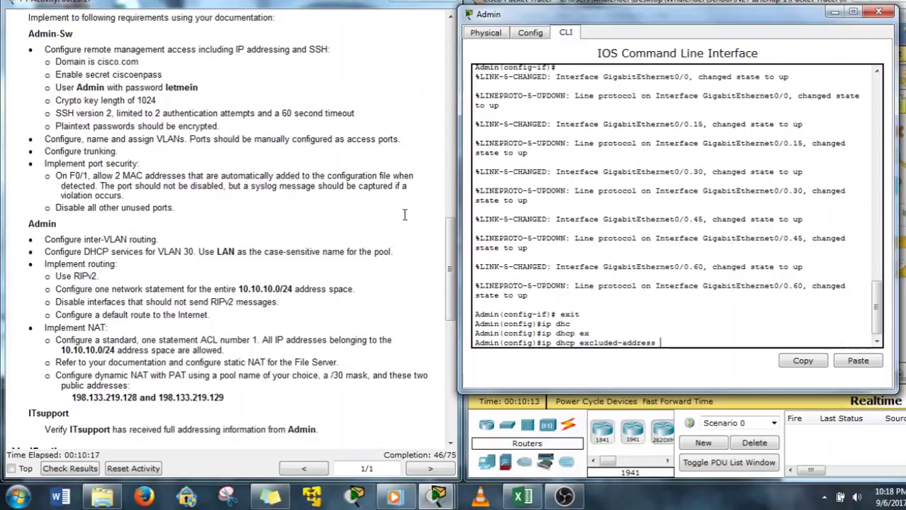
left_click_drag(450, 242, 452, 118)
scroll(452, 117, "up", 5)
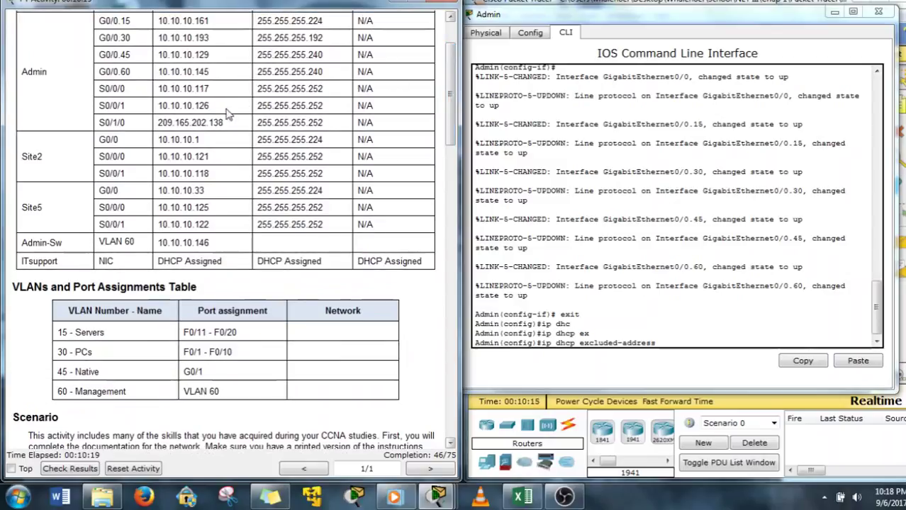
left_click_drag(209, 37, 157, 38)
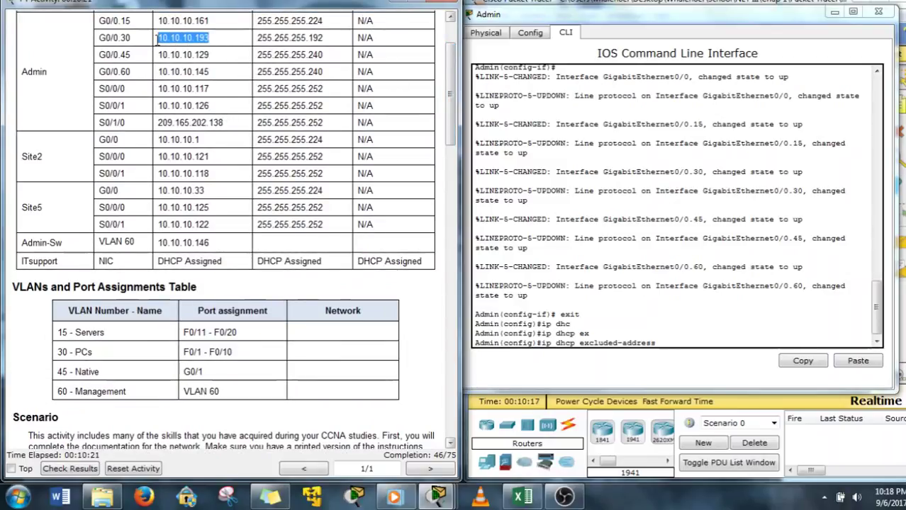
left_click(664, 343)
type("1")
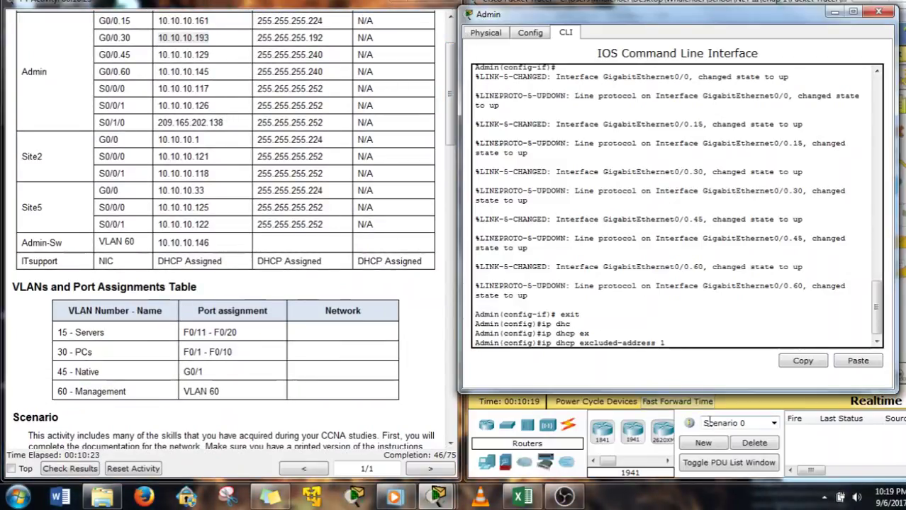
type("0.10.10.1")
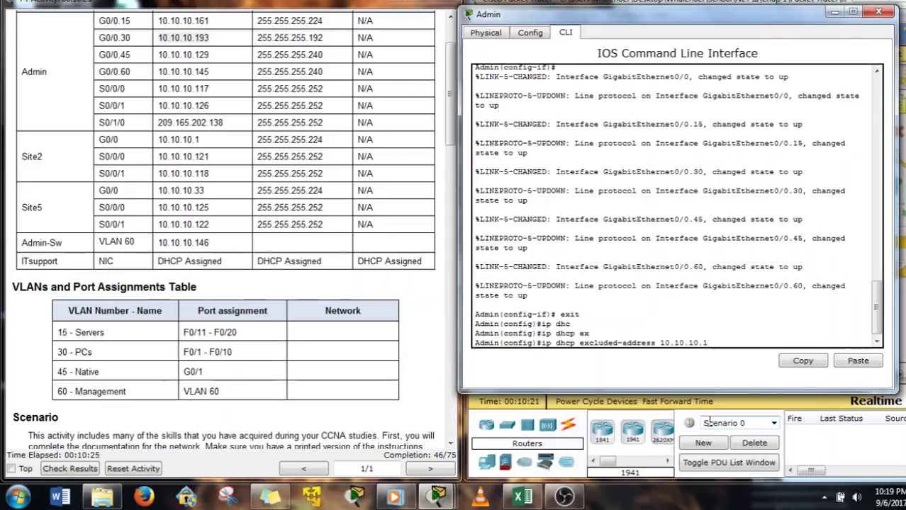
type("93")
key("Return")
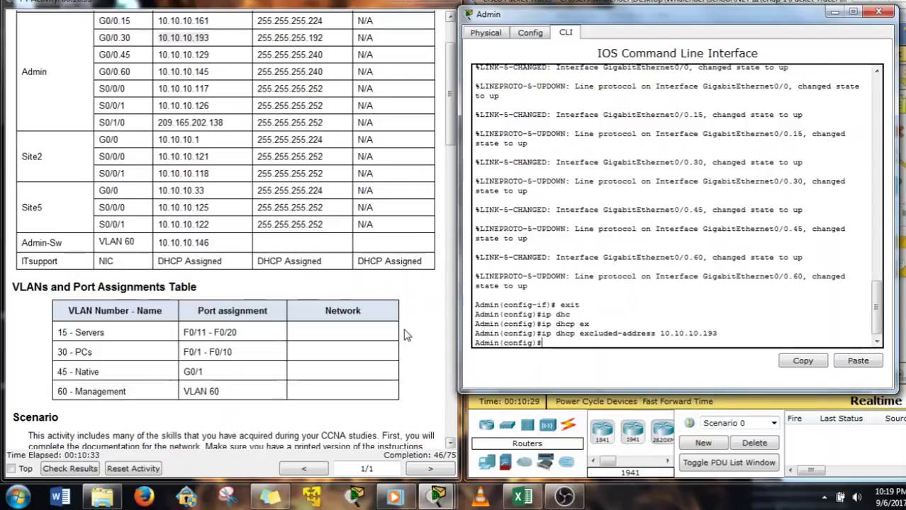
Create the DHCP pool named LAN
type("ip dhcp ?")
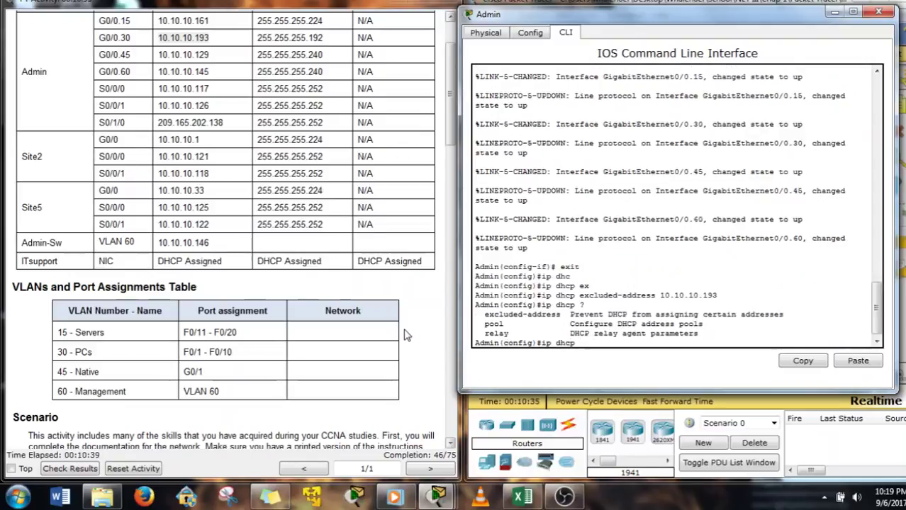
type("pol")
type("l")
left_click(407, 335)
scroll(382, 332, "down", 10)
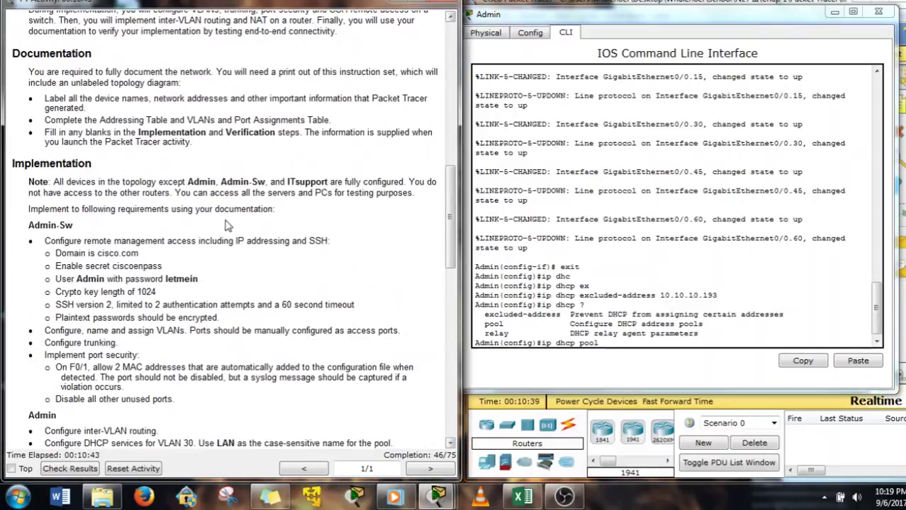
scroll(202, 276, "down", 5)
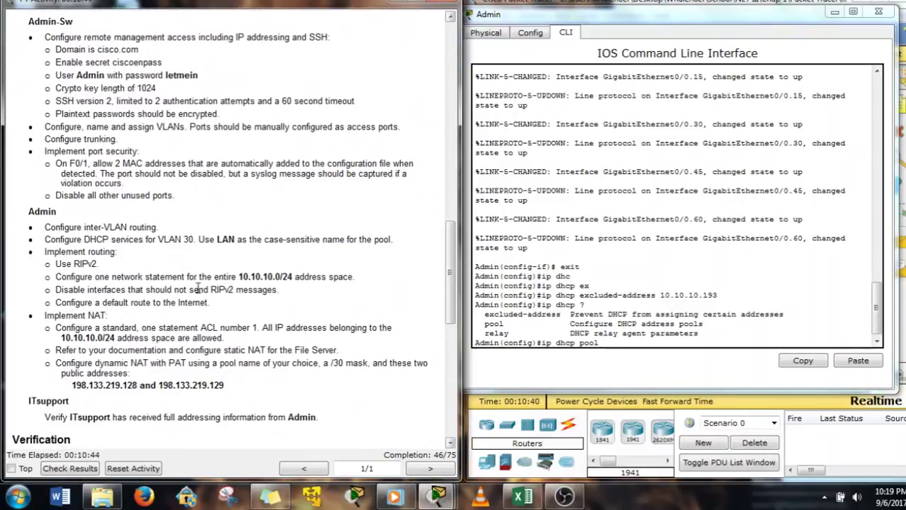
left_click(609, 345)
type("LAN")
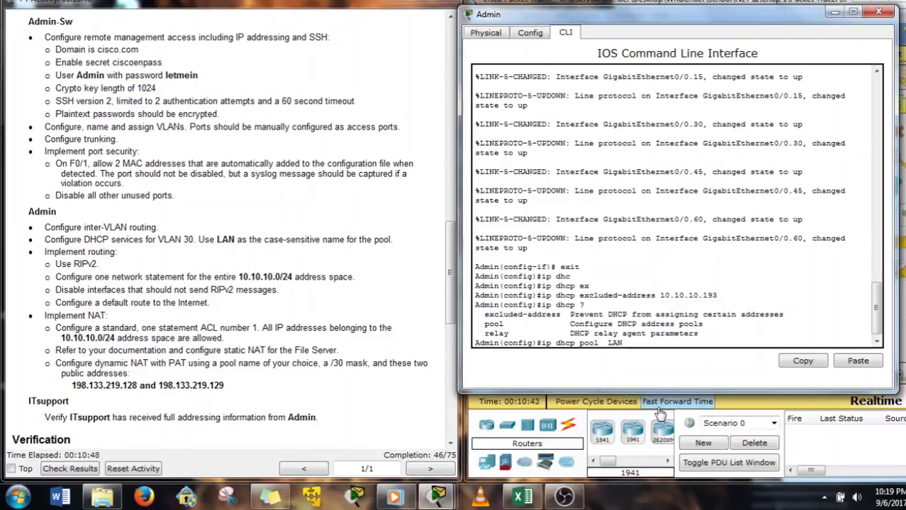
key("Return")
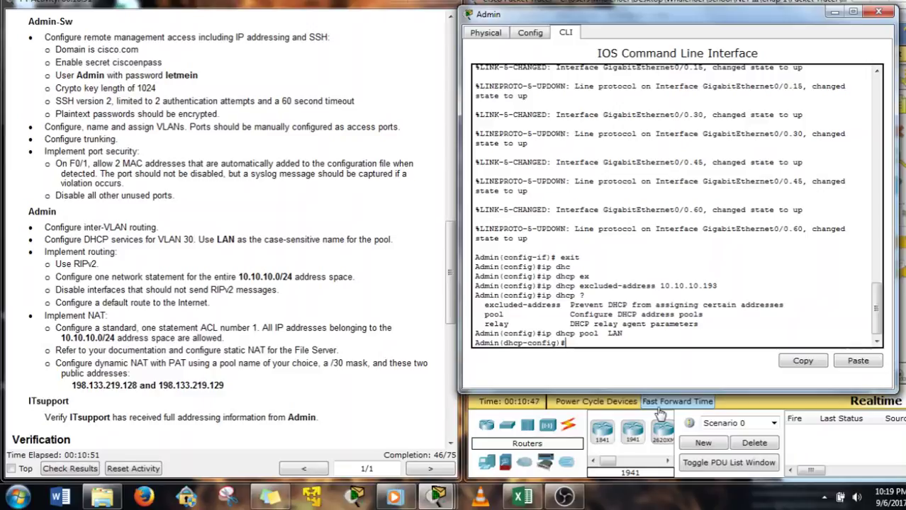
Set the pool's default router to 10.10.10.193, pasting the copied address
type("de")
key("Tab")
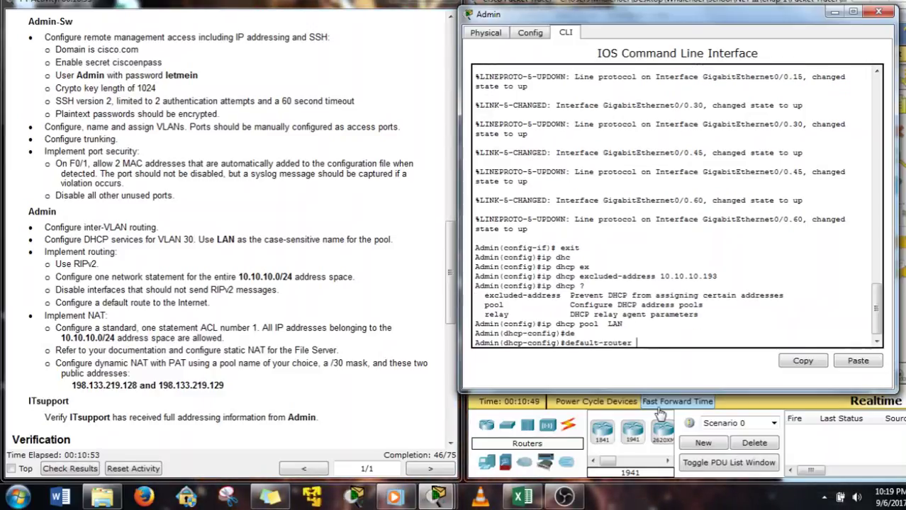
left_click_drag(716, 277, 661, 277)
key("ctrl+c")
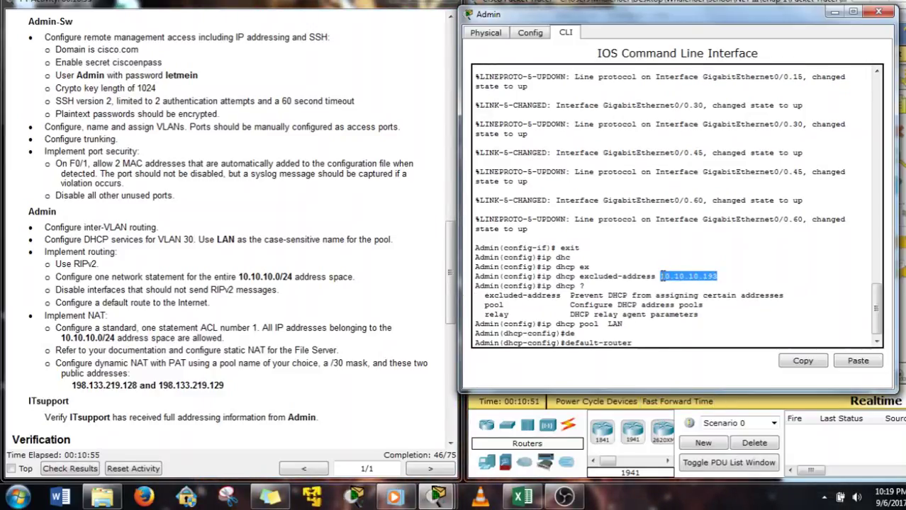
right_click(662, 277)
left_click(681, 281)
right_click(666, 347)
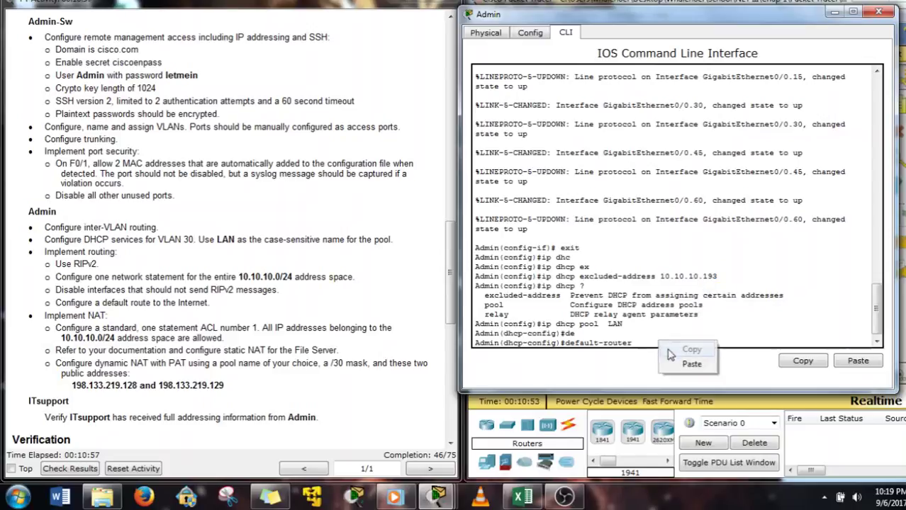
left_click(691, 363)
key("Return")
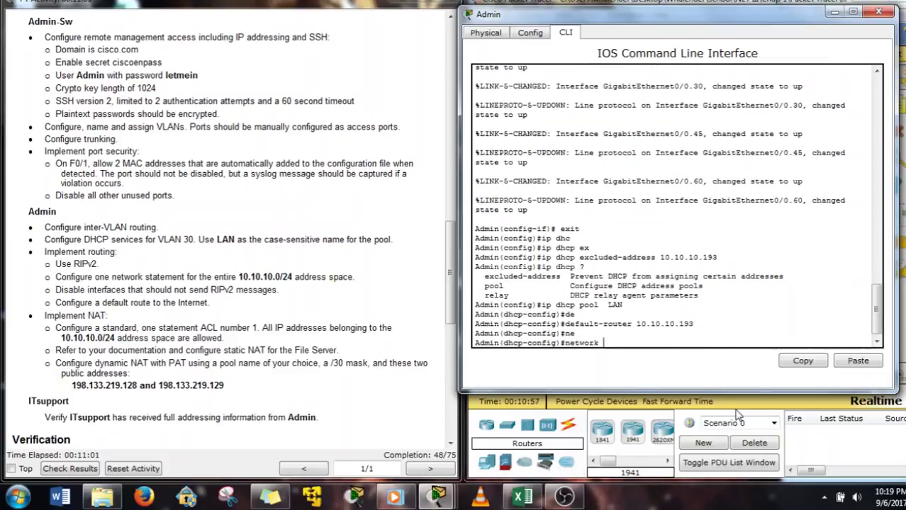
left_click_drag(707, 10, 355, 25)
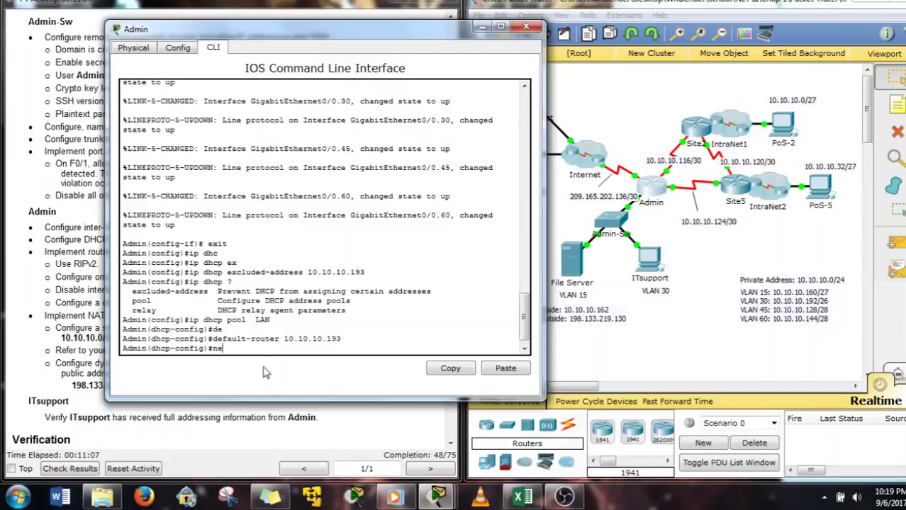
Set the LAN pool network to 10.10.10.192 255.255.255.192 and exit pool configuration
key("Tab")
key("Tab")
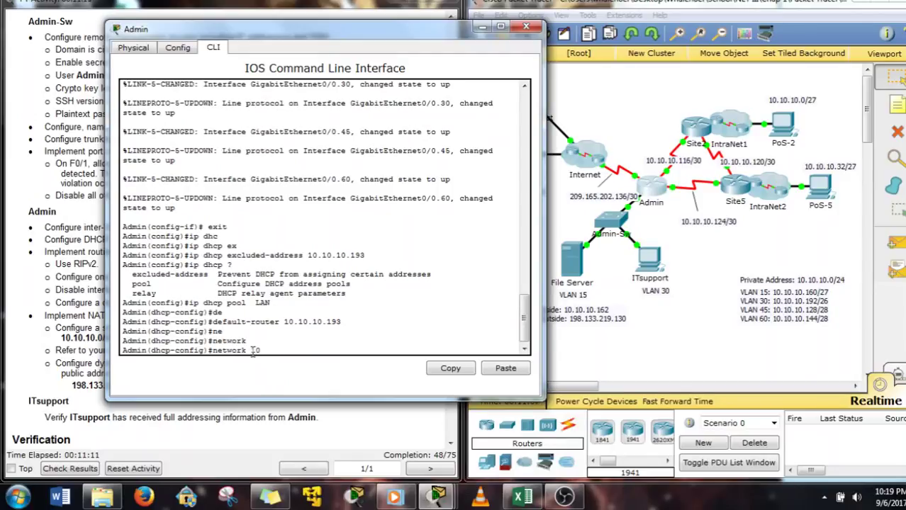
type("10.10.10")
key("BackSpace")
type("255.255.255")
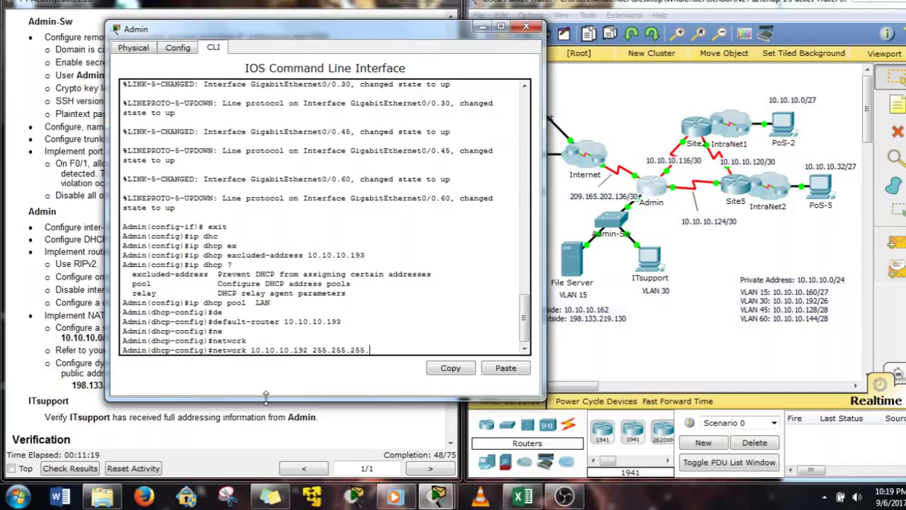
type(".192")
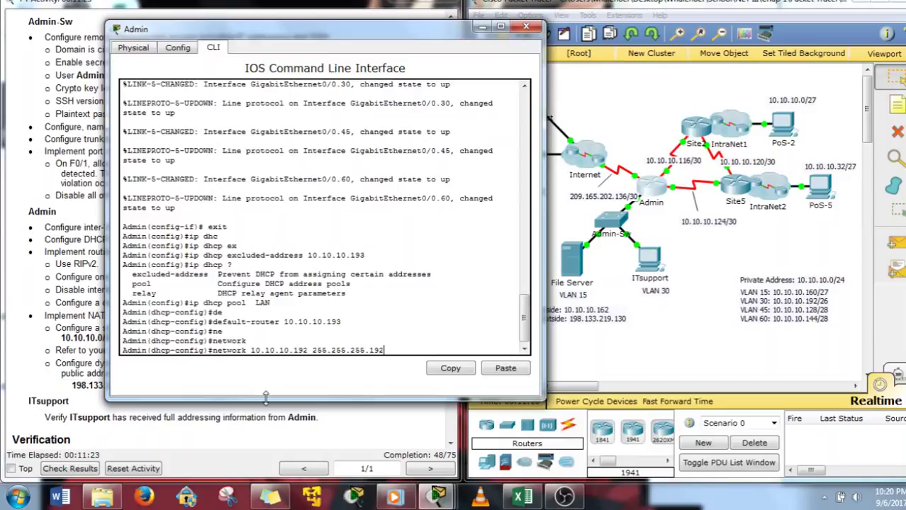
key("Return")
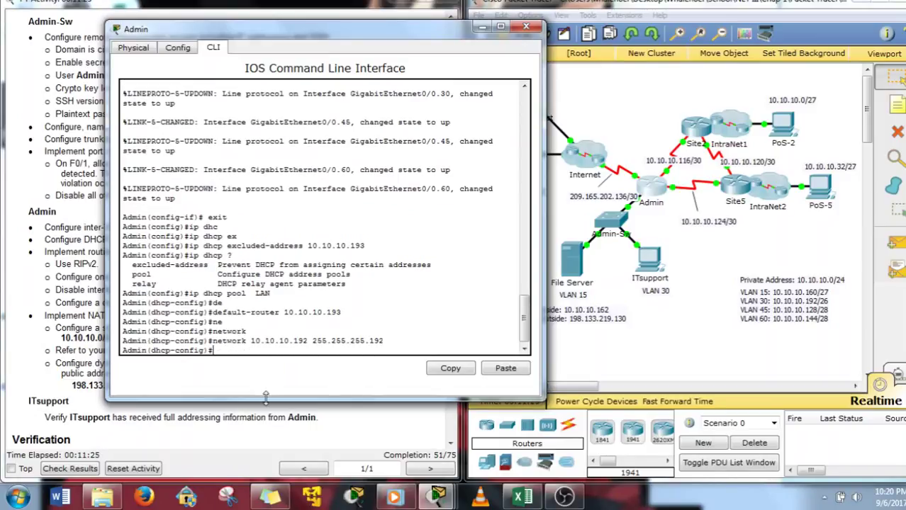
type("exit")
key("Return")
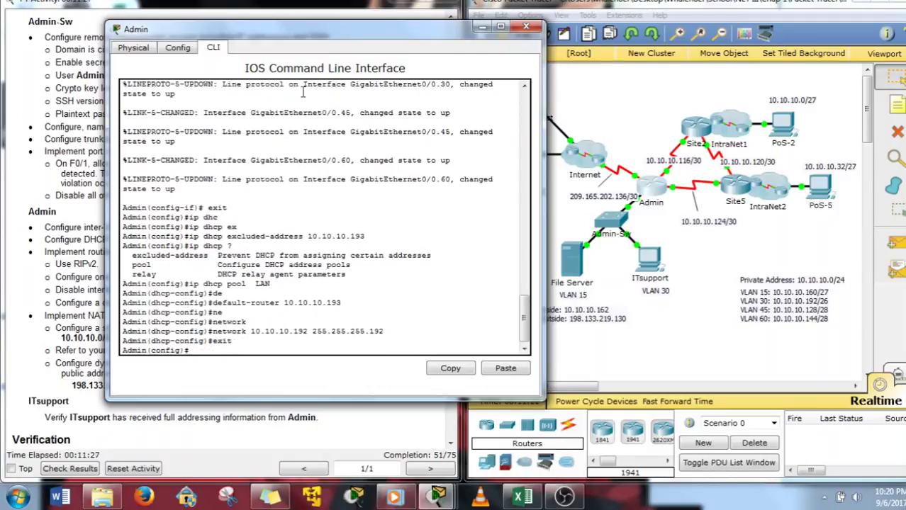
Switch the ITsupport PC's IP configuration to DHCP, then close its window
left_click(722, 276)
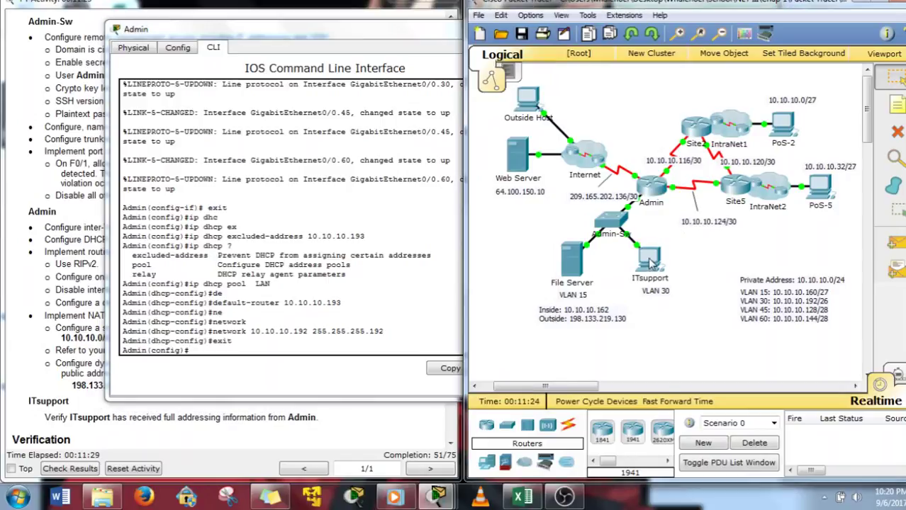
left_click(650, 262)
left_click(365, 96)
left_click(300, 141)
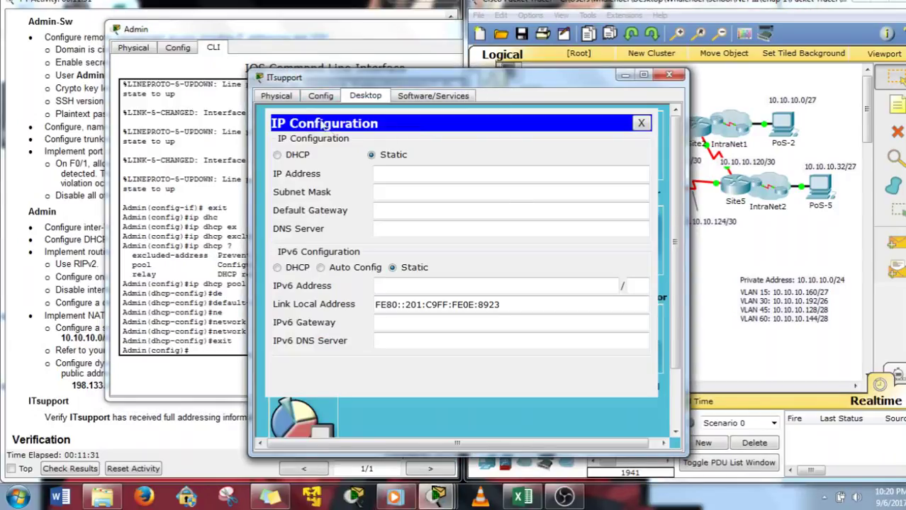
left_click(295, 154)
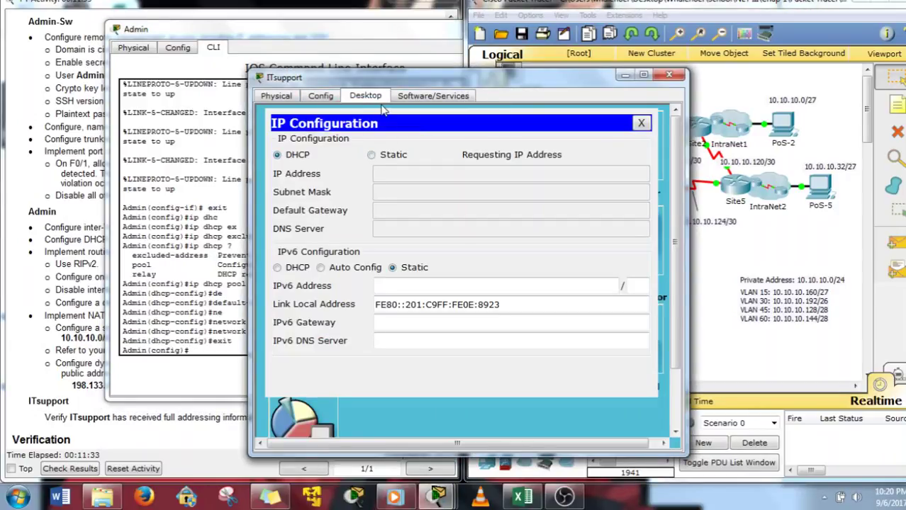
left_click_drag(395, 79, 545, 40)
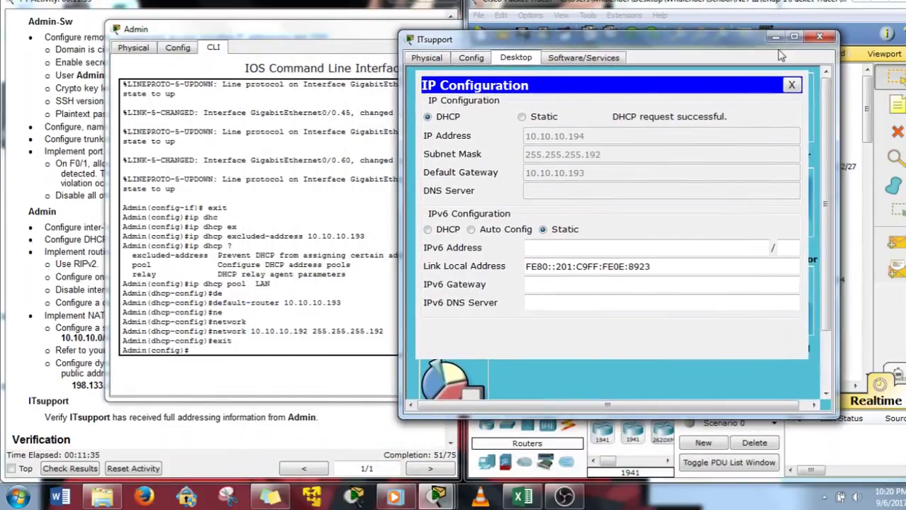
left_click(819, 36)
left_click_drag(333, 35, 679, 40)
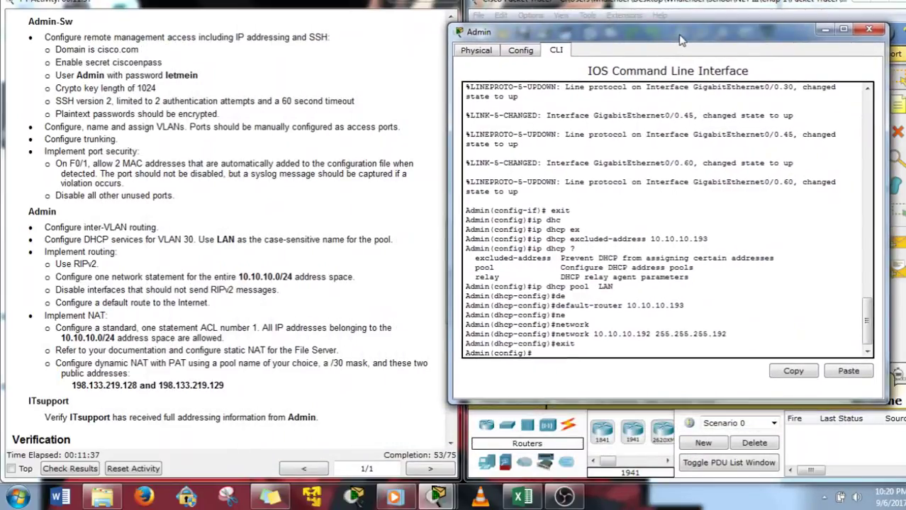
Enter router rip on Admin, set version 2, and advertise network 10.10.10.0
scroll(191, 282, "down", 2)
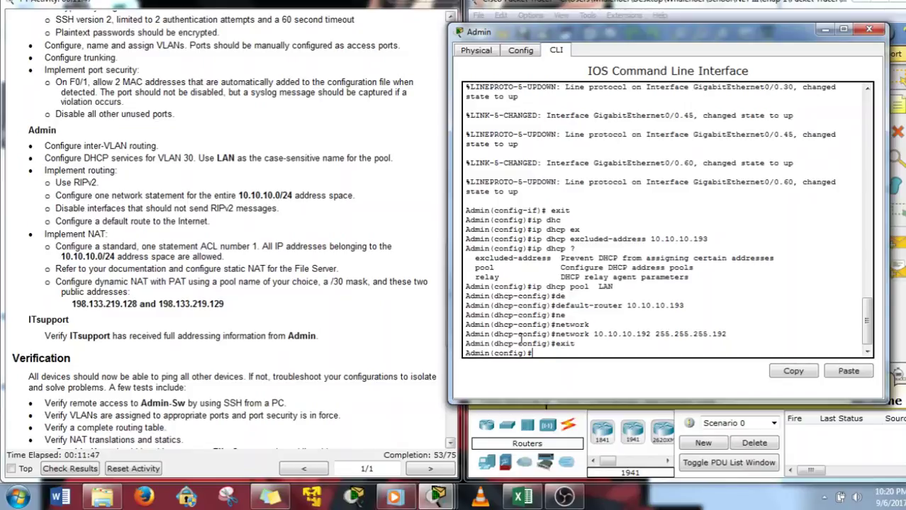
type("router rip")
key("Return")
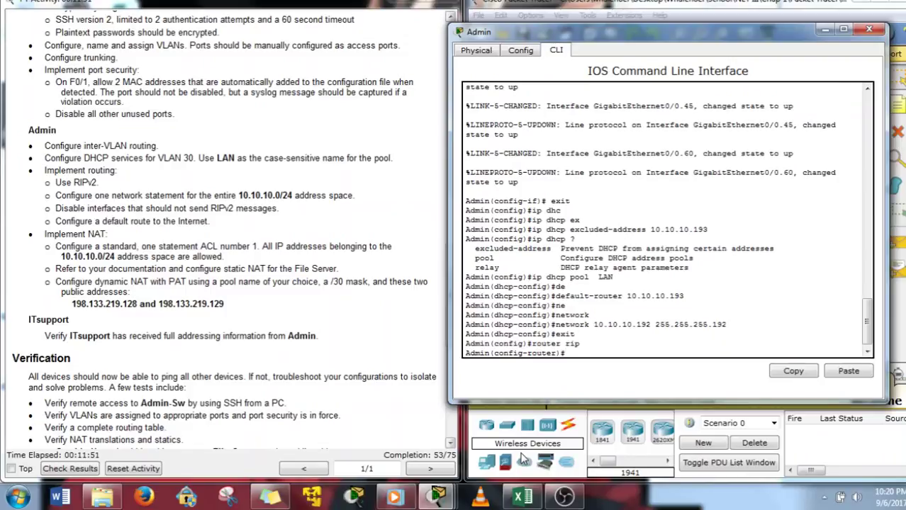
type("er)#v")
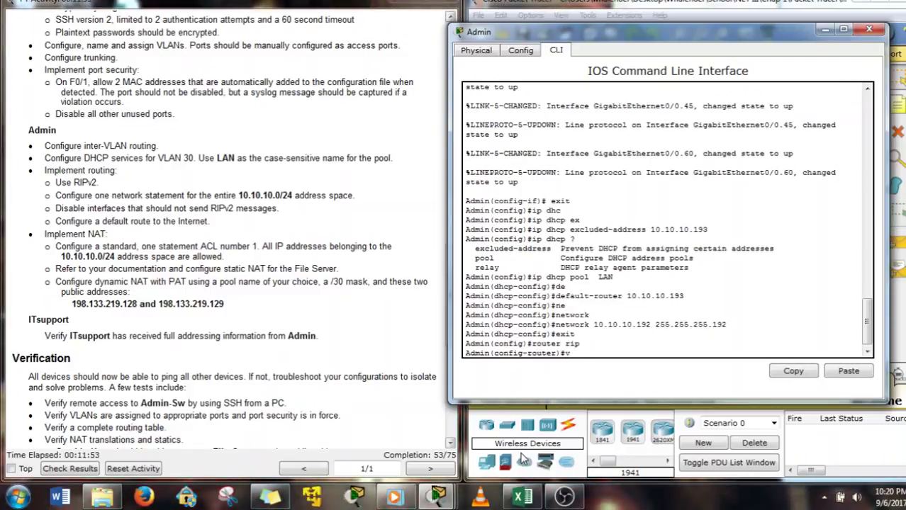
type("er")
key("Tab")
type("2")
key("Return")
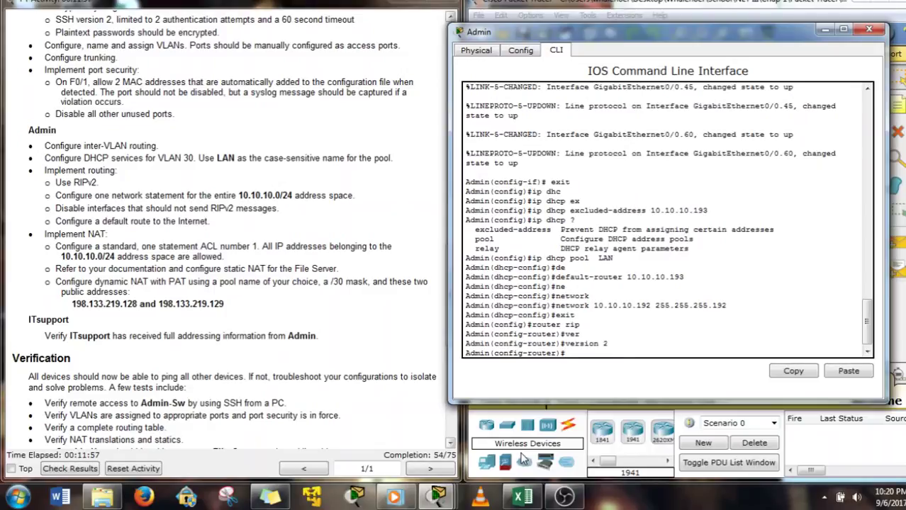
type("net")
key("Tab")
type("10.10.1")
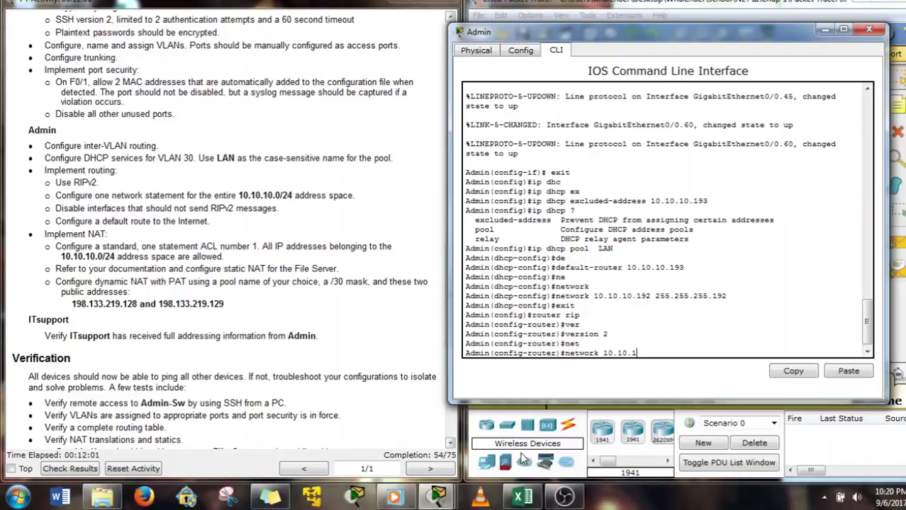
key("Return")
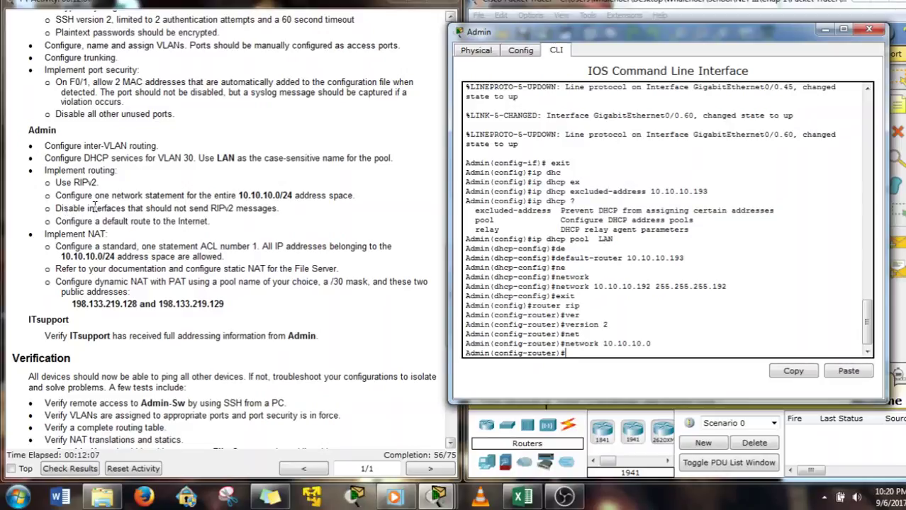
Move the Admin console aside to review the topology links, including the 209.165.202.136/30 link
left_click_drag(706, 39, 275, 56)
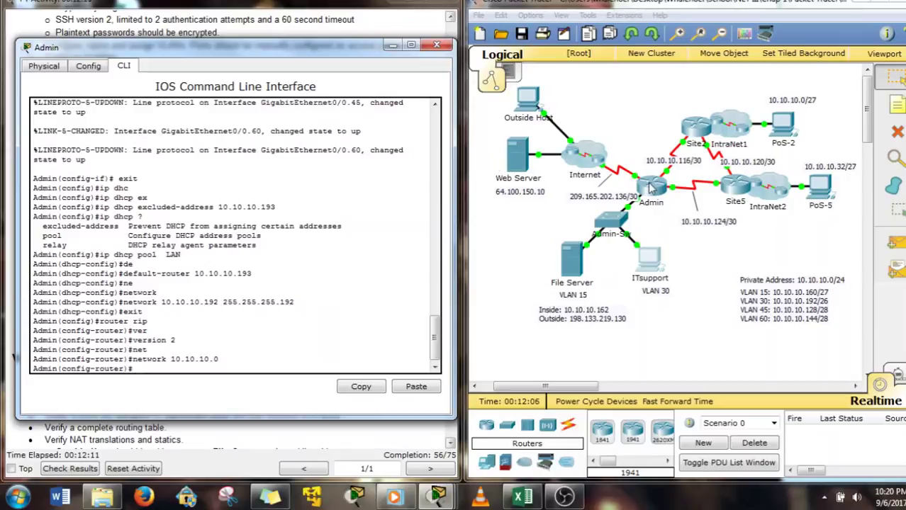
left_click(700, 134)
left_click_drag(758, 222, 717, 184)
left_click_drag(679, 307, 552, 223)
left_click_drag(565, 96, 637, 183)
left_click_drag(663, 217, 638, 206)
left_click(235, 366)
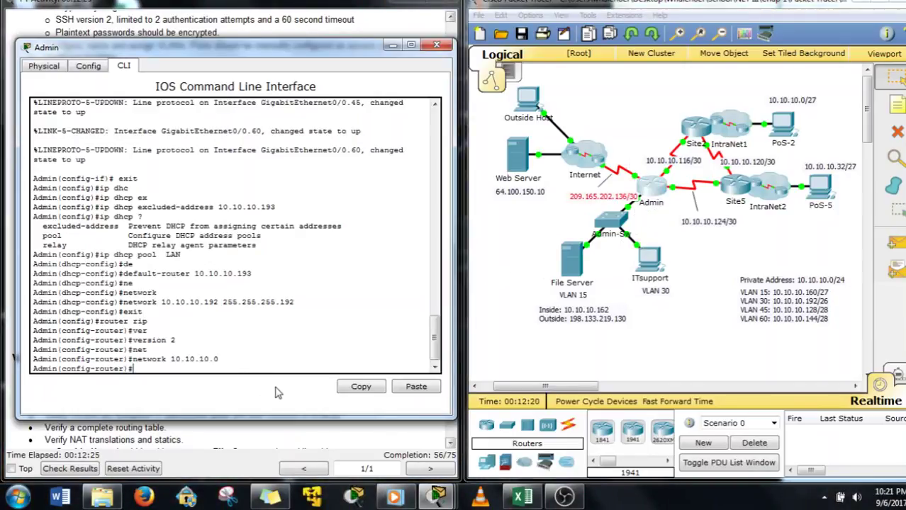
Make serial s0/1/0 and subinterface g0/0.15 passive interfaces in RIP
type("pass")
key("Tab")
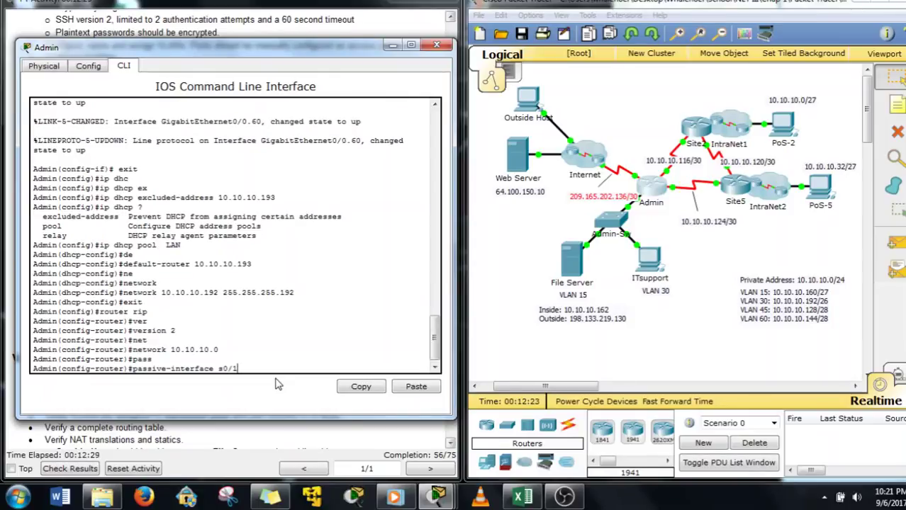
type("s0/1/0")
key("Return")
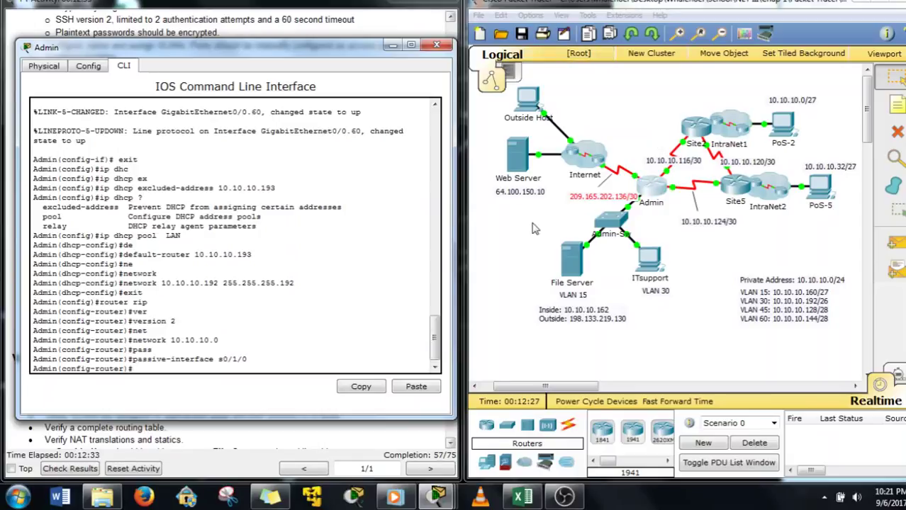
key("Up")
key("BackSpace")
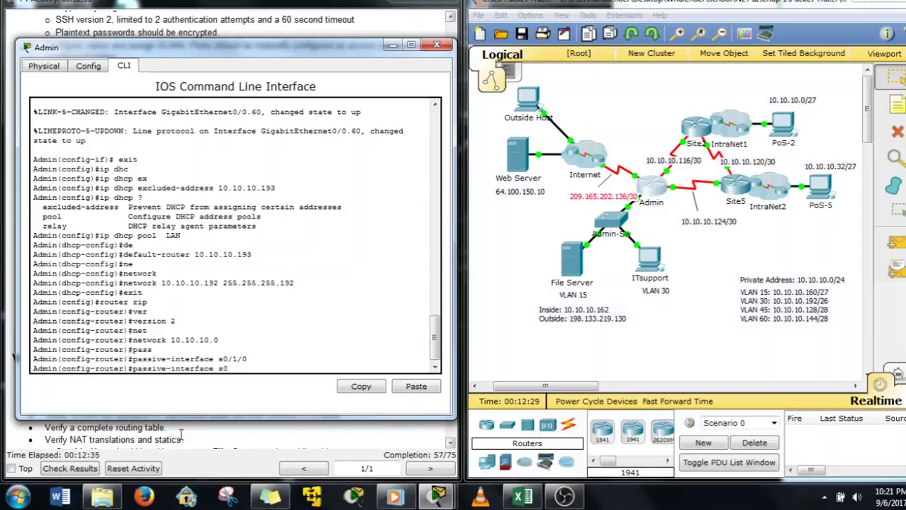
key("BackSpace")
key("BackSpace")
key("Return")
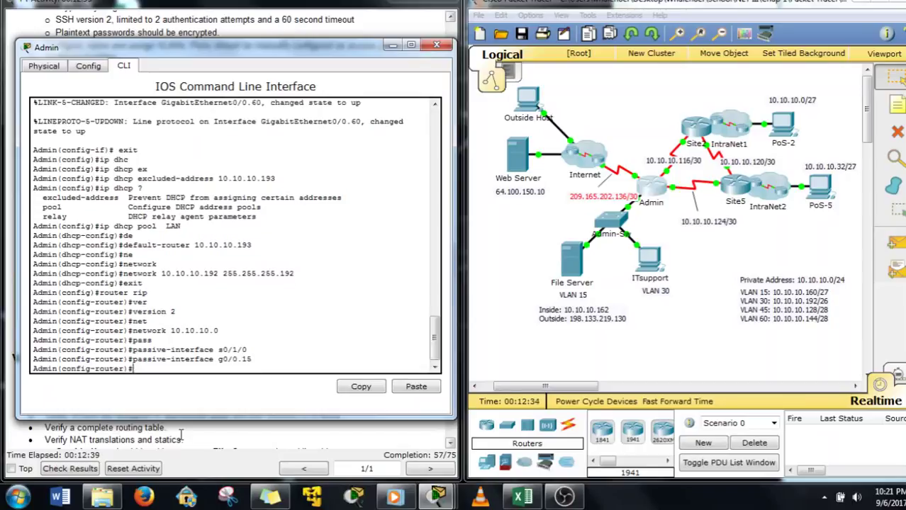
Make subinterfaces g0/0.30, g0/0.45 and g0/0.60 passive, and shift the console right
key("Up")
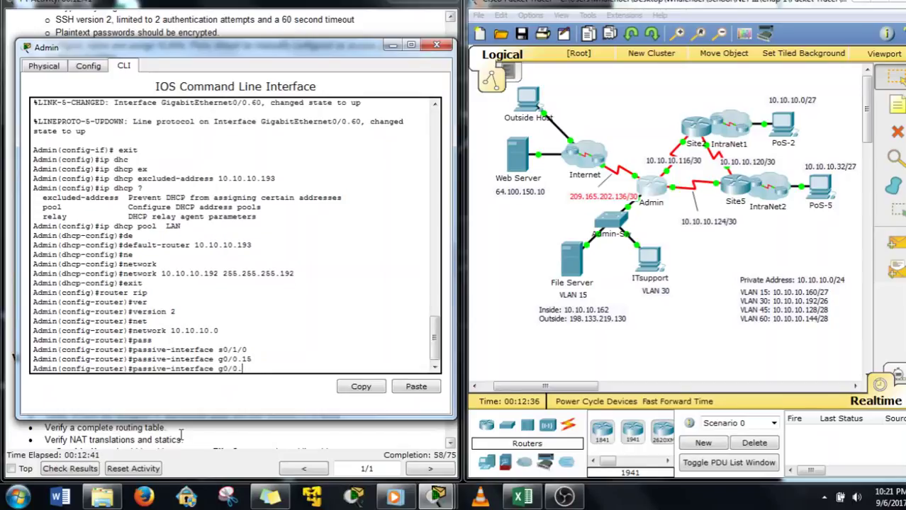
type("30")
key("Return")
key("Up")
type("4")
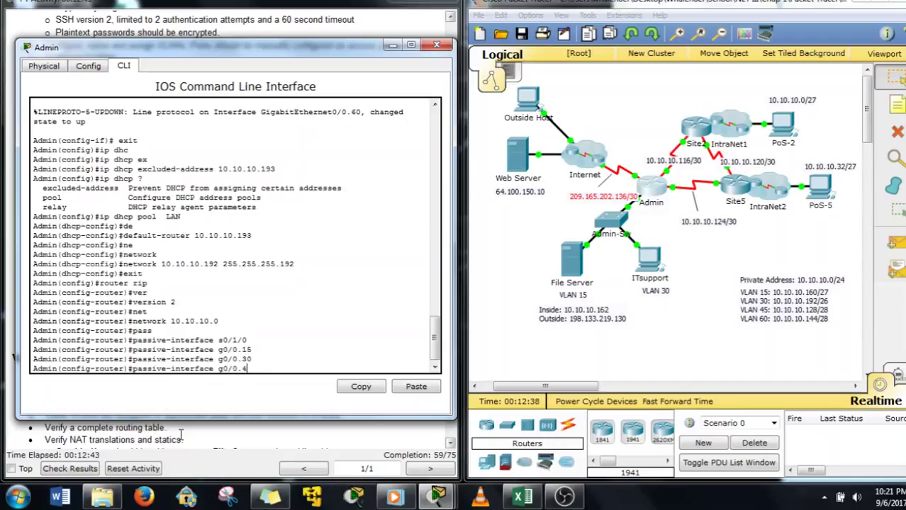
type("5")
key("Return")
key("Up")
key("BackSpace")
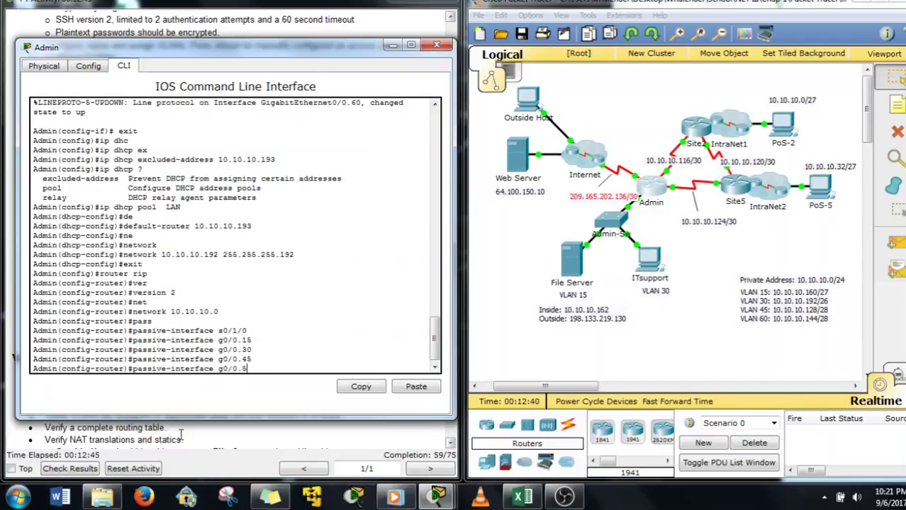
key("BackSpace")
type("60")
key("Return")
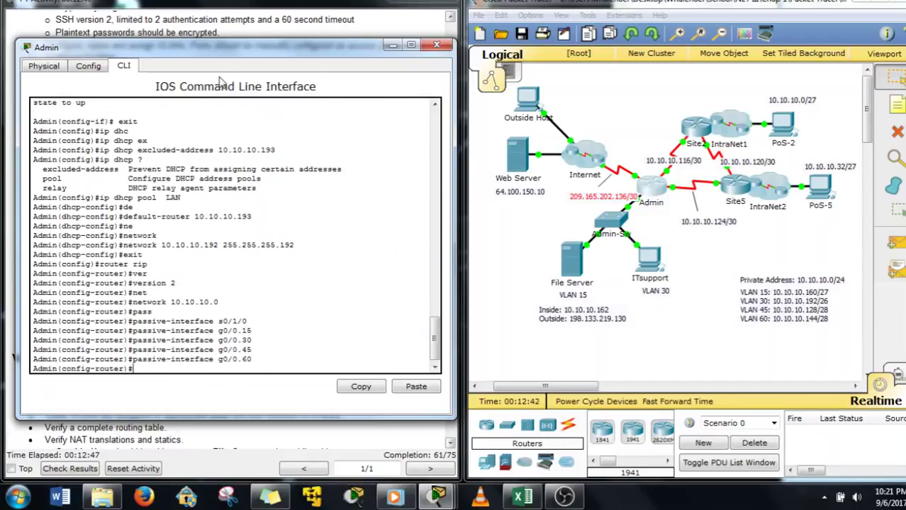
left_click_drag(240, 48, 651, 60)
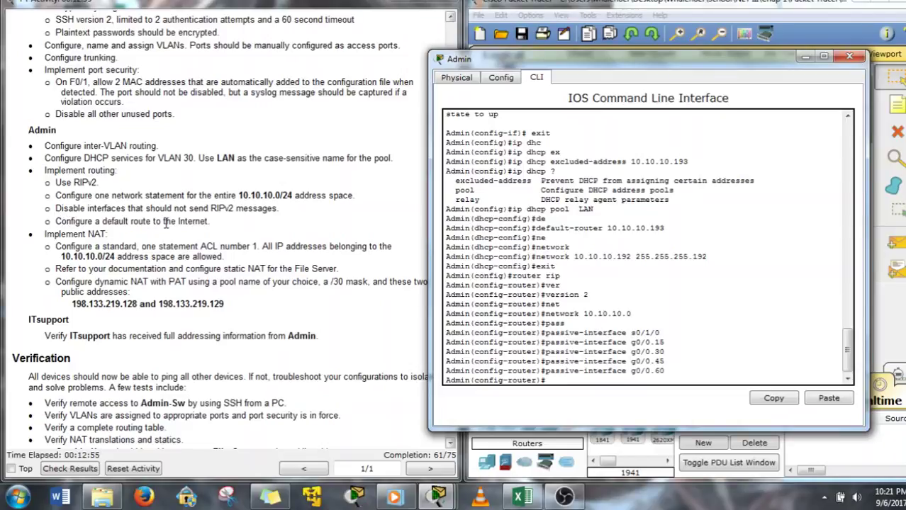
Add default-information originate to RIP, then exit RIP configuration mode
left_click(564, 375)
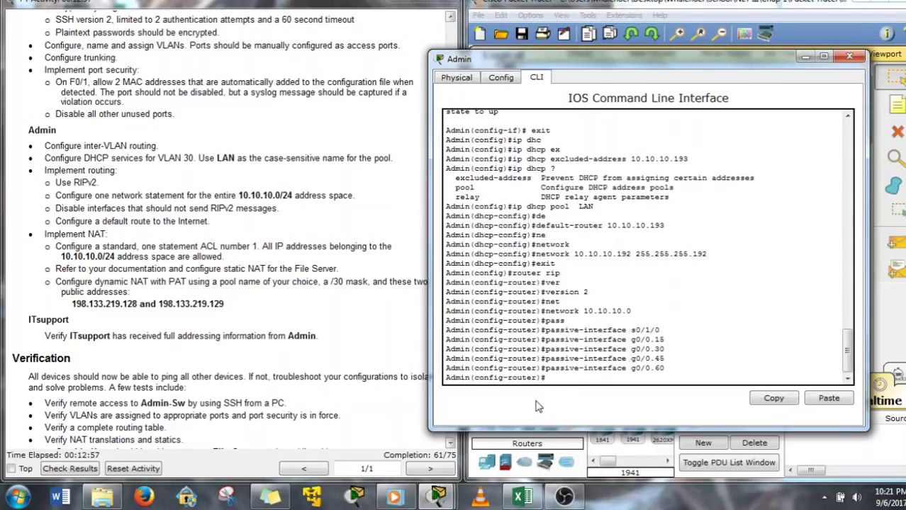
type("de")
key("Tab")
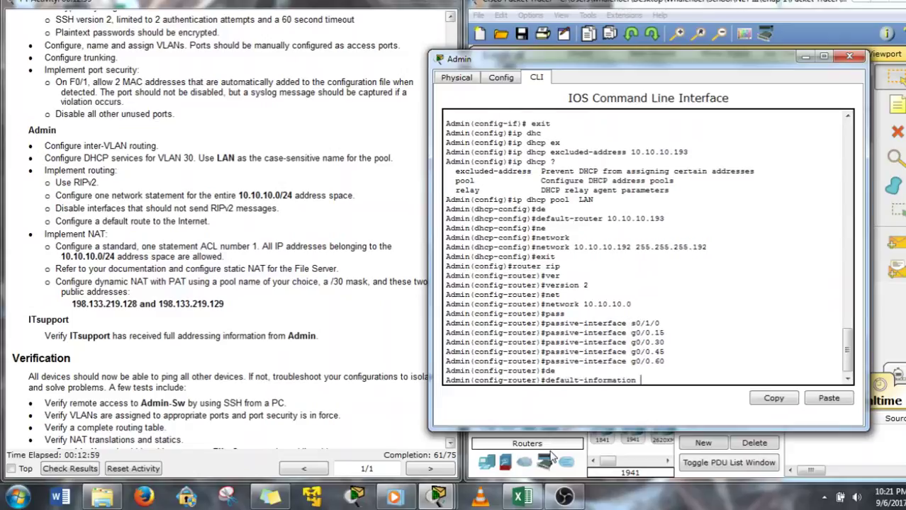
type("o")
key("Tab")
key("Return")
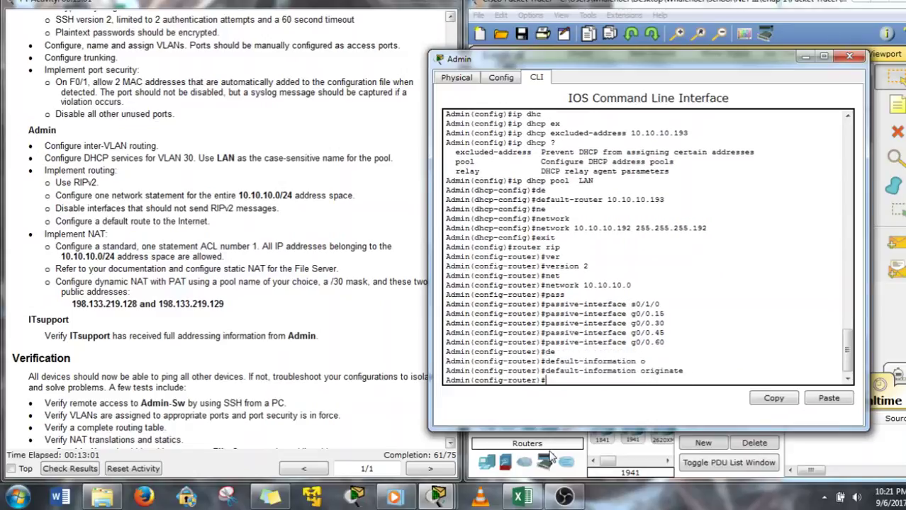
type("exit")
key("Return")
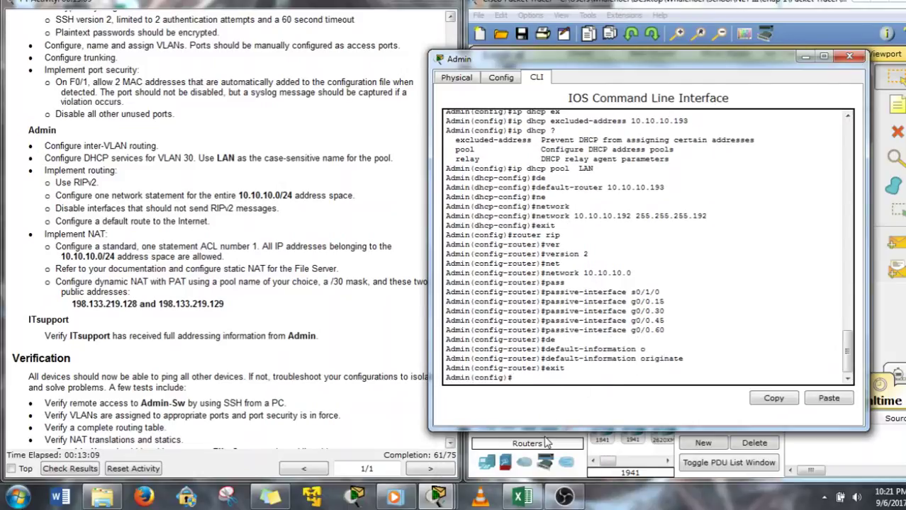
Add the default static route ip route 0.0.0.0 0.0.0.0 s0/1/0
type("ip")
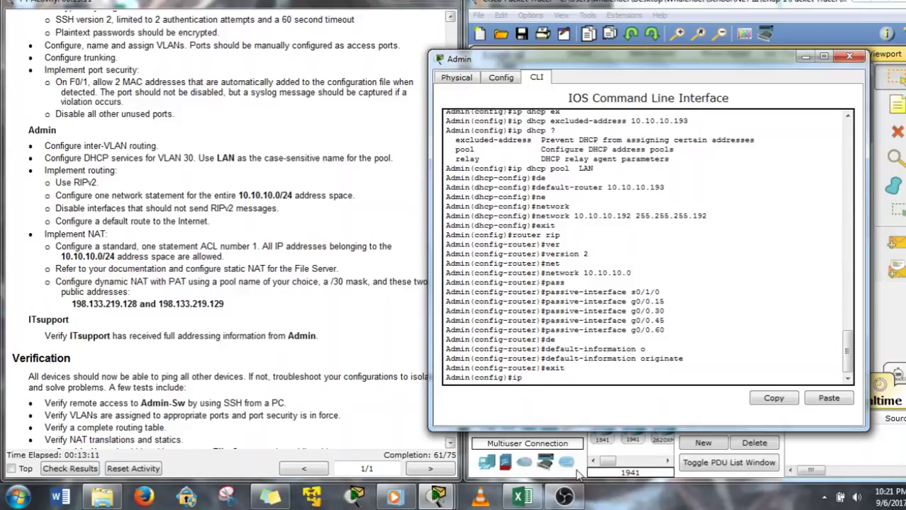
type(" route 0.0.0.0 0.0.0.0 s0/")
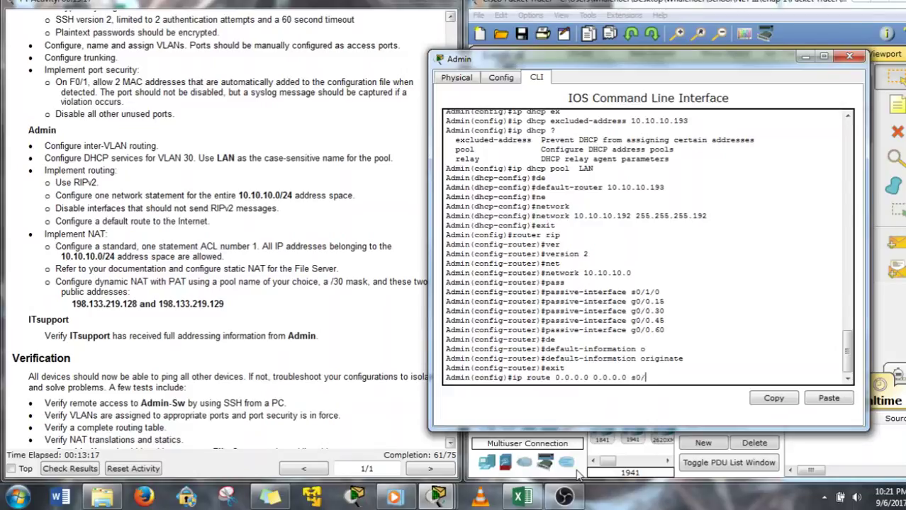
type("1/0")
key("Return")
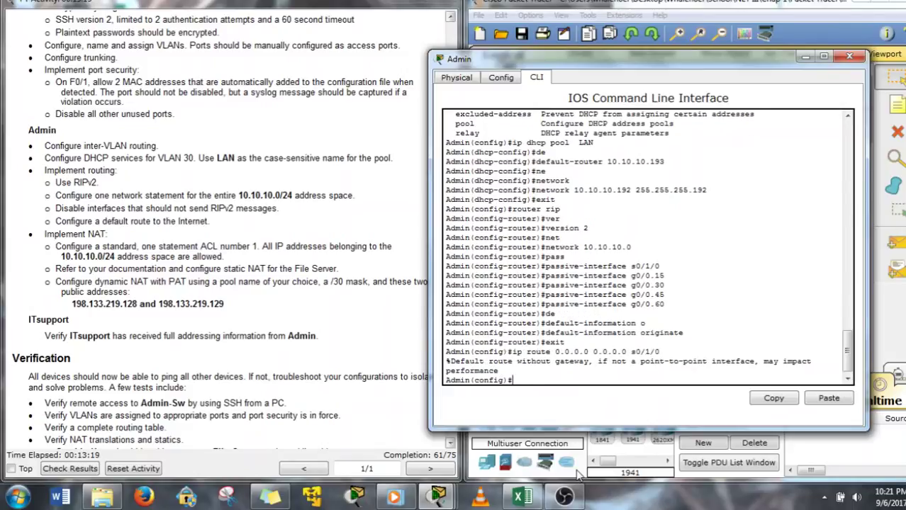
mouse_move(695, 61)
left_mouse_down()
mouse_move(351, 62)
mouse_move(688, 51)
left_mouse_up()
left_click(631, 158)
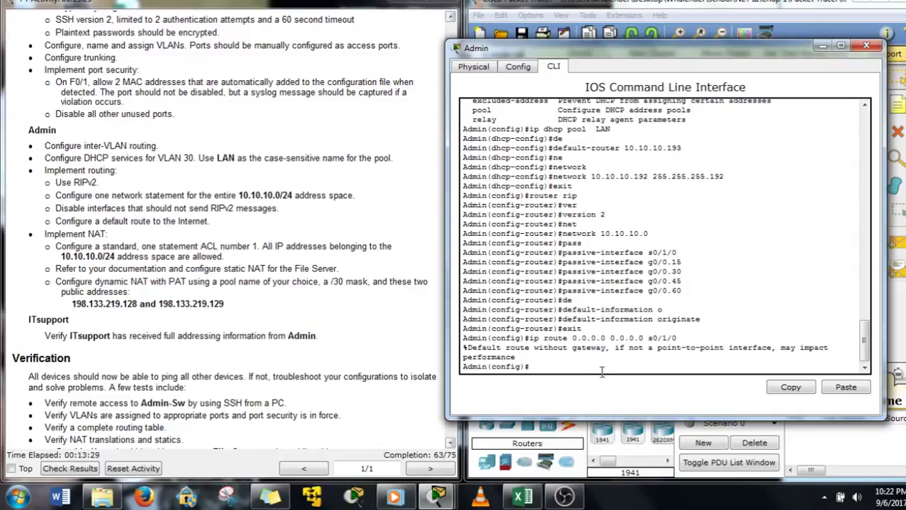
Create standard access list 1 with ip access-list standard 1
type("p acc")
key("Tab")
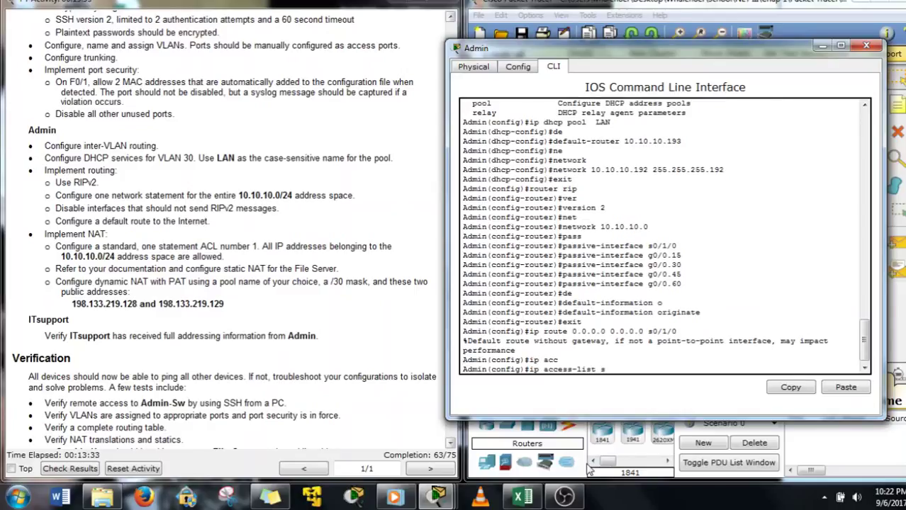
type("s")
key("Tab")
type("1")
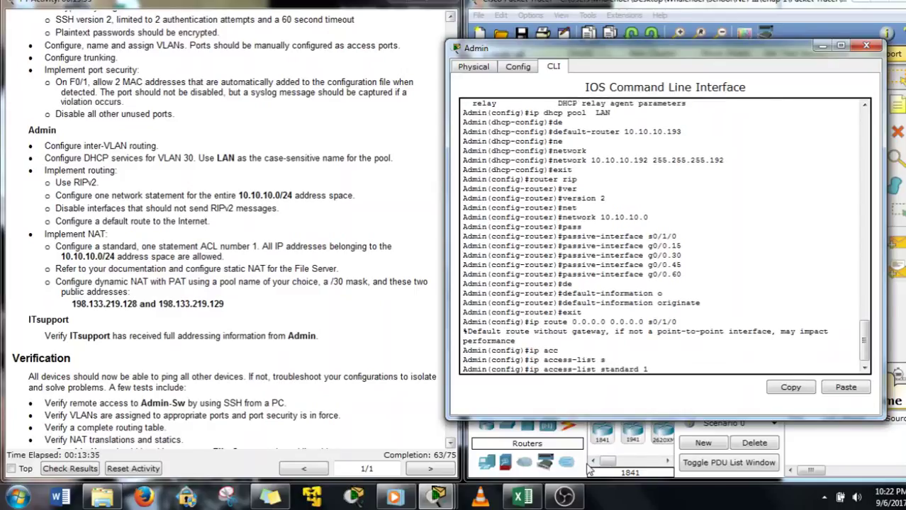
type("?")
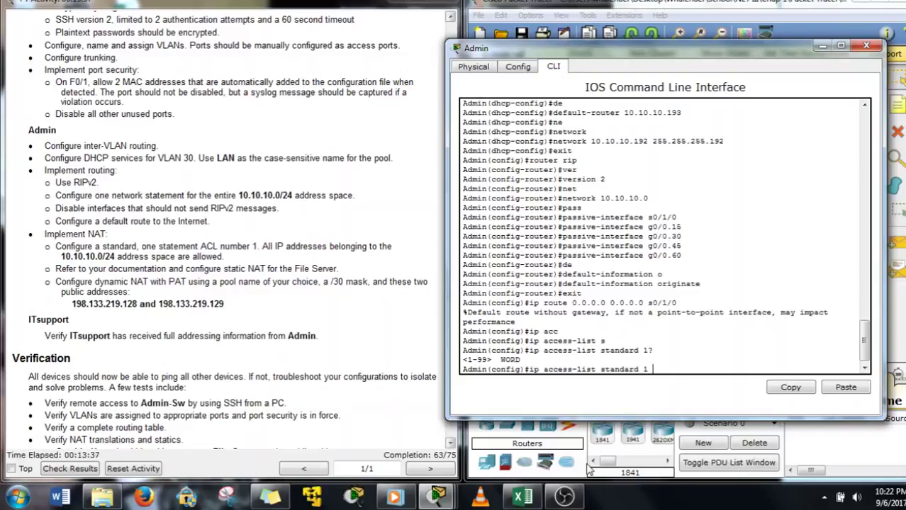
type(" ?")
key("Return")
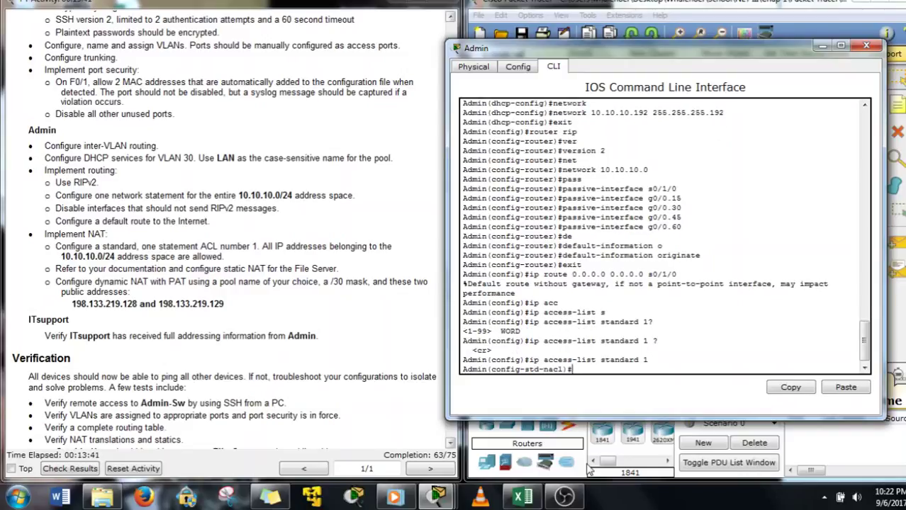
Add the rule permit 10.10.10.0 0.0.0.255, checking the network in the instructions
type("per")
key("Tab")
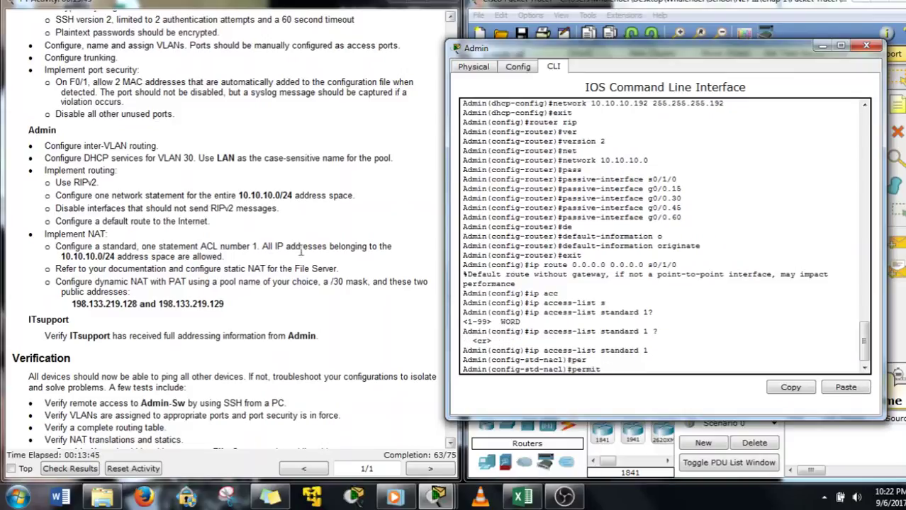
double_click(65, 257)
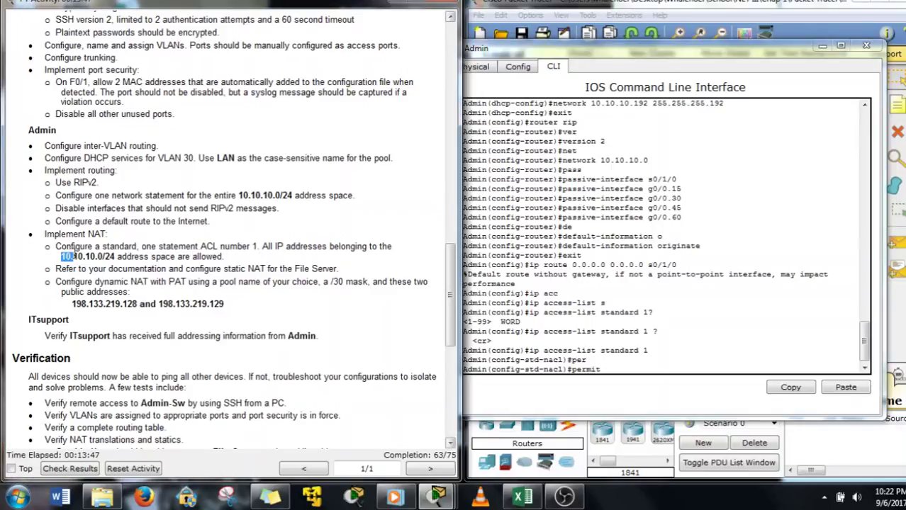
left_click_drag(71, 257, 115, 257)
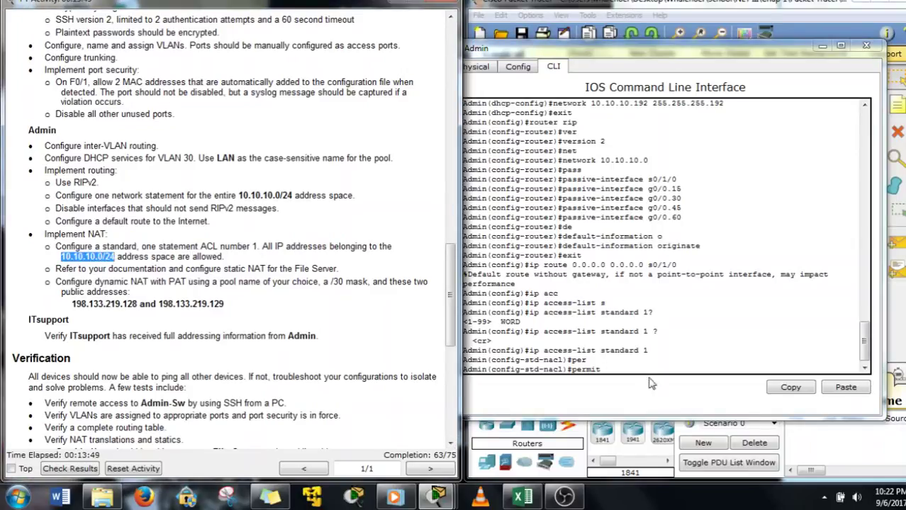
left_click(651, 383)
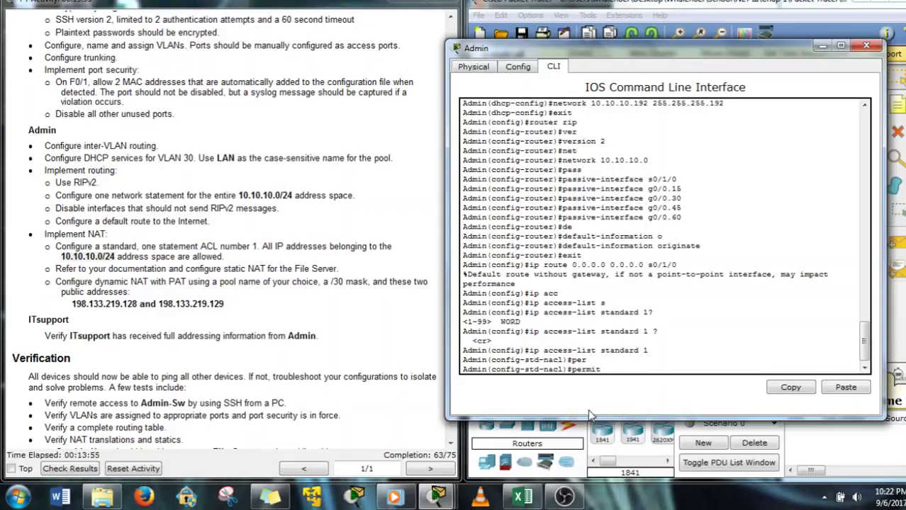
type("10.10.10.0 0.0.0.255")
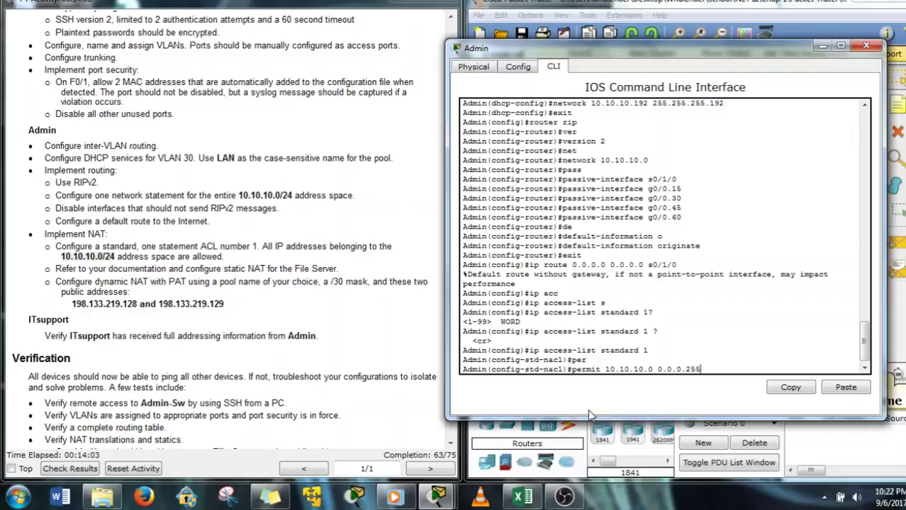
type("?")
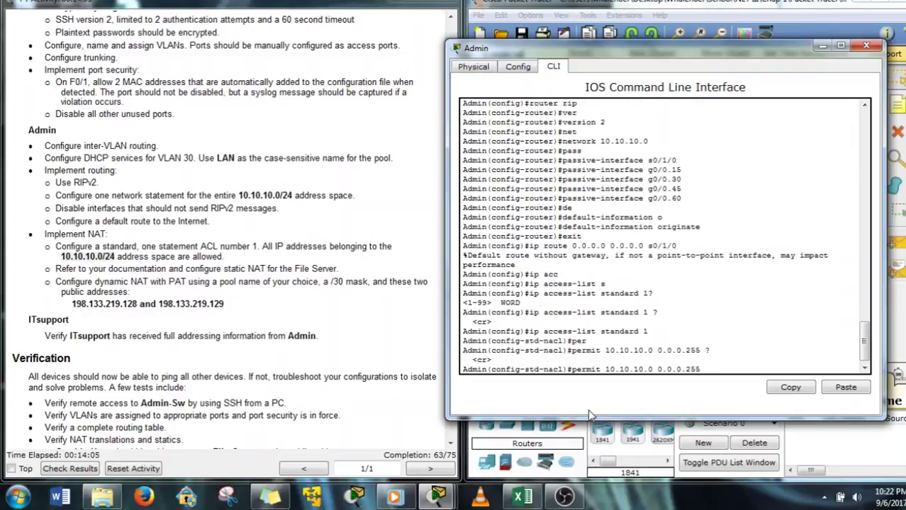
key("Return")
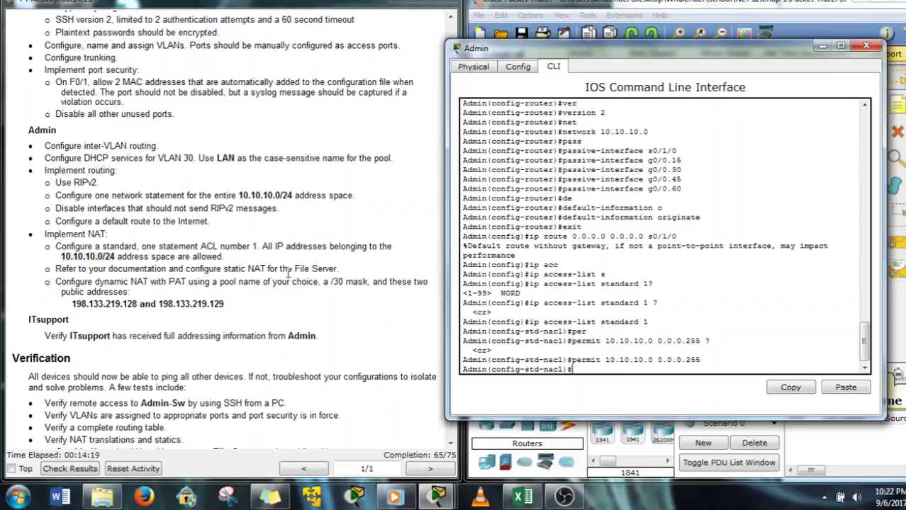
Check the File Server's inside/outside address note, then exit ACL configuration mode
left_click_drag(712, 51, 282, 51)
left_click_drag(652, 341, 519, 300)
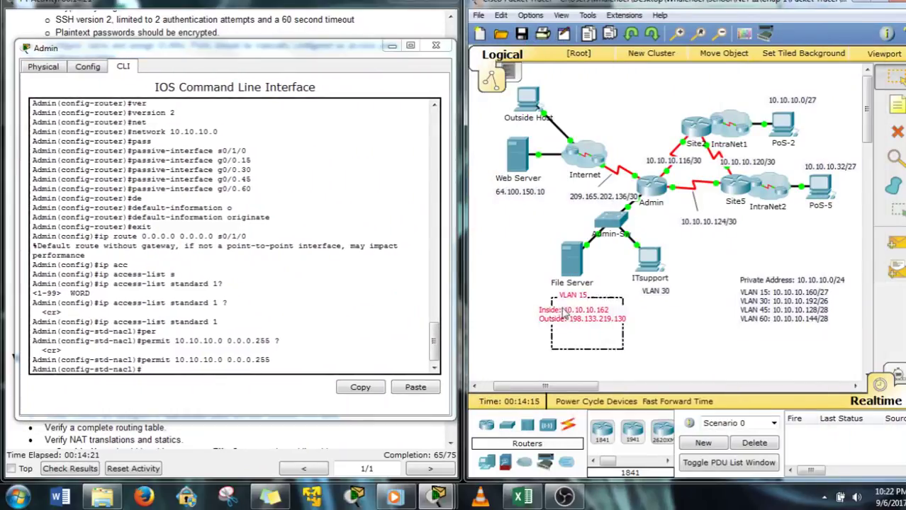
left_click(521, 340)
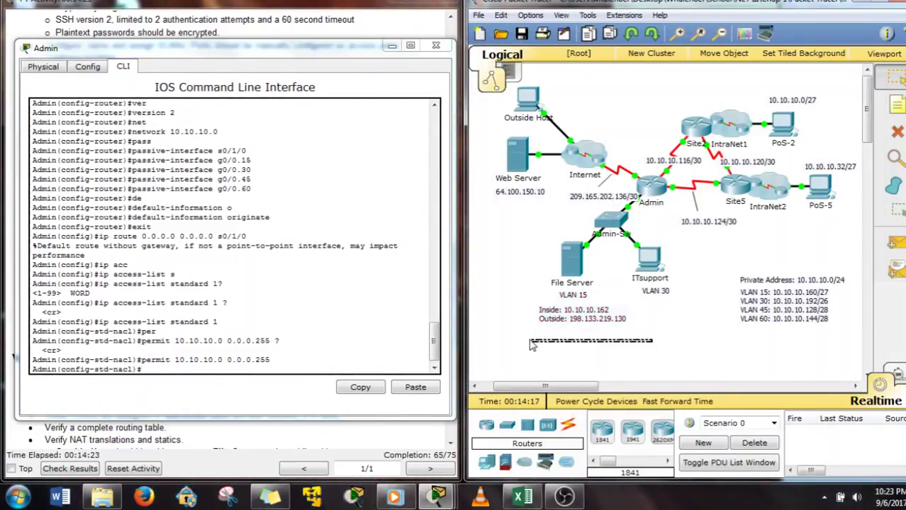
left_click(253, 390)
type("ip")
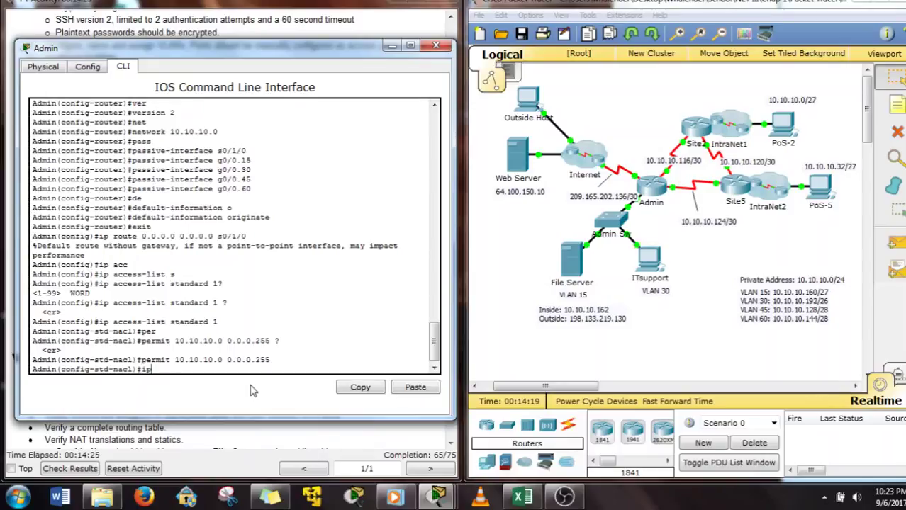
type(" nat")
key("Tab")
type("s")
key("Tab")
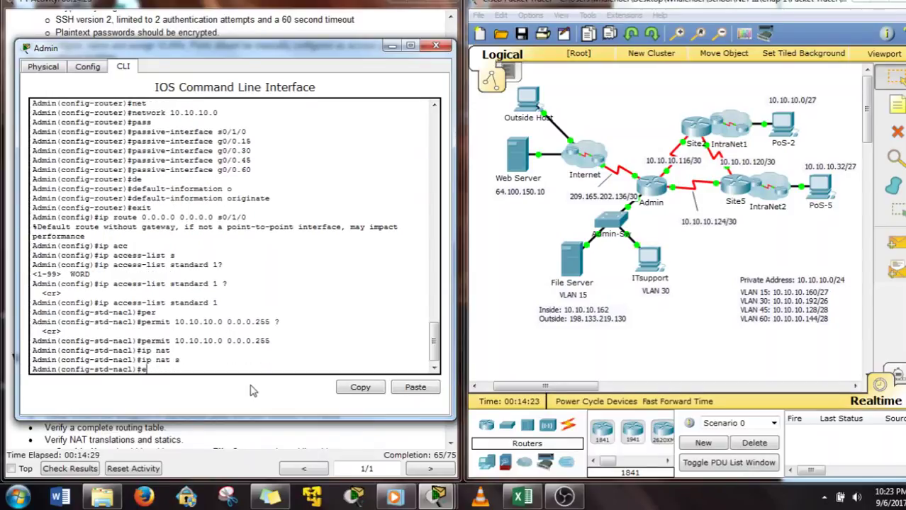
type("xit")
key("Return")
Begin typing ip nat inside source static 10.10.10.162 for the File Server
type("ip nat")
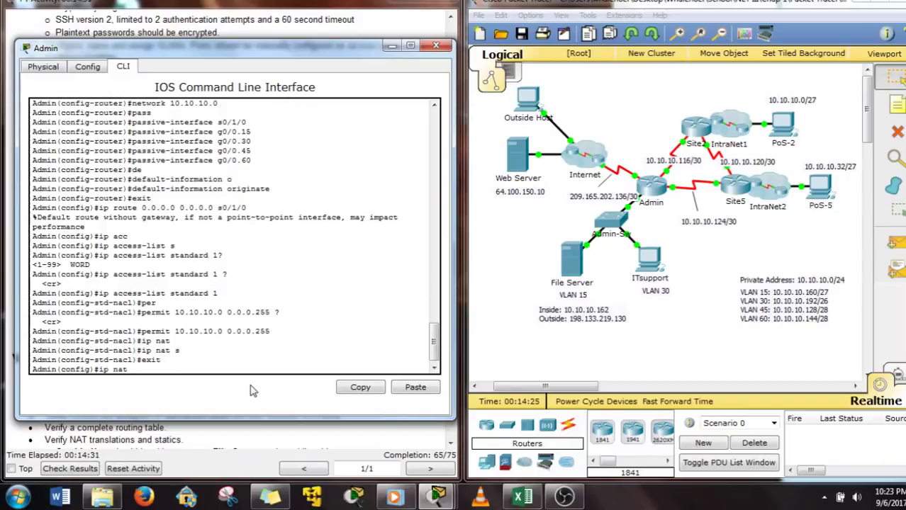
key("Tab")
type("s")
key("Tab")
type("i")
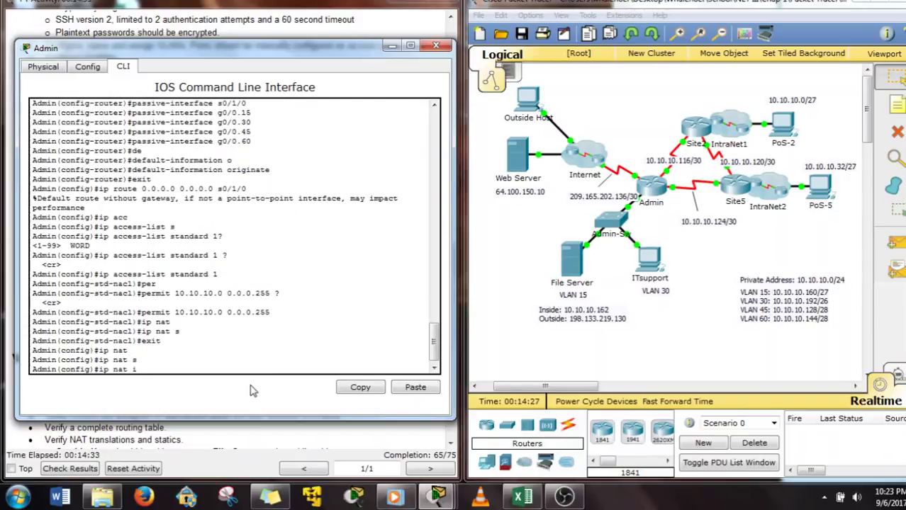
type("n")
key("Tab")
type("s")
key("Tab")
type("s")
key("Tab")
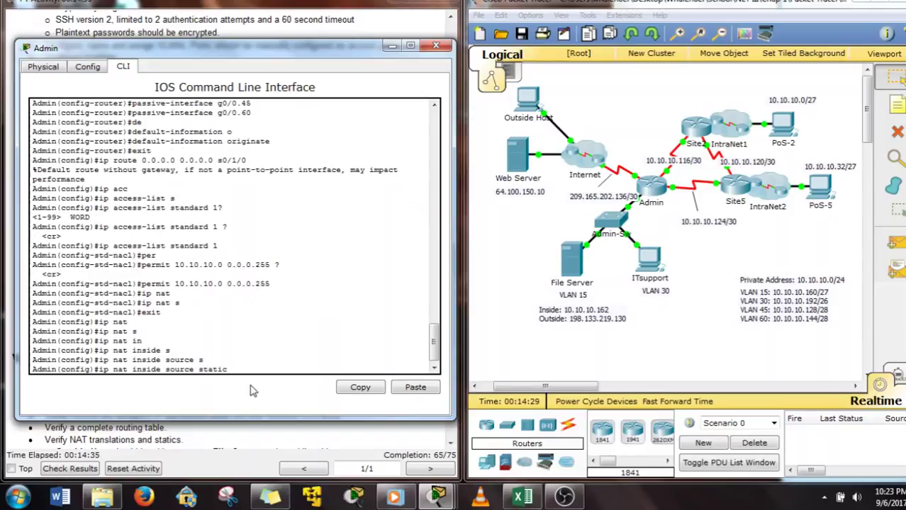
type("?")
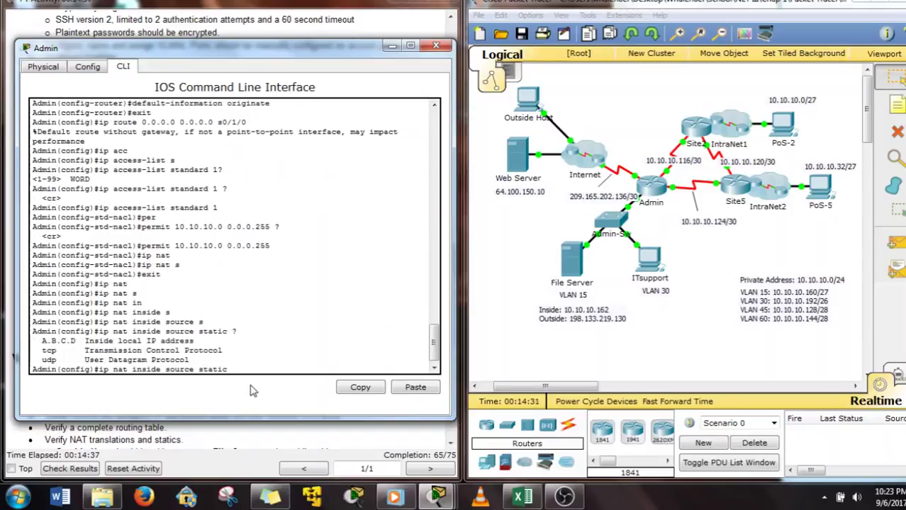
type("10.10.10.162 198.133.219.130")
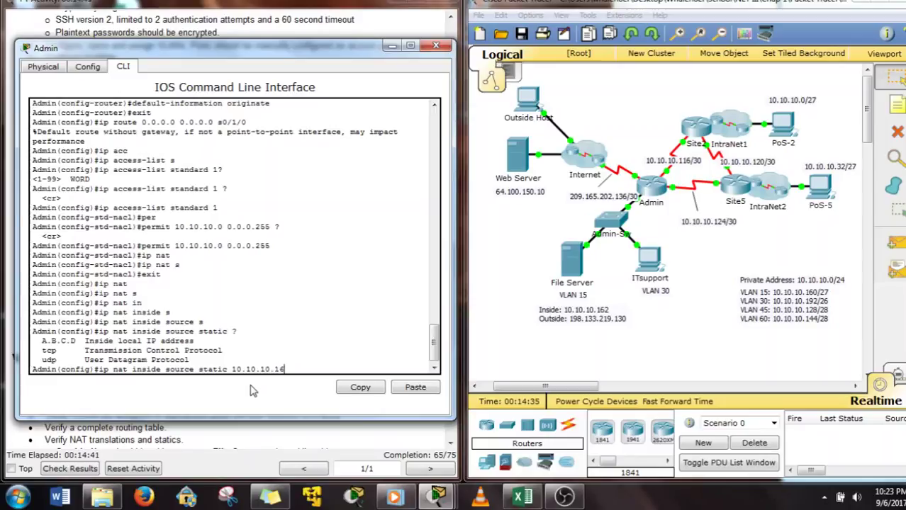
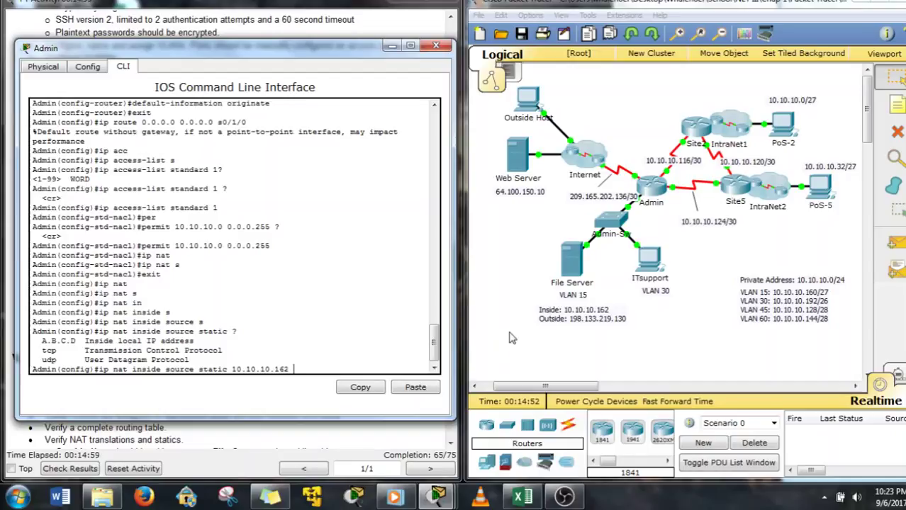
Finish the File Server static NAT command with outside address 198.133.219.130 and apply it
type("198.133.21")
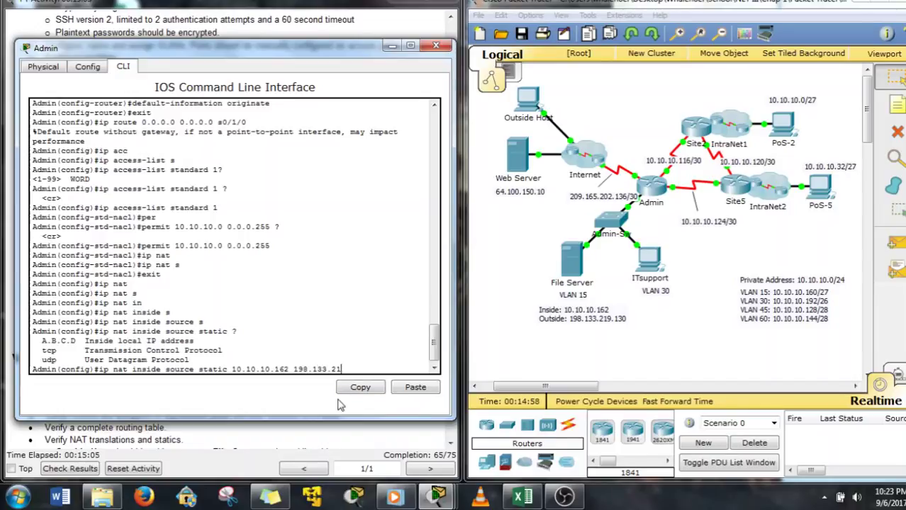
type("9.130 ?")
key("Return")
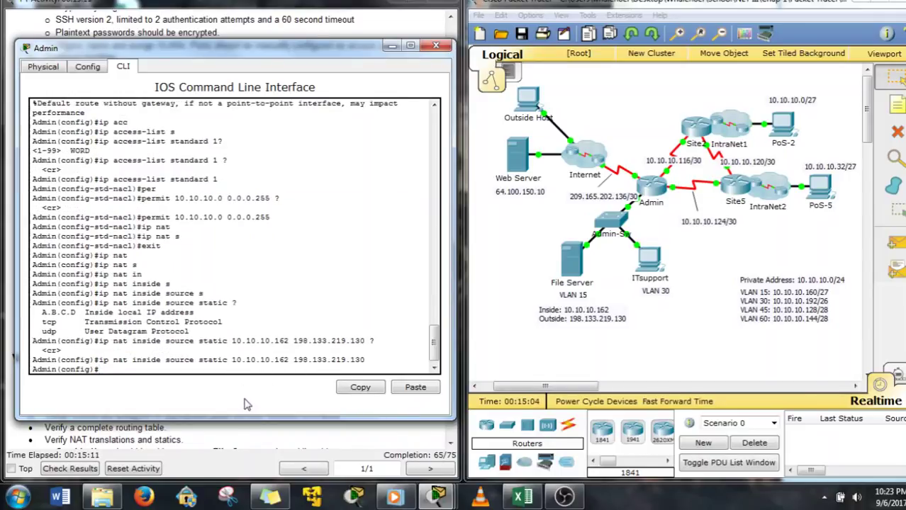
Start the ip nat pool MYPOOL command, copying the typed start address to reuse as the end address
left_click_drag(318, 53, 740, 60)
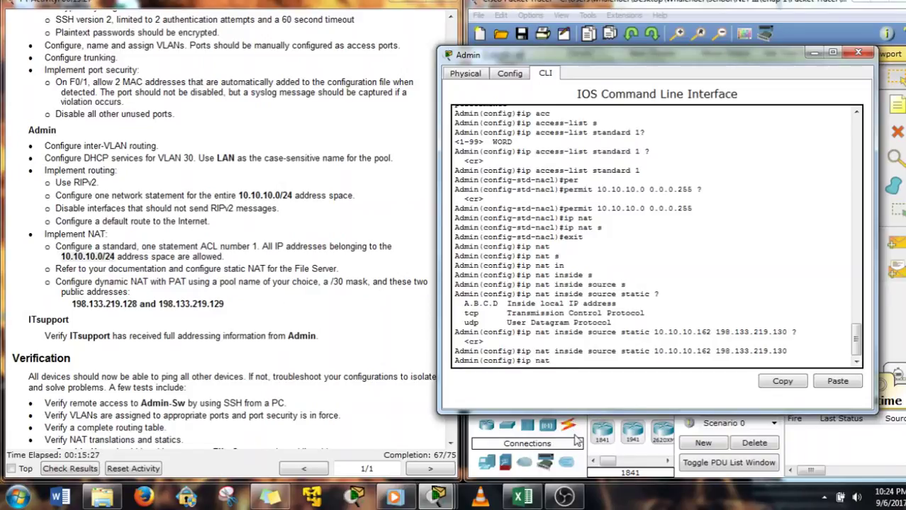
type("?po")
key("Tab")
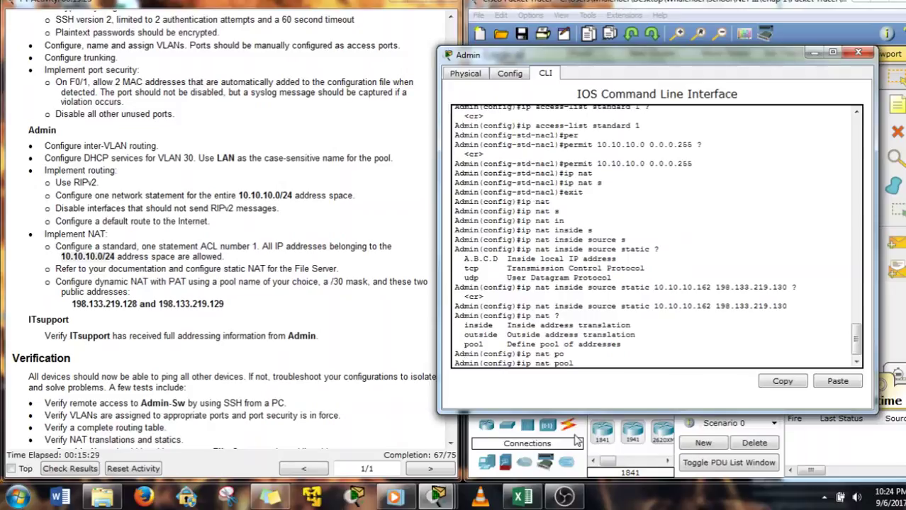
type("?")
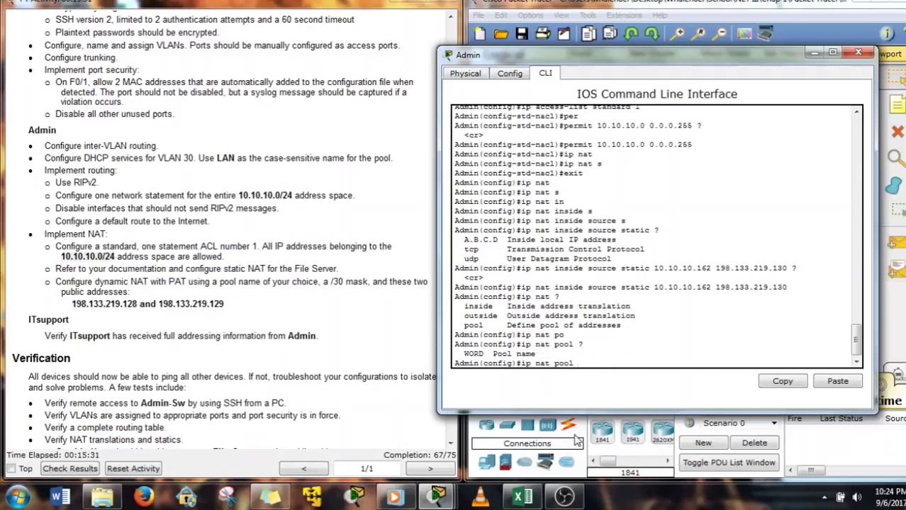
type("MYPOOL")
type(" ?")
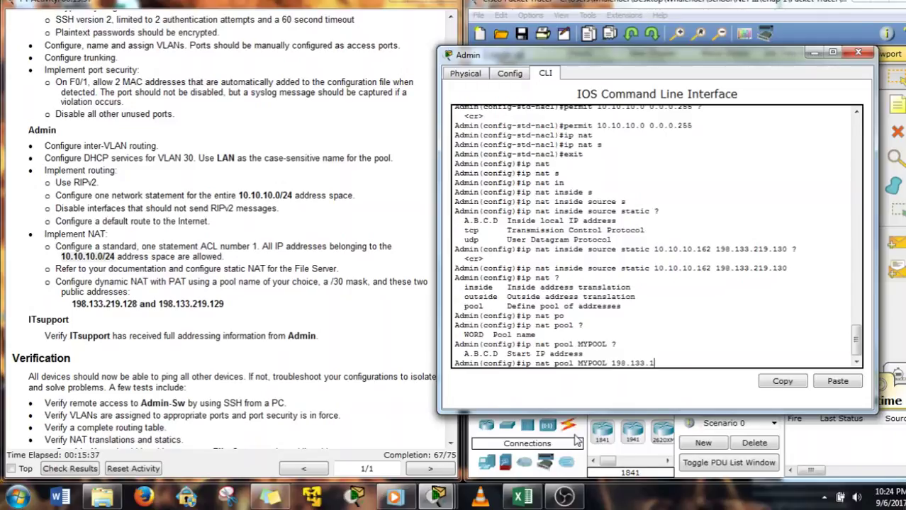
type("198.133.219.128")
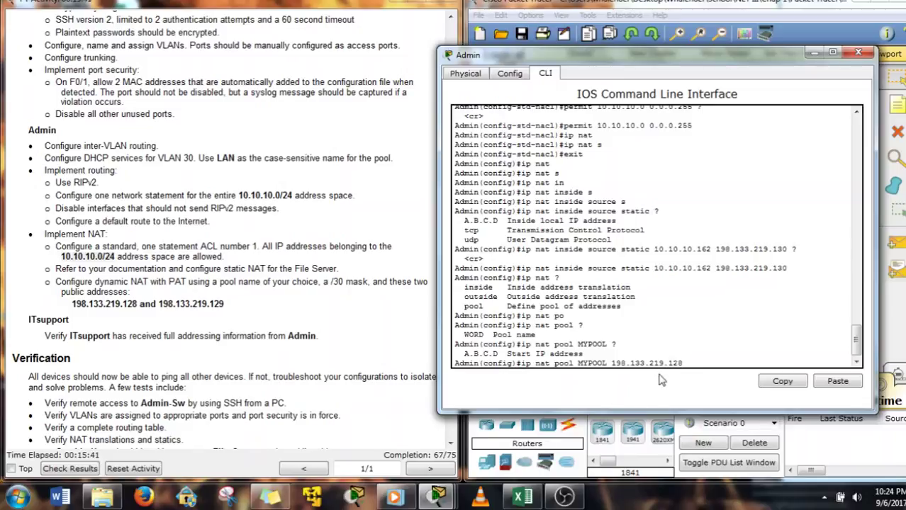
left_click_drag(680, 363, 611, 363)
key("ctrl+c")
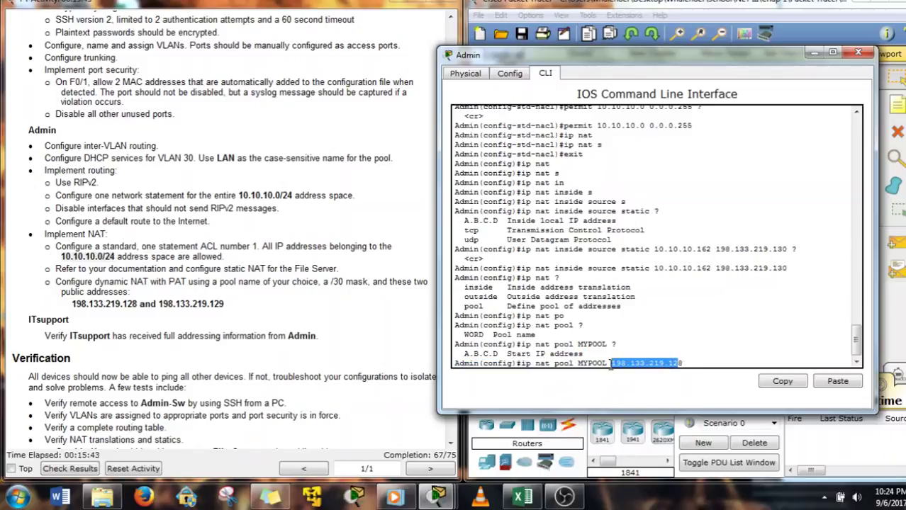
right_click(642, 362)
left_click(652, 368)
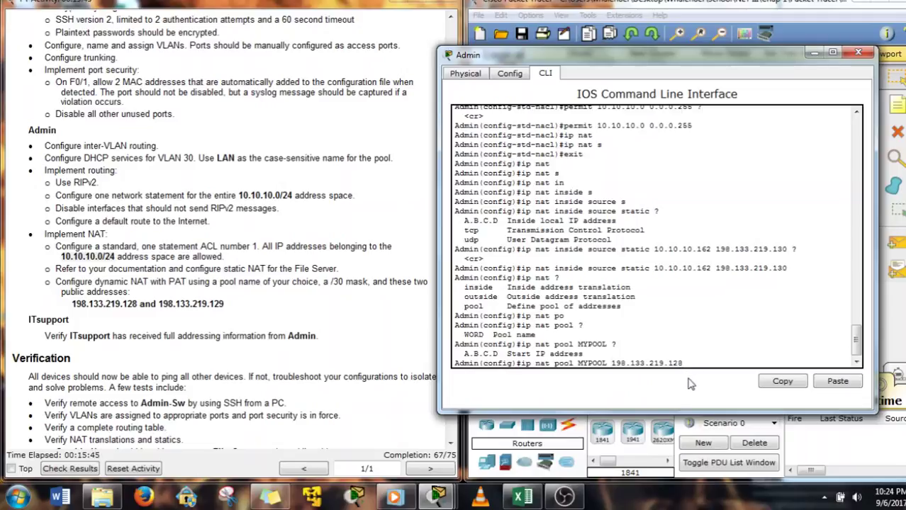
right_click(702, 362)
left_click(743, 383)
Complete MYPOOL with end address 198.133.219.129 and netmask 255.255.255.252, then apply it
type("9 ?n")
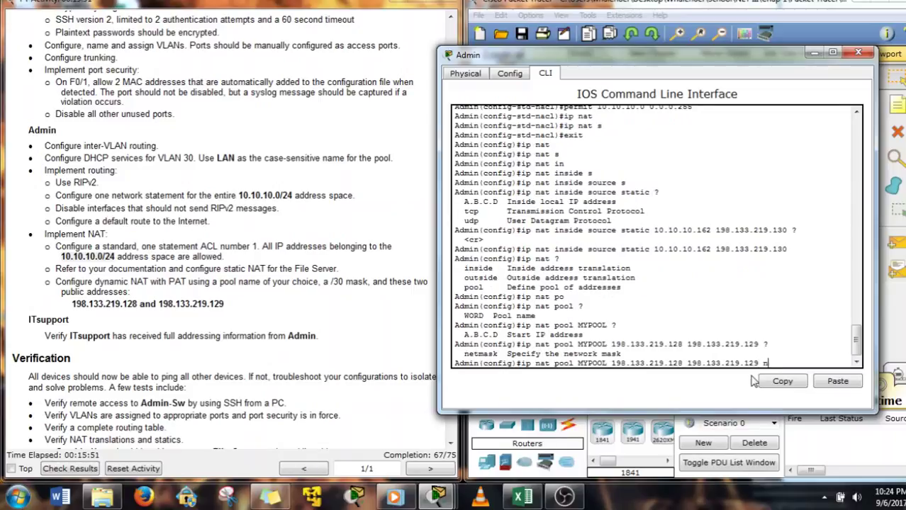
type("etmask")
key("Tab")
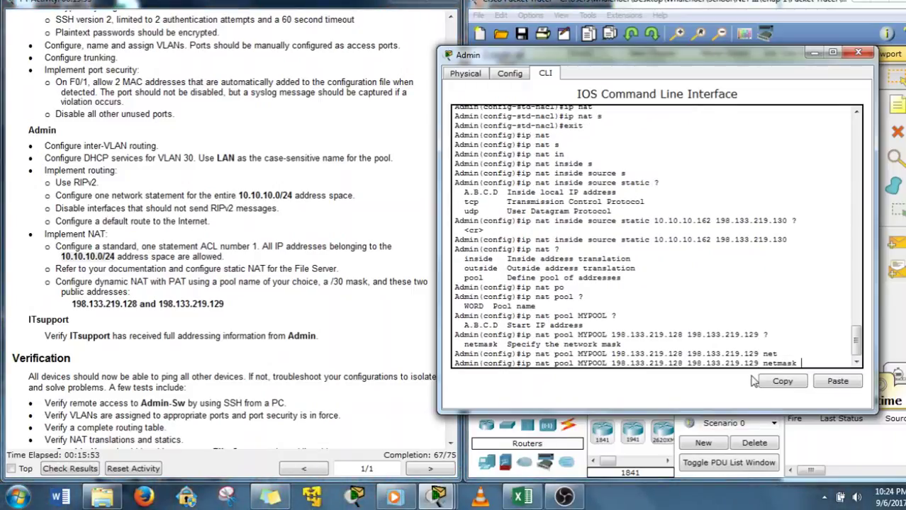
left_click_drag(693, 57, 675, 59)
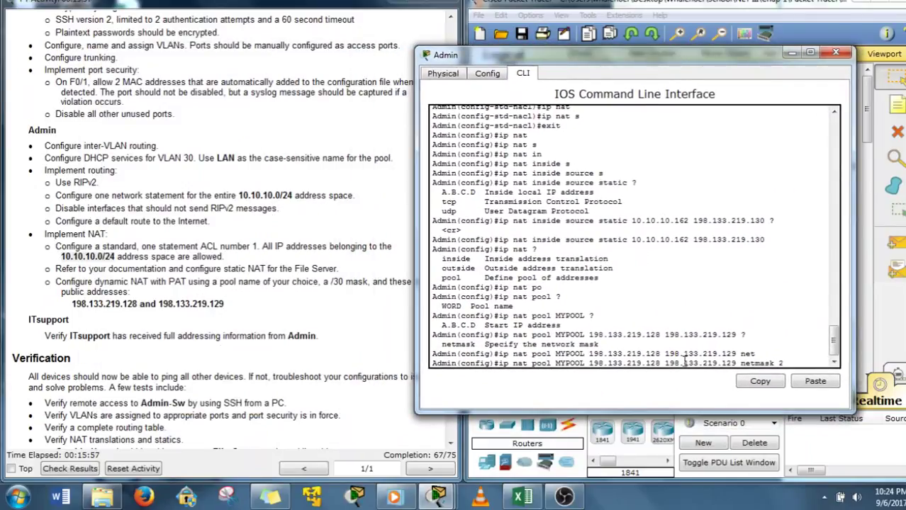
type("255.255.255.25")
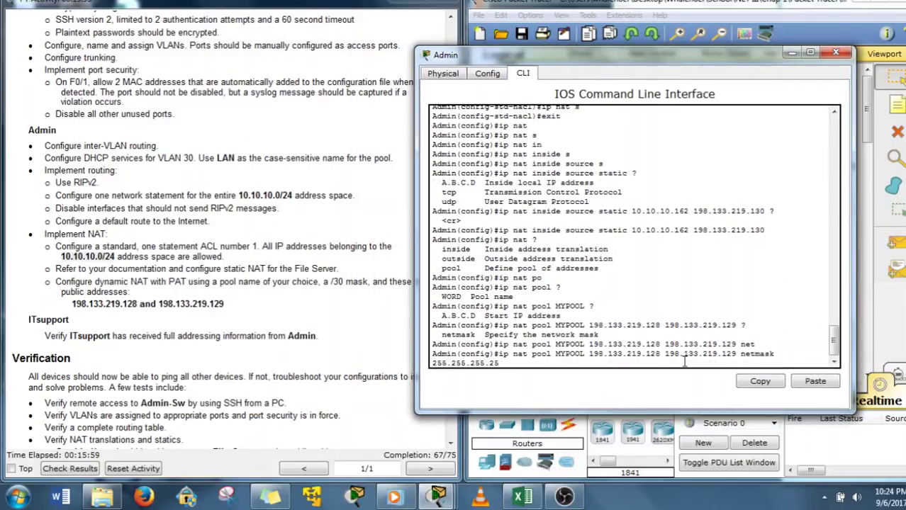
type("2 ?")
key("Return")
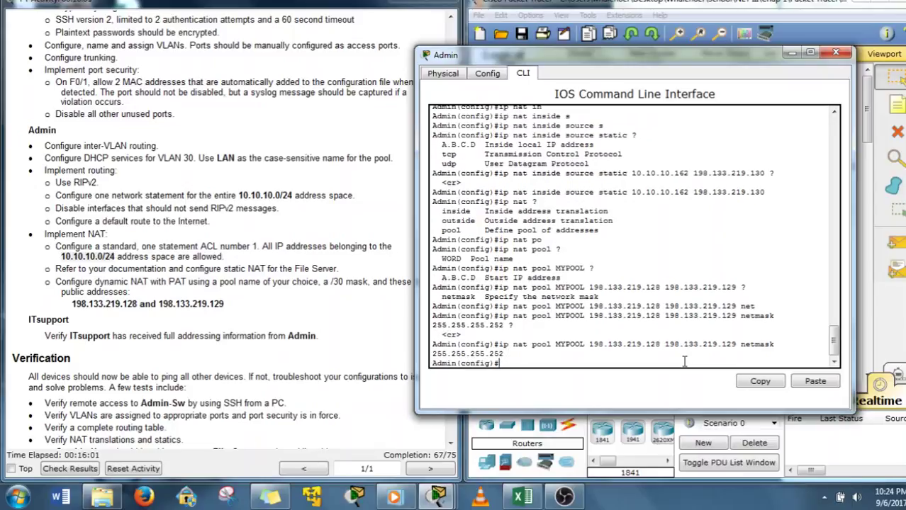
Build the start of the PAT command 'ip nat inside source list' using Tab completion
left_click_drag(484, 55, 524, 38)
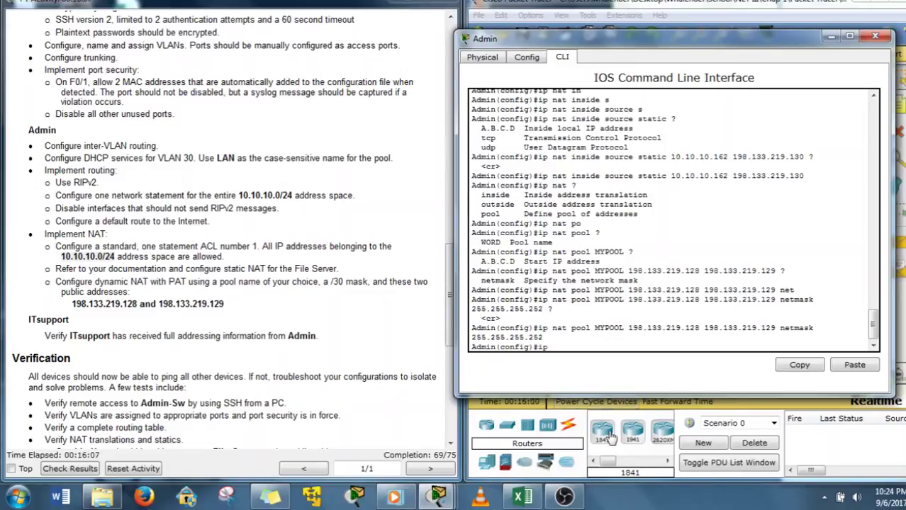
type("nat")
key("Tab")
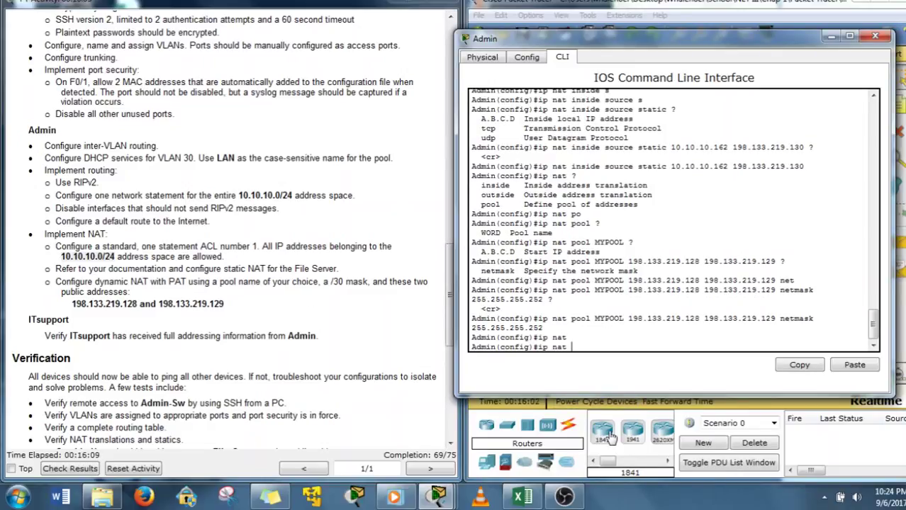
type("?")
type("in")
key("Tab")
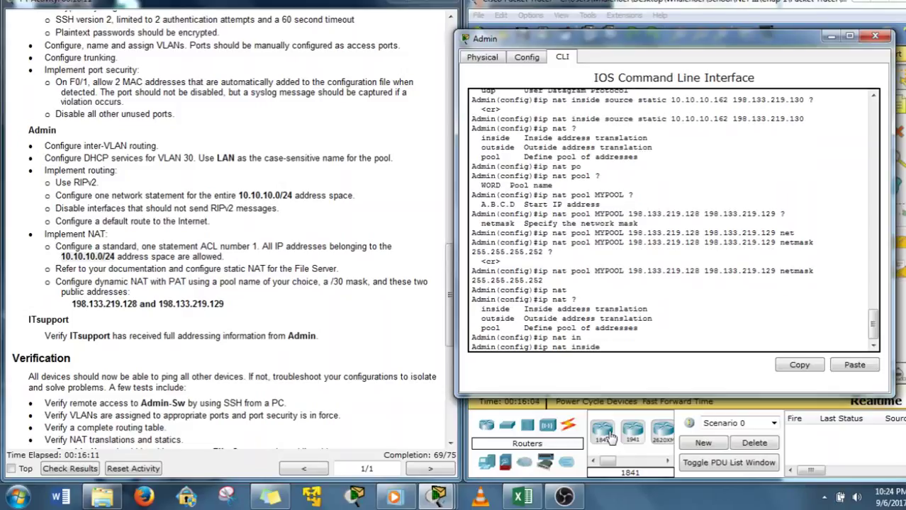
type("?")
type("s")
key("Tab")
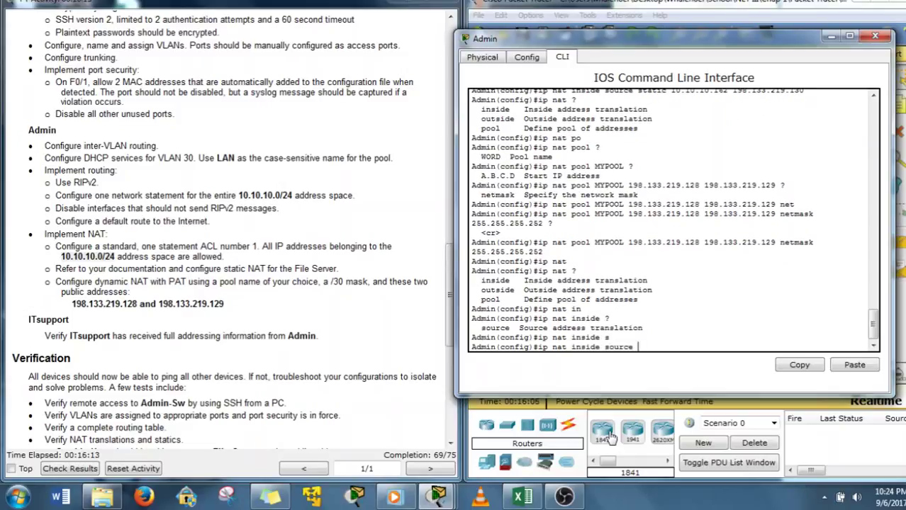
type("l")
key("Tab")
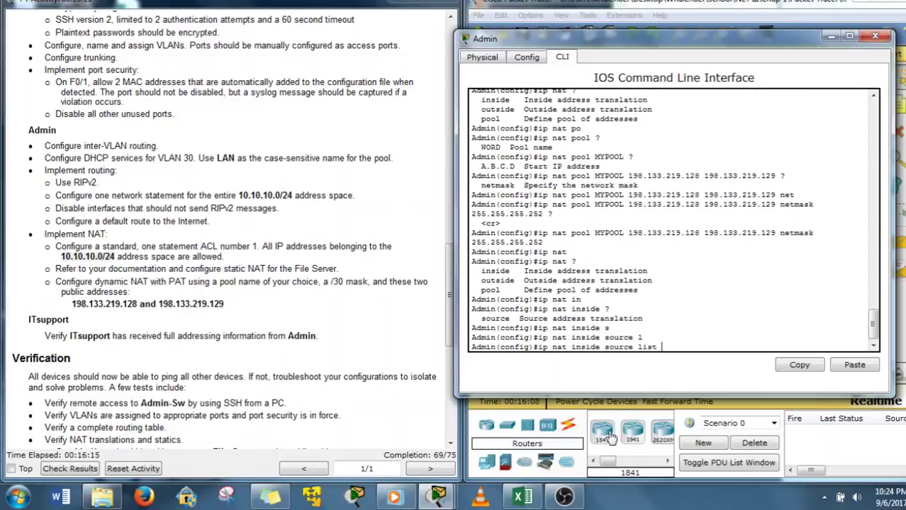
Complete it as list 1 pool MYPOOL overload and enter the command
scroll(594, 160, "up", 3)
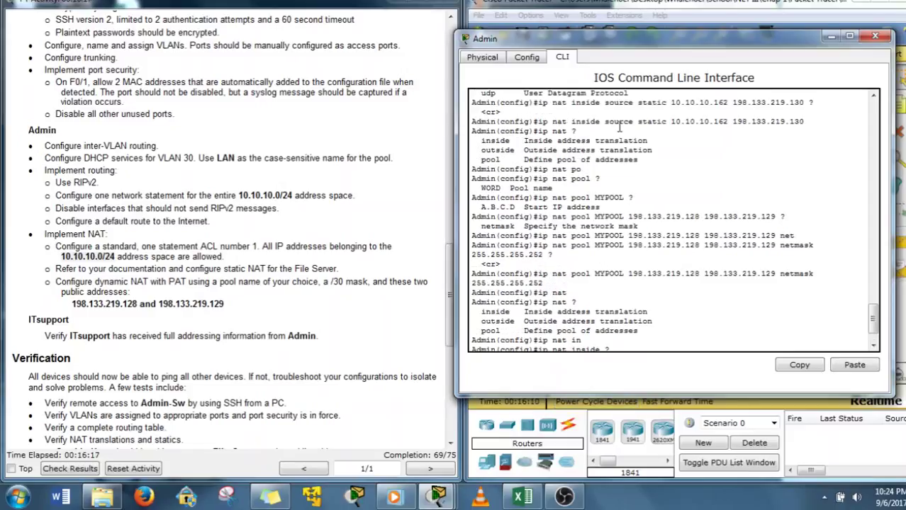
scroll(647, 149, "up", 7)
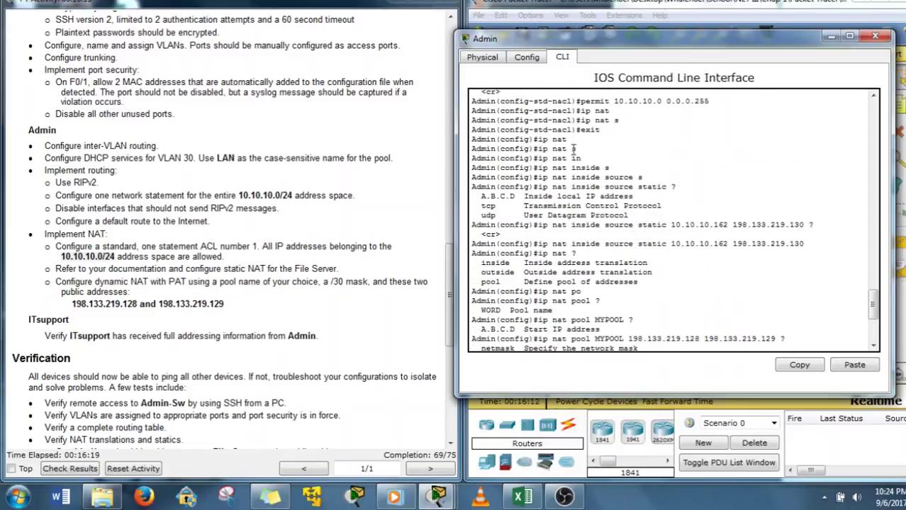
scroll(574, 154, "down", 10)
type("1 ")
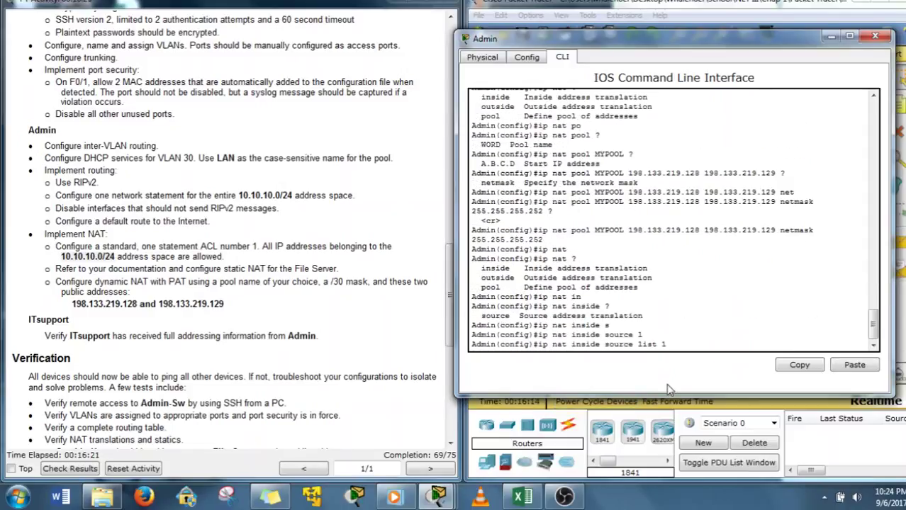
type("po")
key("Tab")
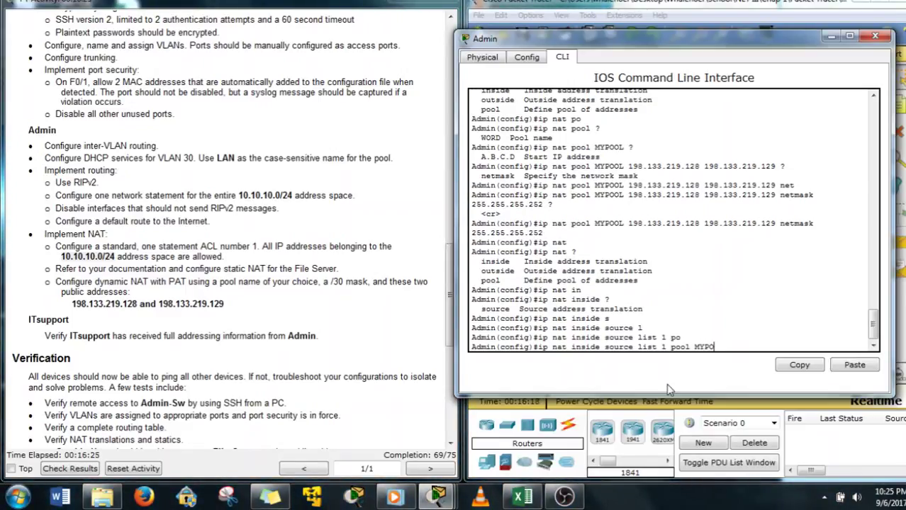
type("MYPOOL ?")
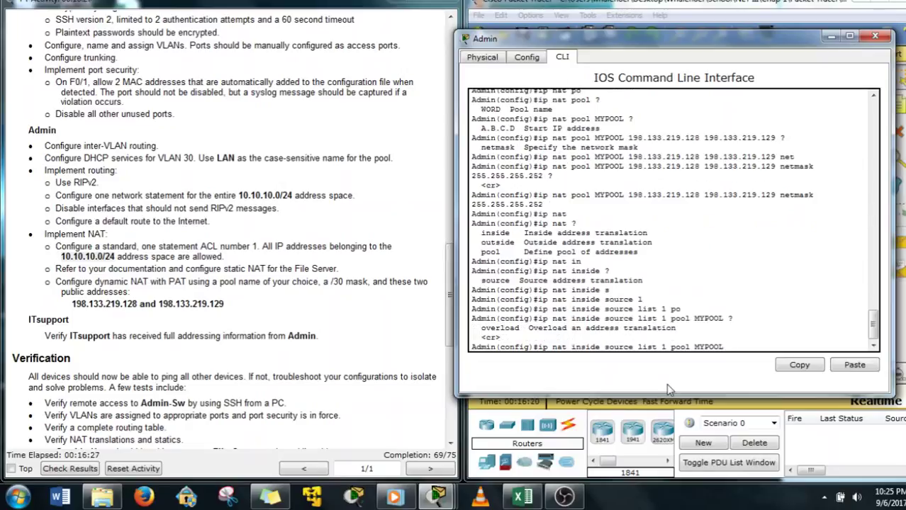
type("over")
key("Tab")
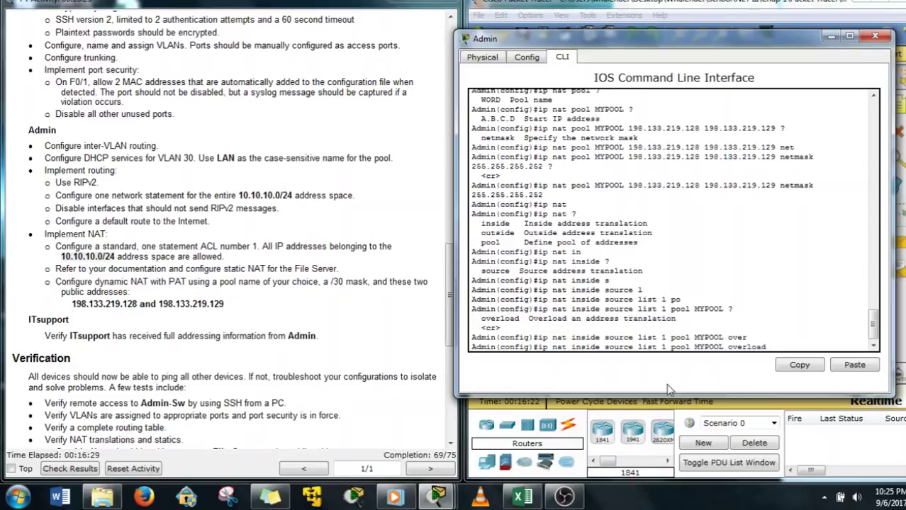
key("Return")
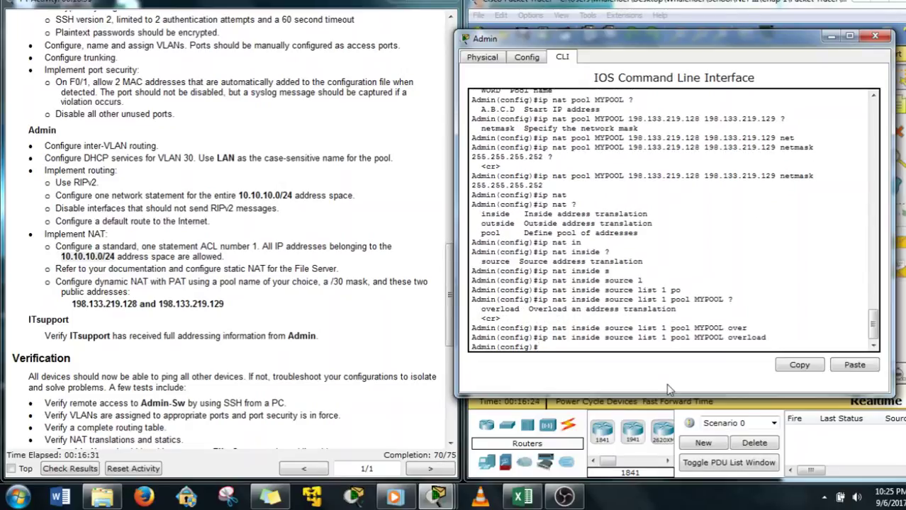
Review the pool address range and Admin topology labels, then begin an int command
left_click_drag(805, 44, 390, 69)
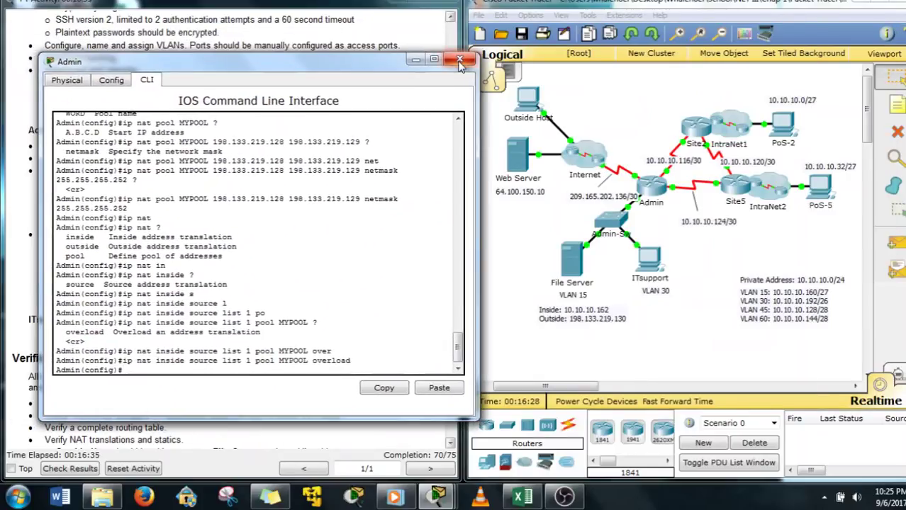
mouse_move(334, 64)
left_mouse_down()
mouse_move(689, 59)
mouse_move(317, 66)
left_mouse_up()
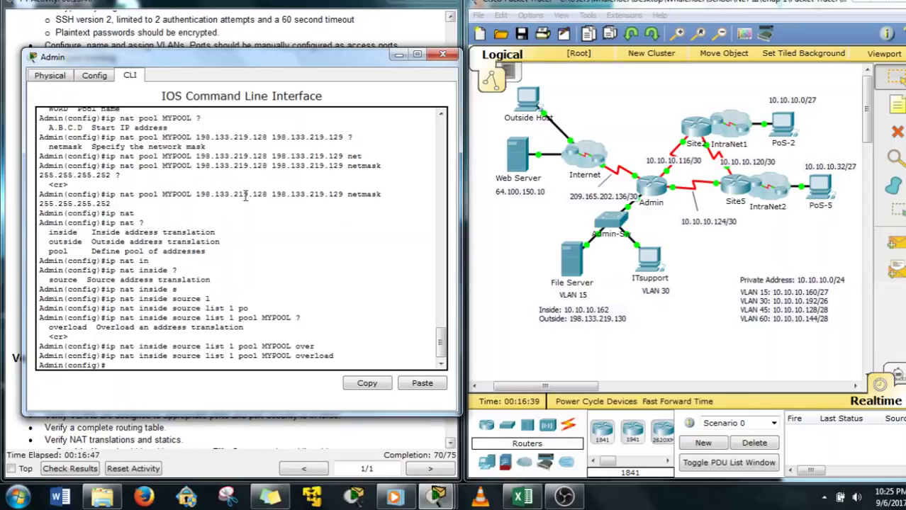
left_click_drag(192, 194, 343, 195)
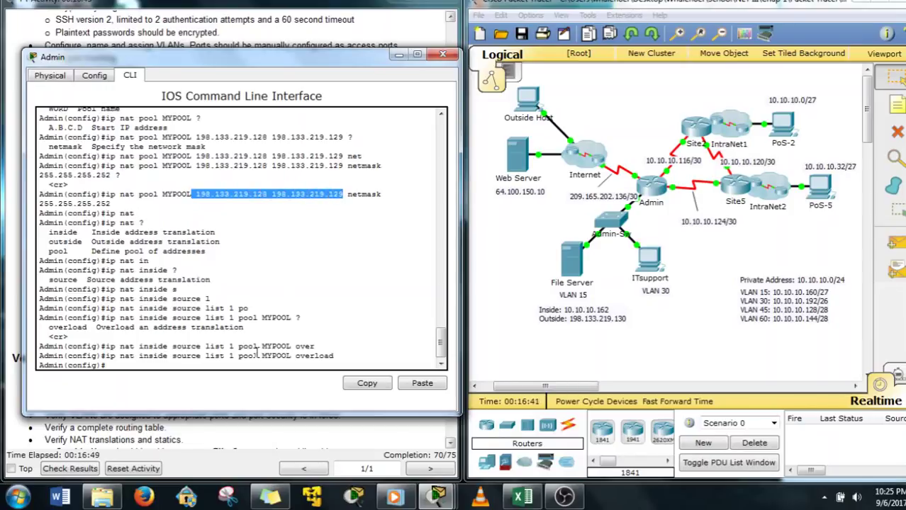
left_click(257, 353)
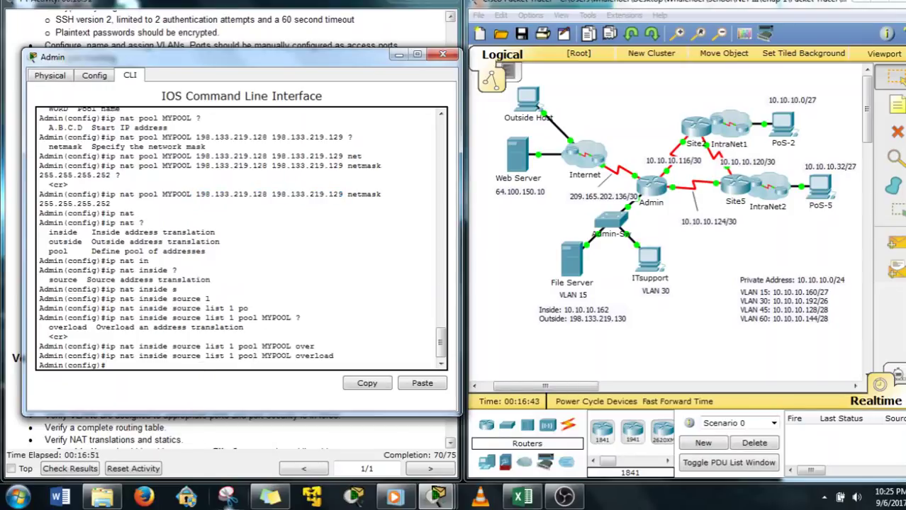
type("int")
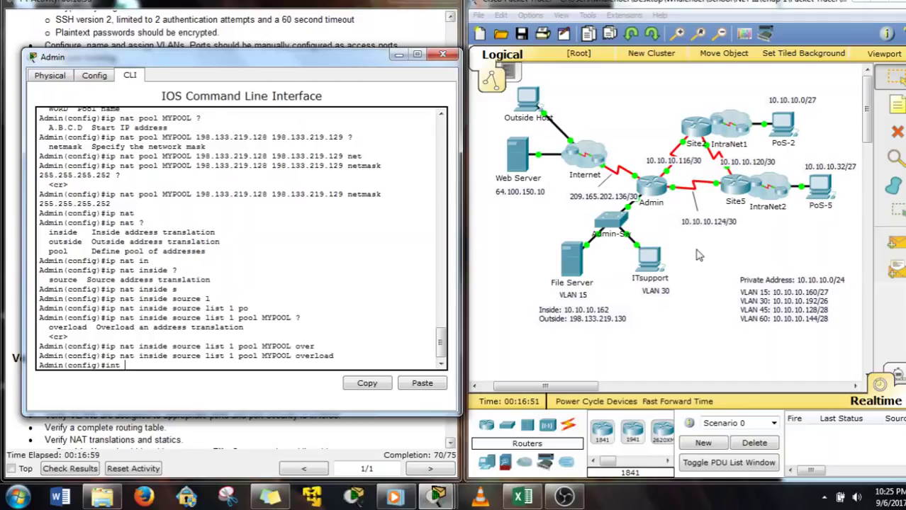
left_click(627, 159)
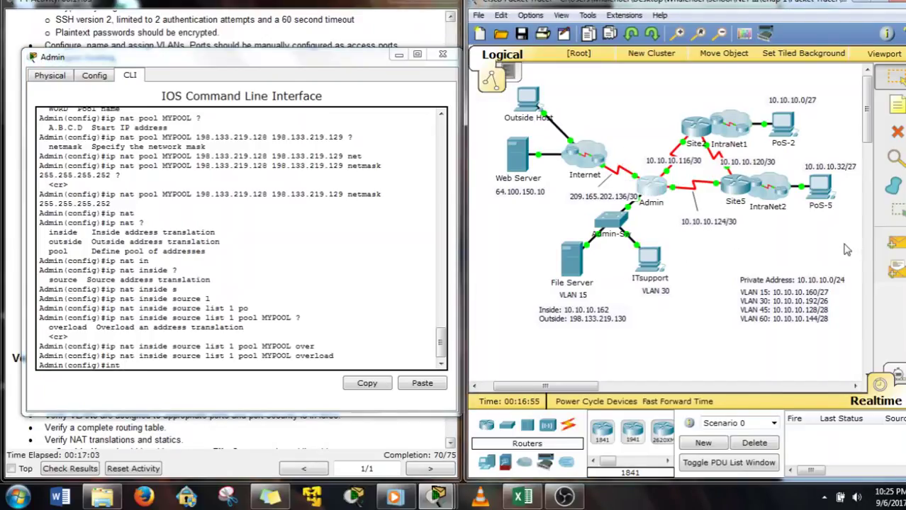
left_click_drag(843, 98, 662, 243)
left_click_drag(614, 346, 642, 197)
left_click(155, 360)
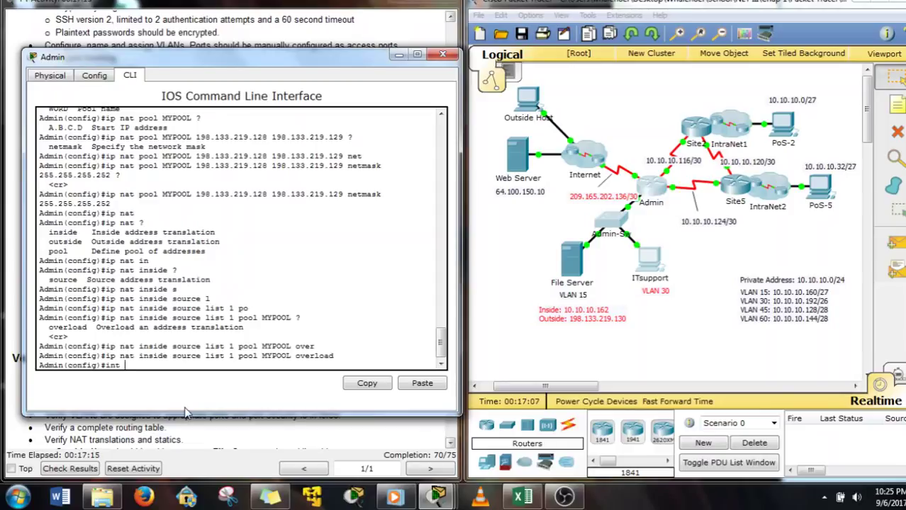
Make subinterface g0/0.15 a NAT inside interface
type("g0/0.15")
key("Return")
key("Up")
key("Down")
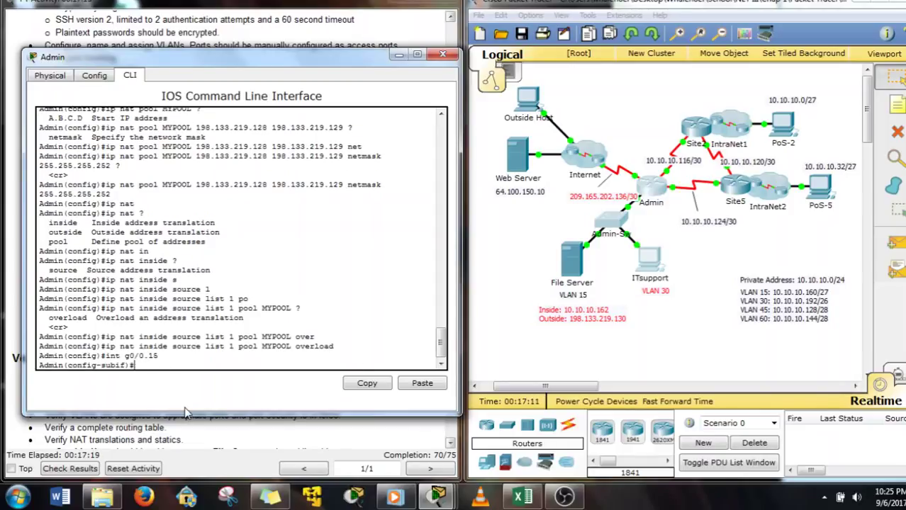
type("ip nat ins")
key("Tab")
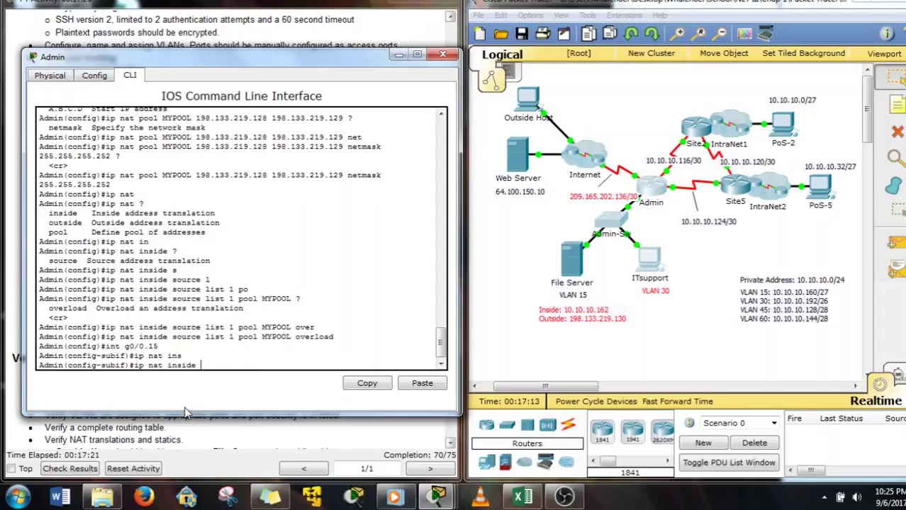
key("Return")
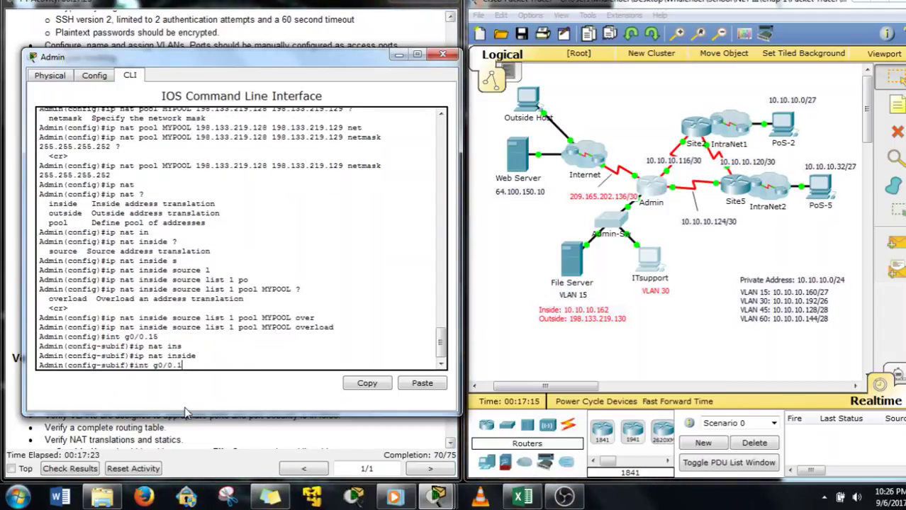
Mark subinterfaces g0/0.30 and g0/0.45 as NAT inside
key("BackSpace")
type("30")
key("Return")
type("ip nat inside")
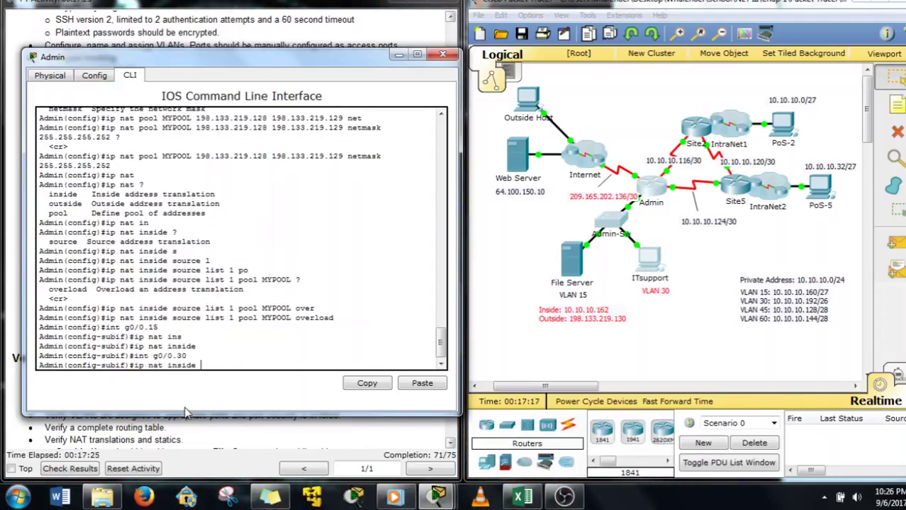
key("Return")
key("Up")
key("Up")
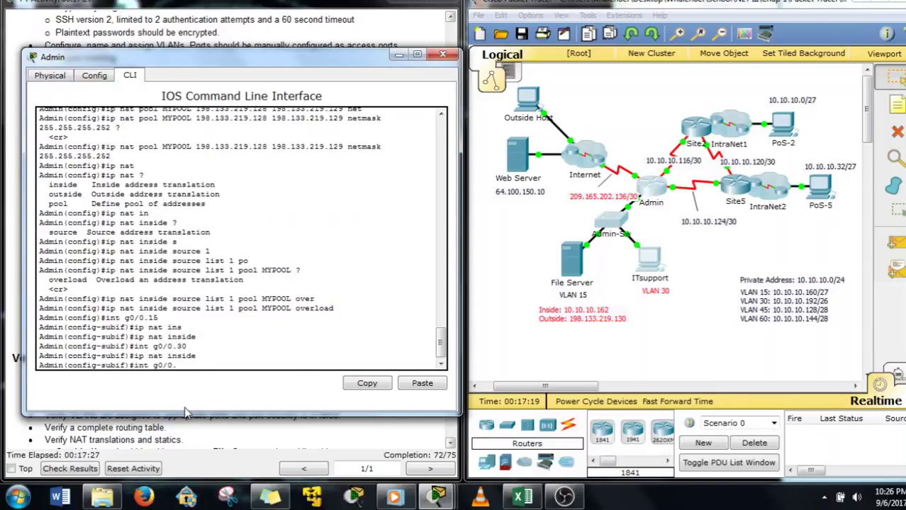
type("45")
key("Return")
key("Up")
key("Up")
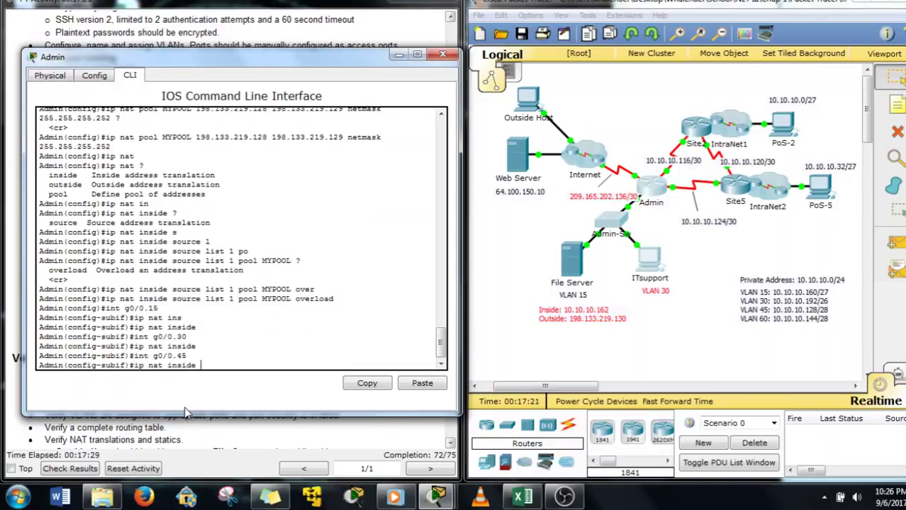
key("Return")
Mark g0/0.60 as NAT inside, then enter serial interface s0/0/0
key("Up")
key("Up")
type("\\")
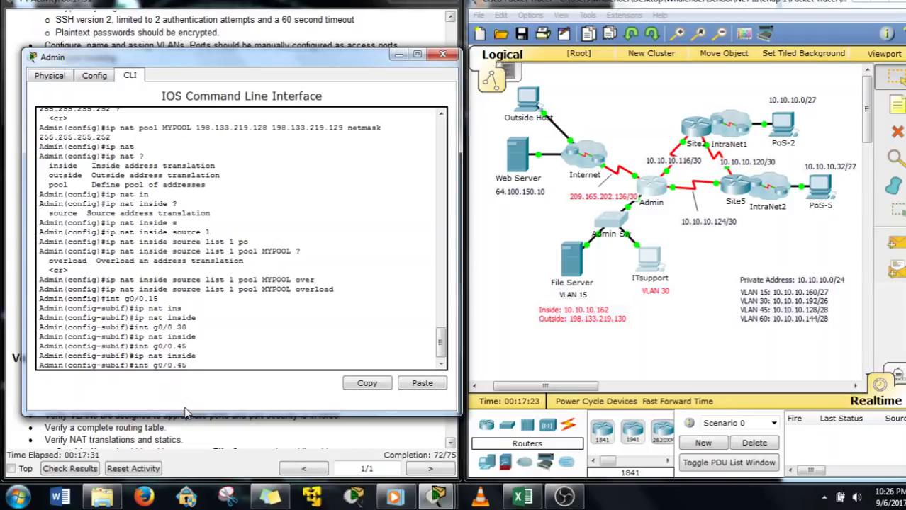
key("BackSpace")
key("BackSpace")
type("60")
key("Return")
key("Up")
key("Up")
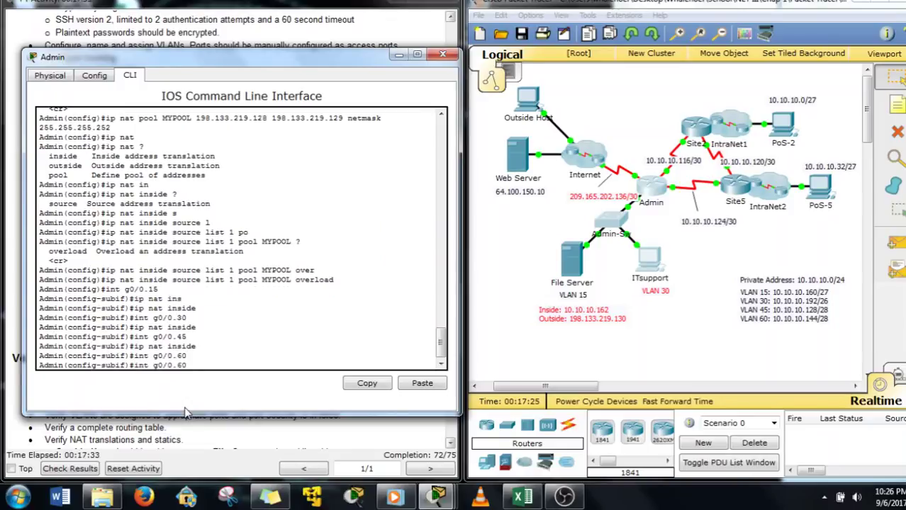
key("Return")
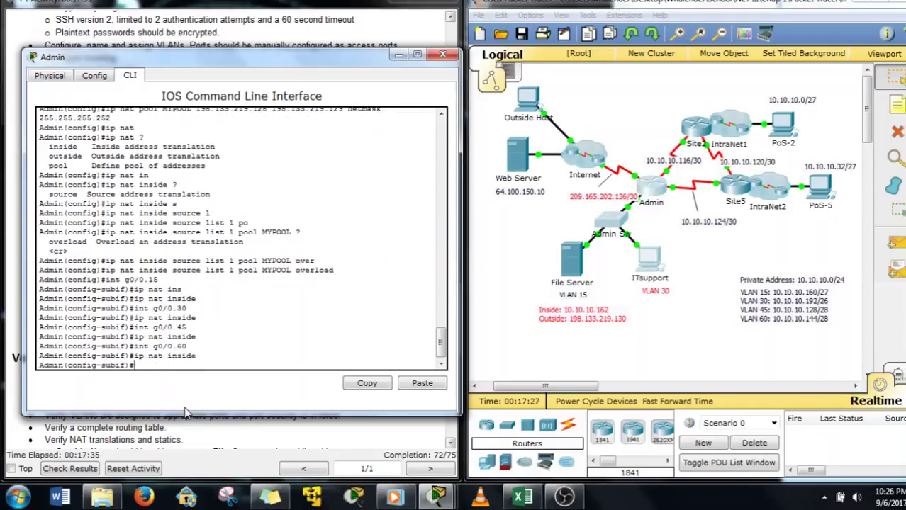
key("Up")
key("Up")
key("BackSpace")
key("BackSpace")
key("BackSpace")
key("BackSpace")
key("BackSpace")
key("BackSpace")
key("BackSpace")
type("s")
key("Return")
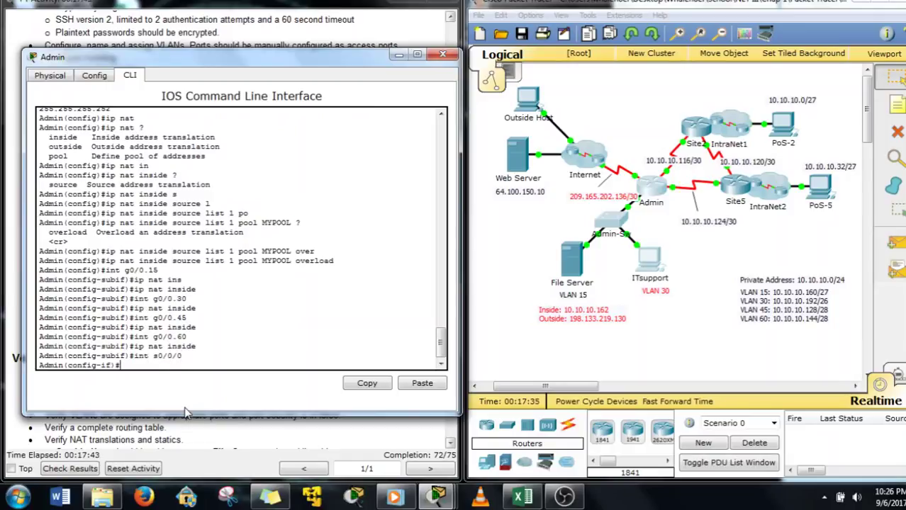
Check the topology and activity instructions before configuring the serial interfaces
left_click(659, 154)
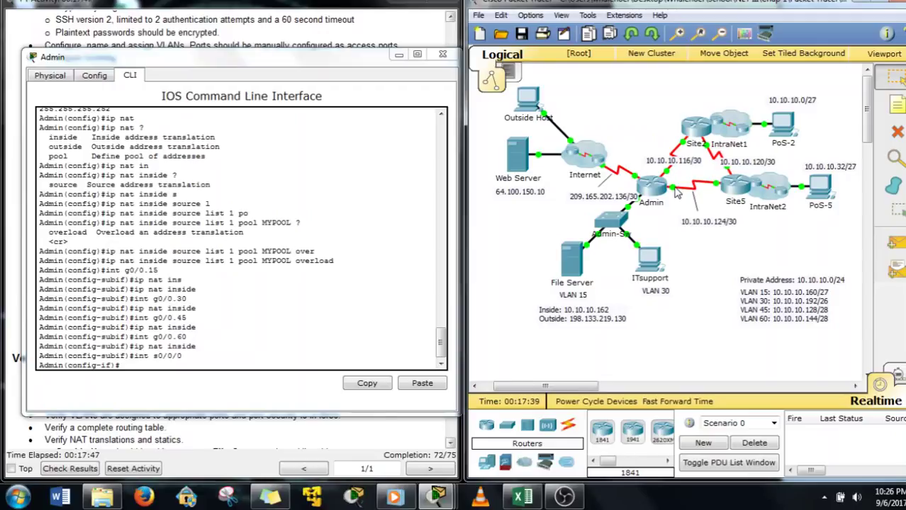
mouse_move(677, 192)
left_click(174, 365)
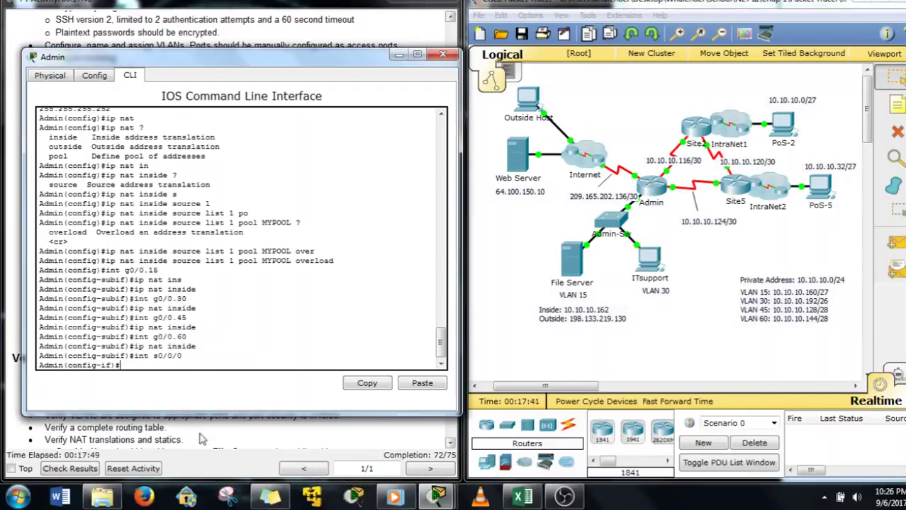
left_click(191, 465)
scroll(191, 460, "up", 2)
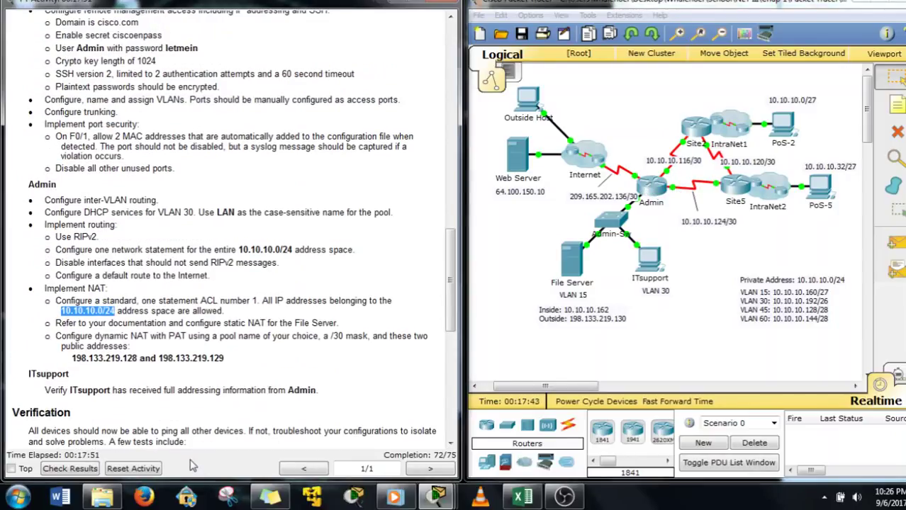
left_click(654, 197)
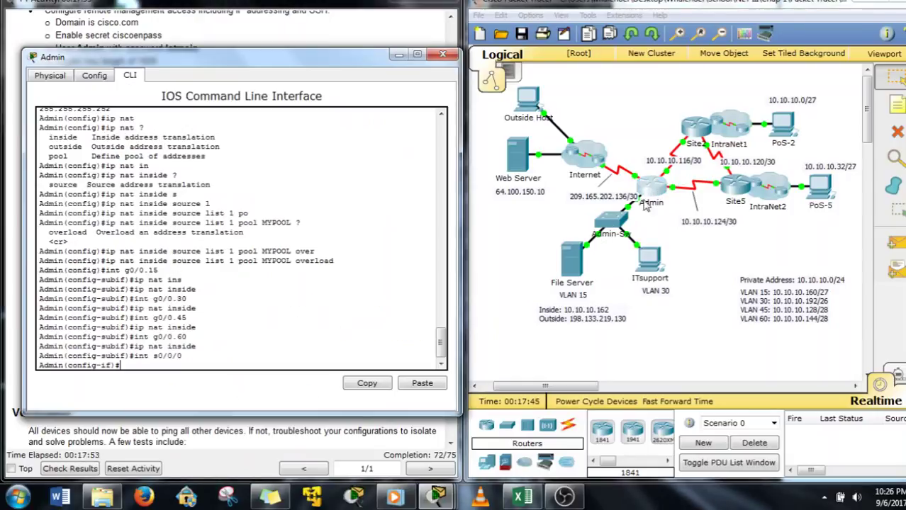
Set serial interfaces s0/0/0 and s0/0/1 as NAT inside
type("ip nat inside")
key("Return")
type("int s0/0/0")
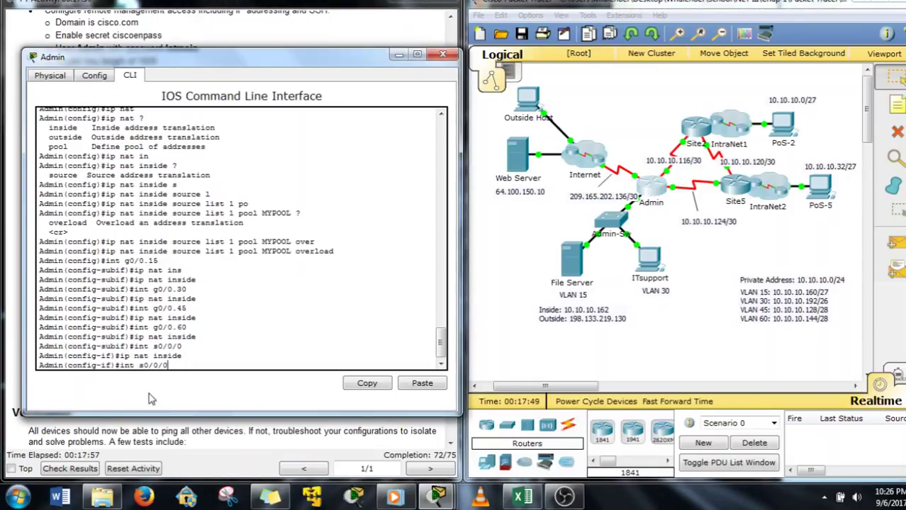
key("BackSpace")
type("1")
key("Return")
type("ip nat inside")
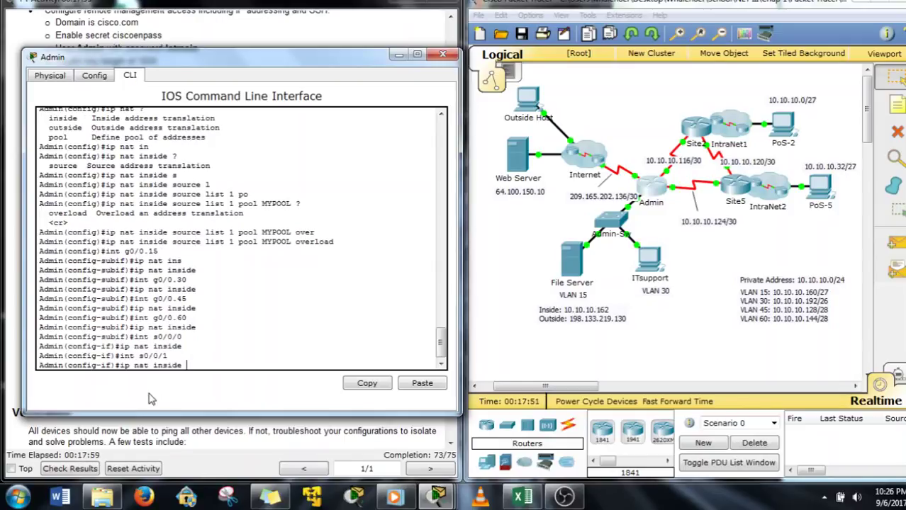
key("Return")
Make s0/1/0 the NAT outside interface and close the Admin CLI
key("Up")
key("Up")
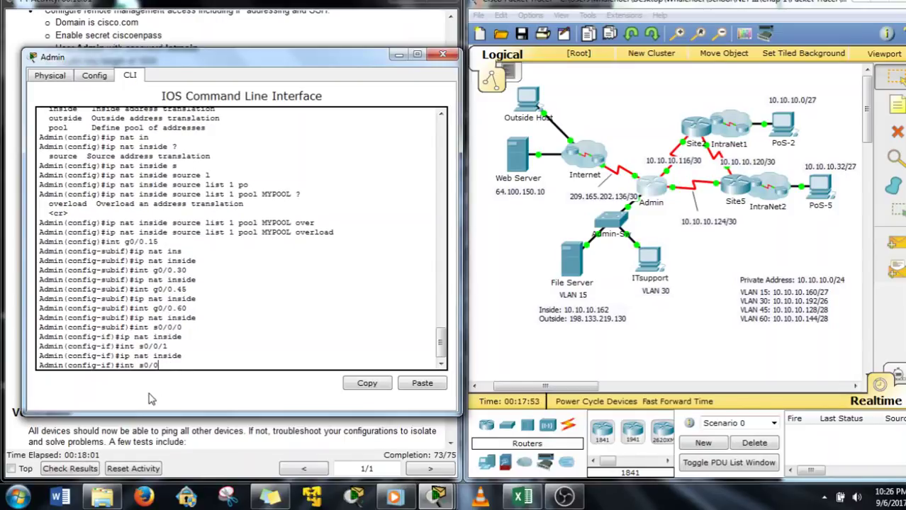
key("BackSpace")
type("/0")
key("Return")
key("Up")
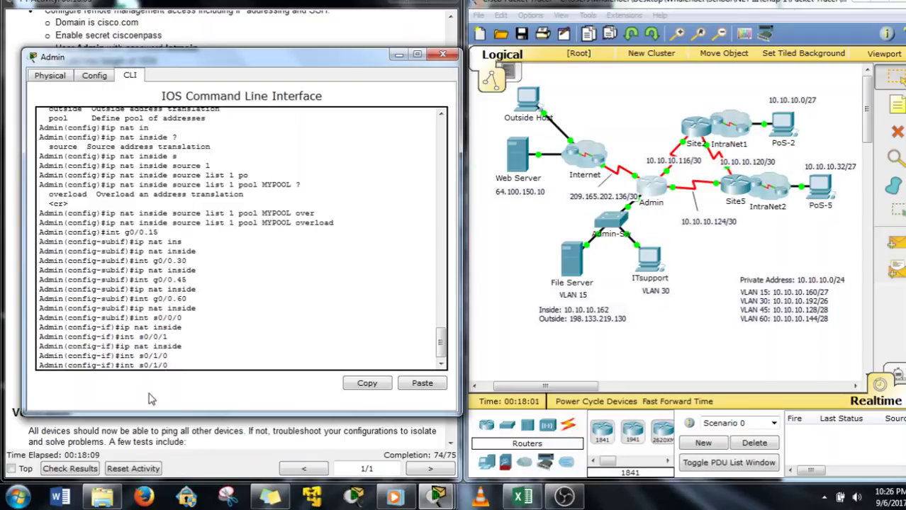
key("Up")
key("BackSpace")
key("BackSpace")
key("BackSpace")
key("BackSpace")
key("BackSpace")
key("BackSpace")
type("out")
key("Tab")
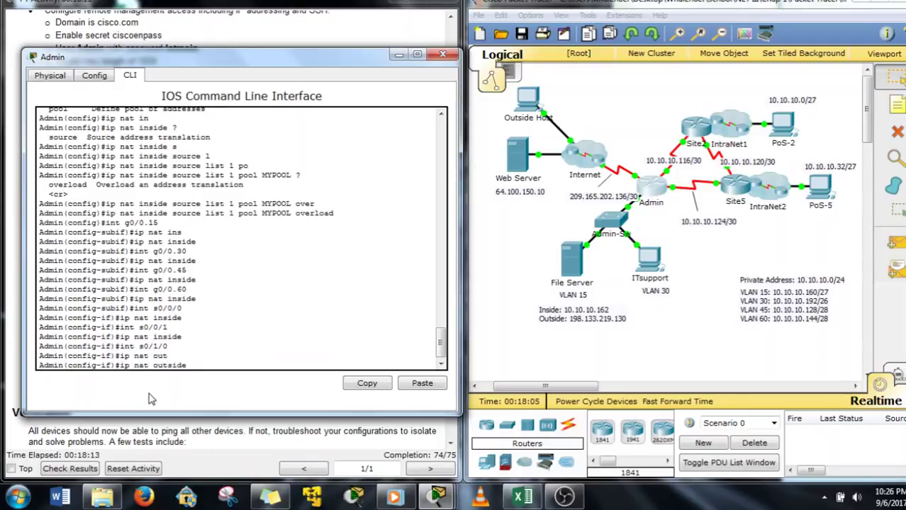
key("Return")
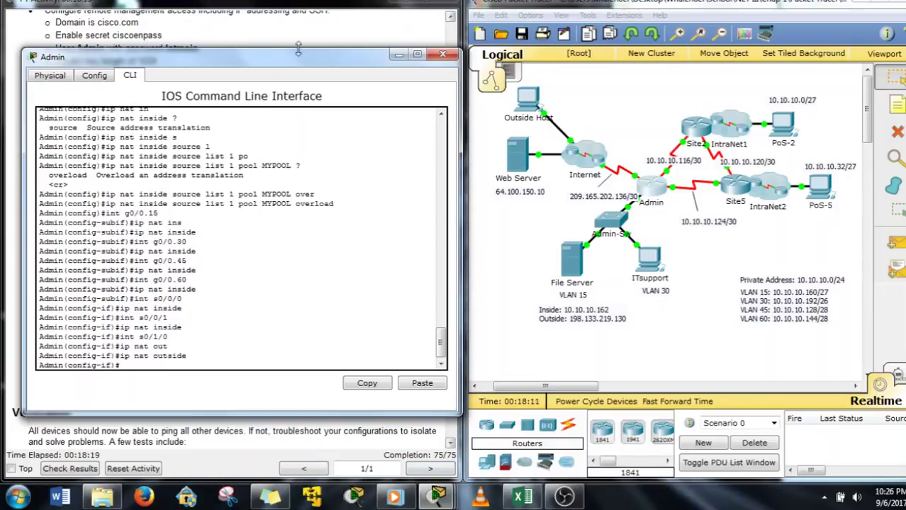
left_click(437, 55)
Scroll down the instructions to review the list of Verification tests
scroll(149, 312, "down", 8)
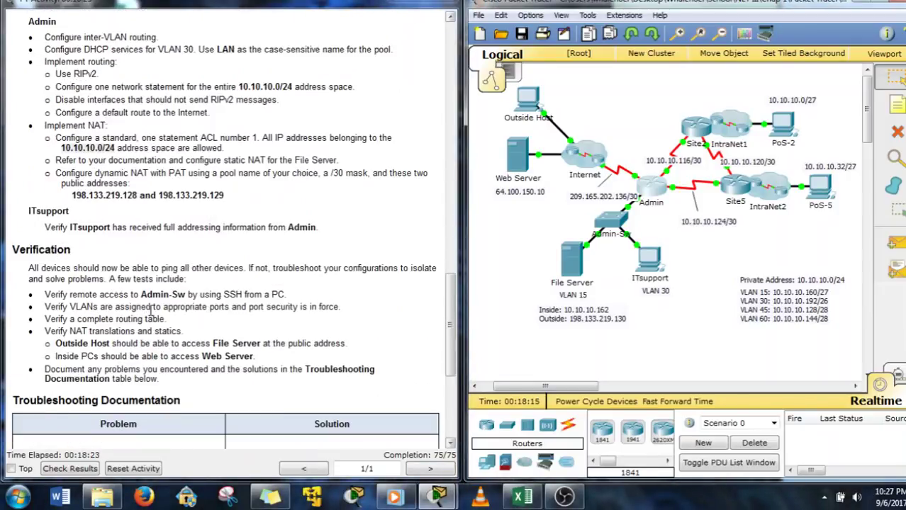
left_click_drag(44, 172, 326, 259)
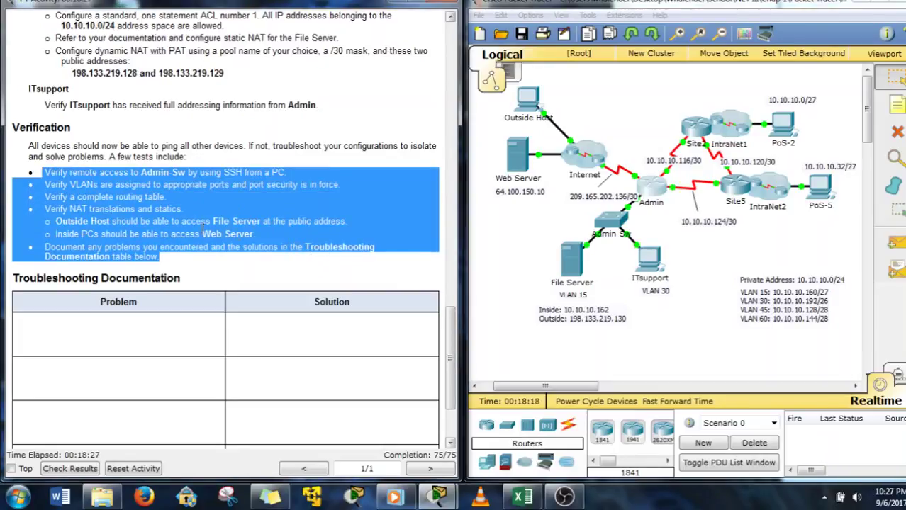
left_click(60, 185)
scroll(234, 339, "down", 1)
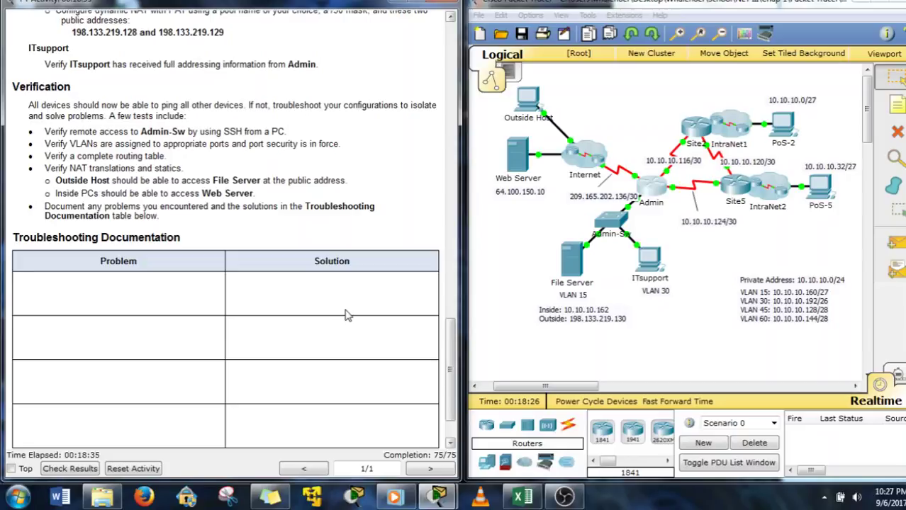
scroll(384, 349, "down", 2)
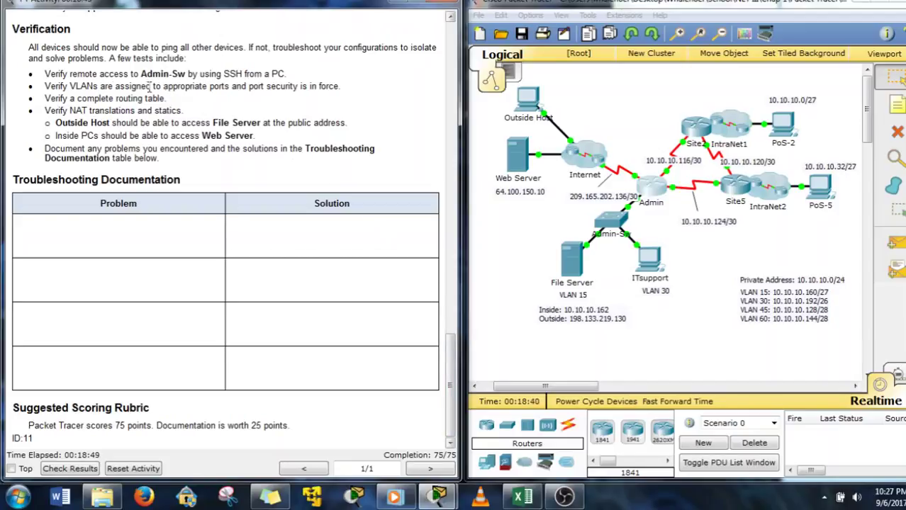
Highlight the SSH verification task and open the ITsupport PC
left_click_drag(43, 74, 286, 73)
left_click(308, 76)
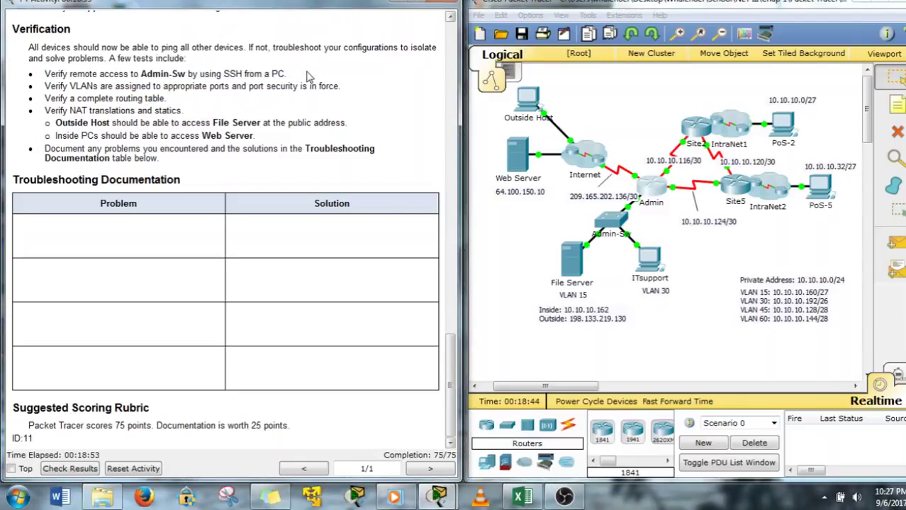
left_click(649, 262)
left_click(567, 209)
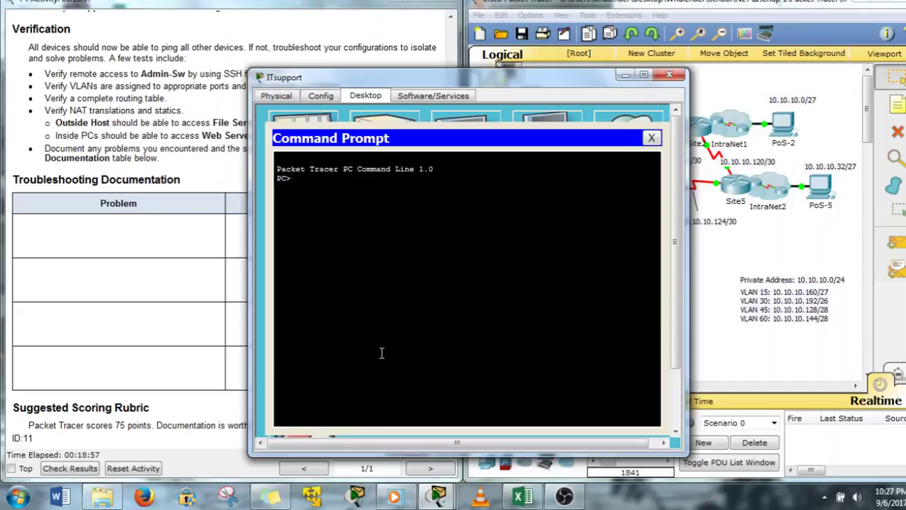
type("ssh -l Admin")
type("10.10.10.146")
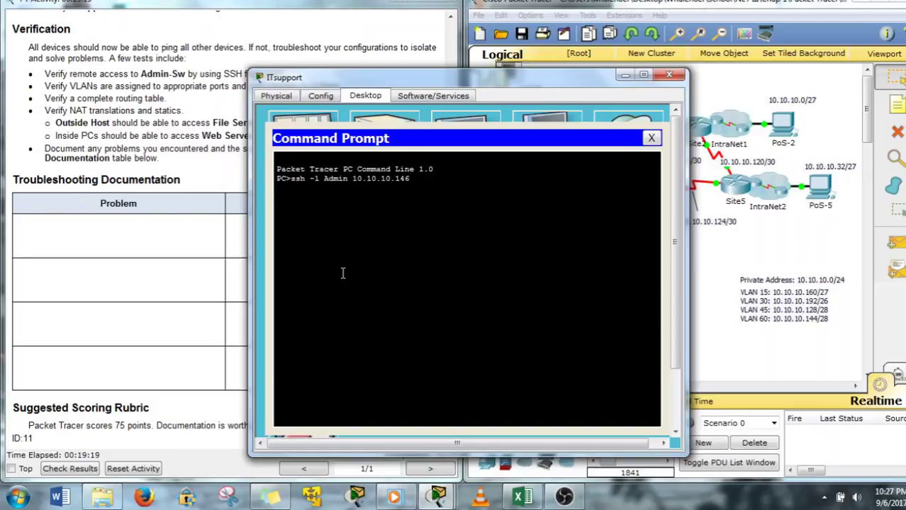
key("Return")
key("Return")
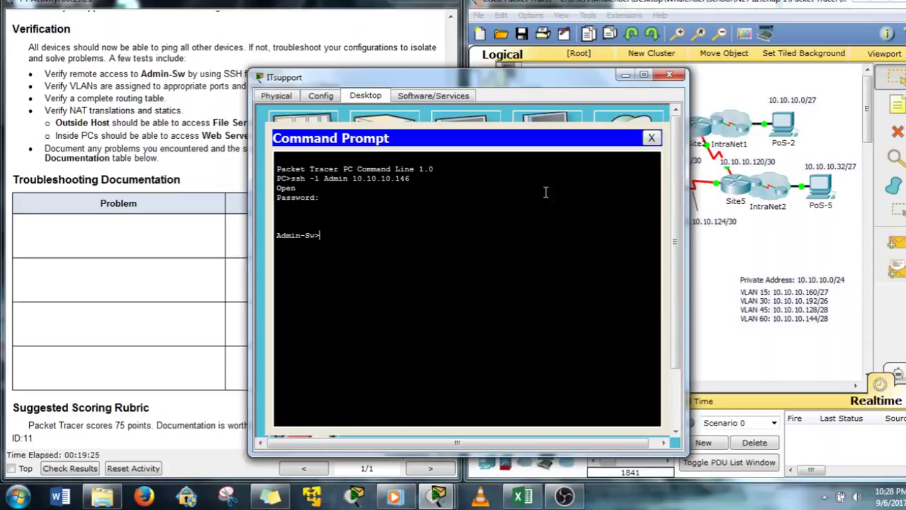
left_click(669, 74)
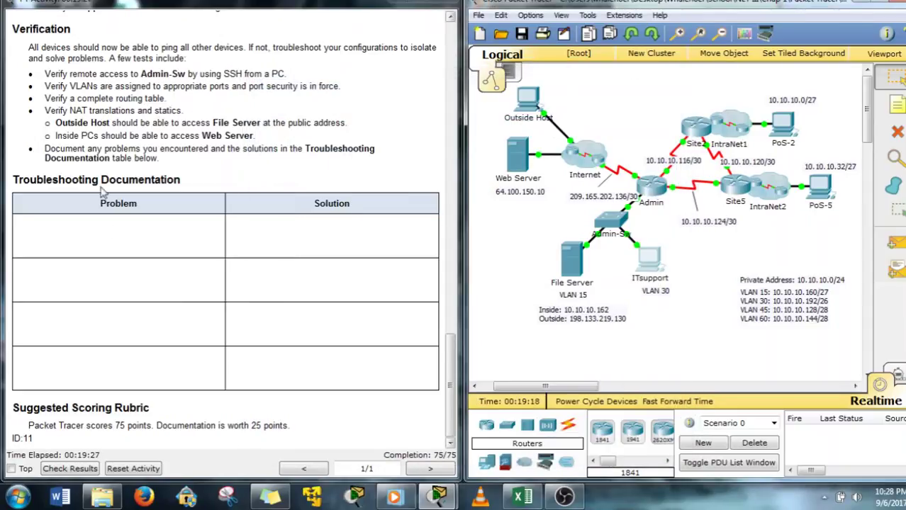